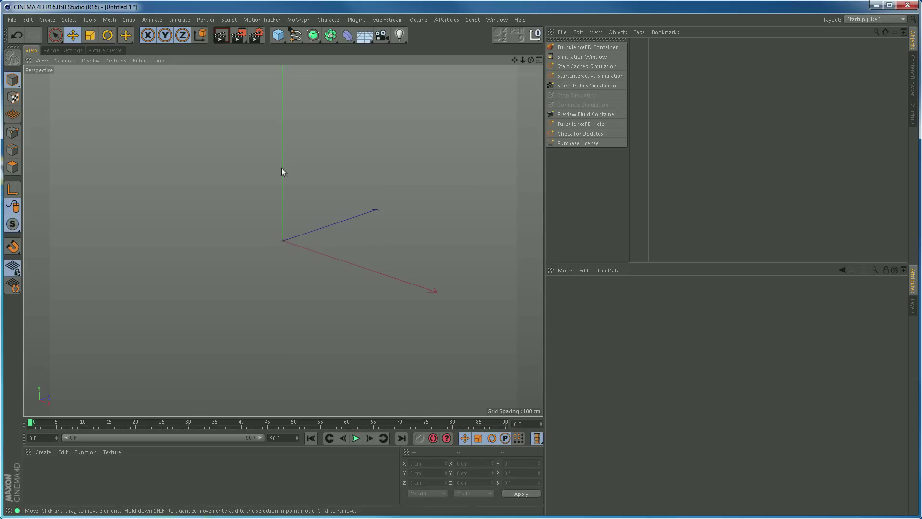
# Add a TurbulenceFD Container object to the empty scene.
pyautogui.click(356, 20)
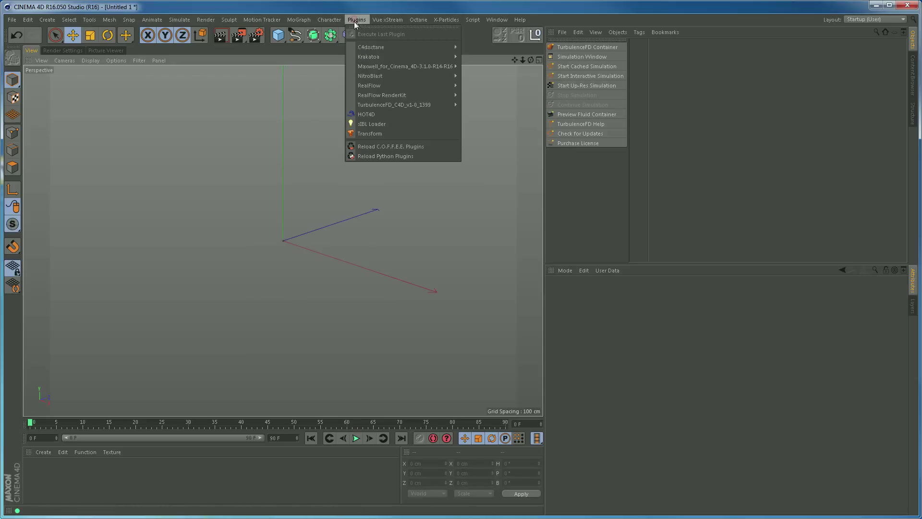
pyautogui.moveTo(392, 107)
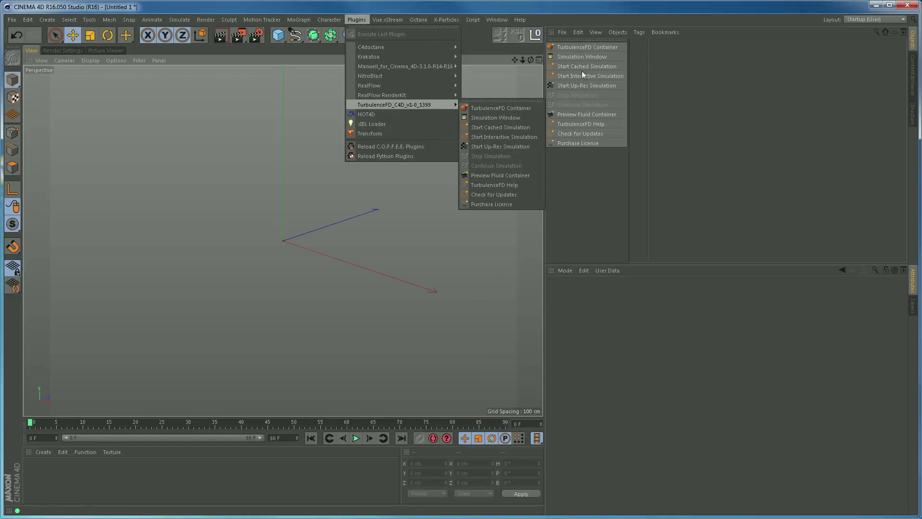
pyautogui.click(578, 169)
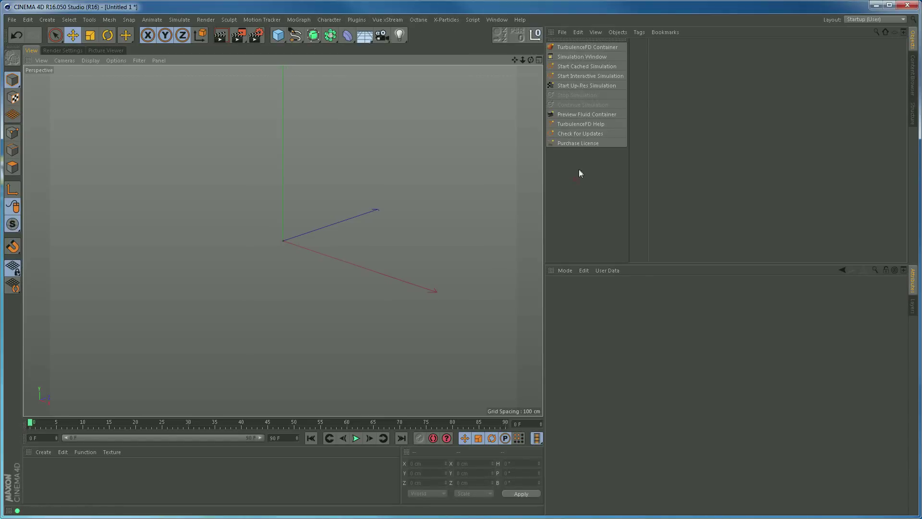
pyautogui.click(583, 48)
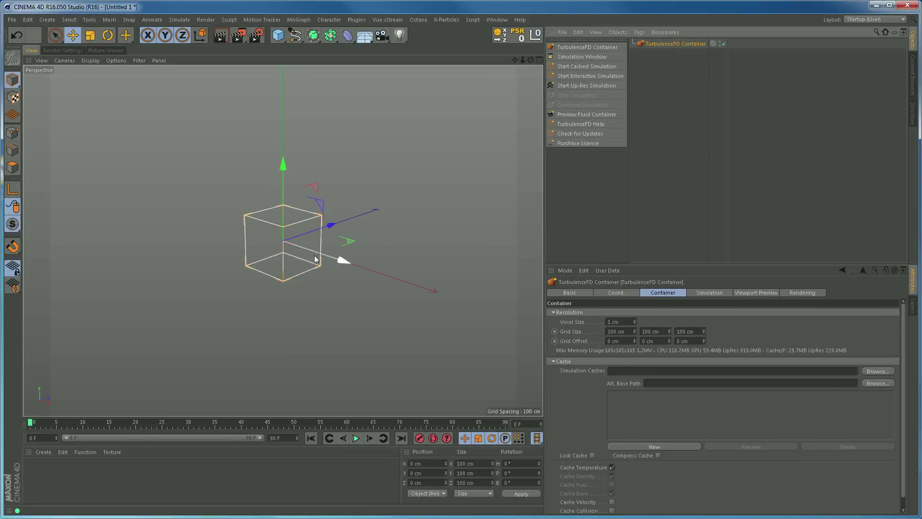
pyautogui.keyDown('alt'); pyautogui.moveTo(295, 271); pyautogui.dragTo(282, 239); pyautogui.keyUp('alt')
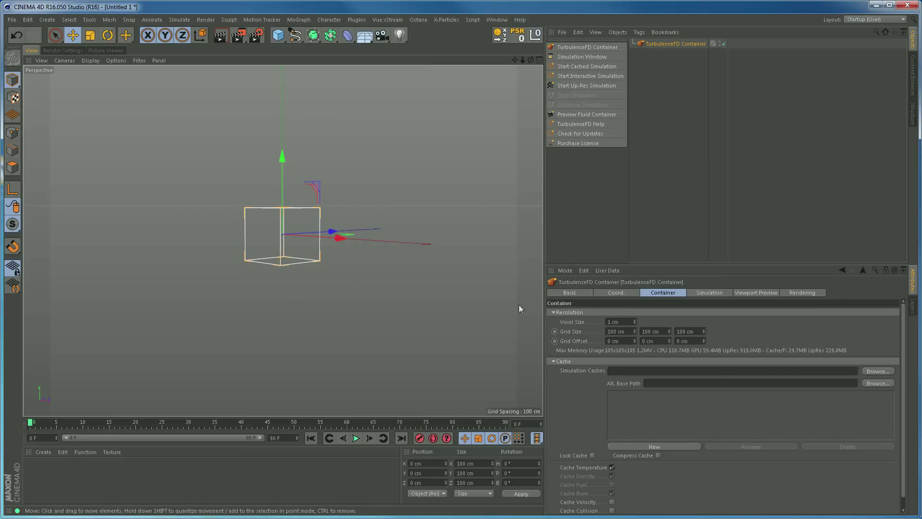
pyautogui.keyDown('alt'); pyautogui.moveTo(296, 264); pyautogui.dragTo(292, 265); pyautogui.keyUp('alt')
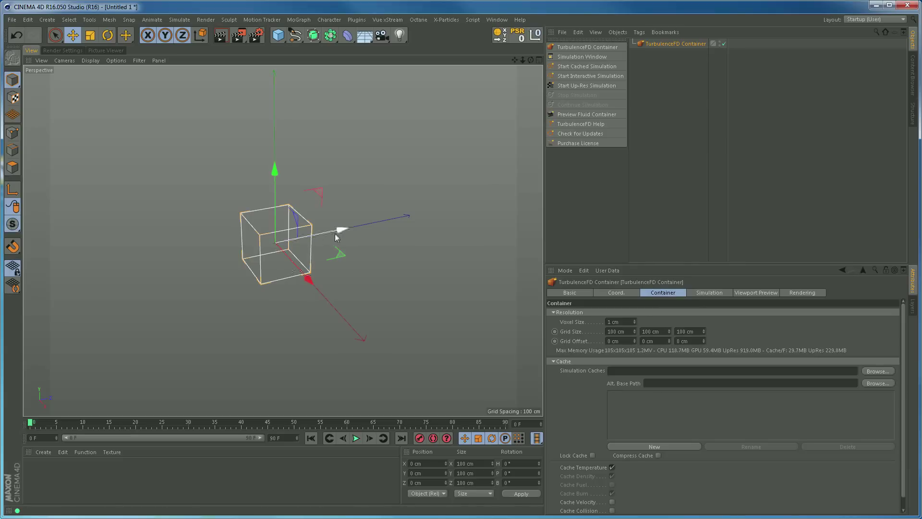
pyautogui.keyDown('alt'); pyautogui.moveTo(284, 294); pyautogui.dragTo(297, 278); pyautogui.keyUp('alt')
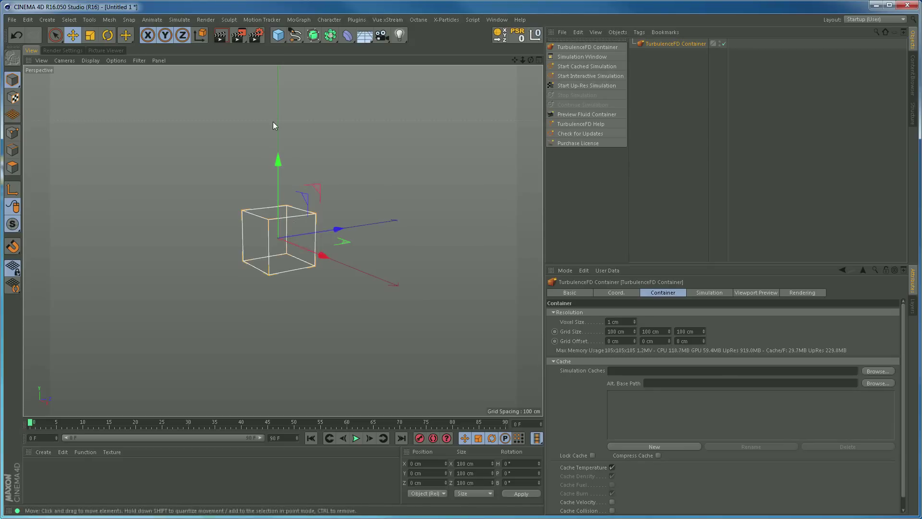
# Set the fluid container's Y grid size to 250 cm.
pyautogui.click(664, 331)
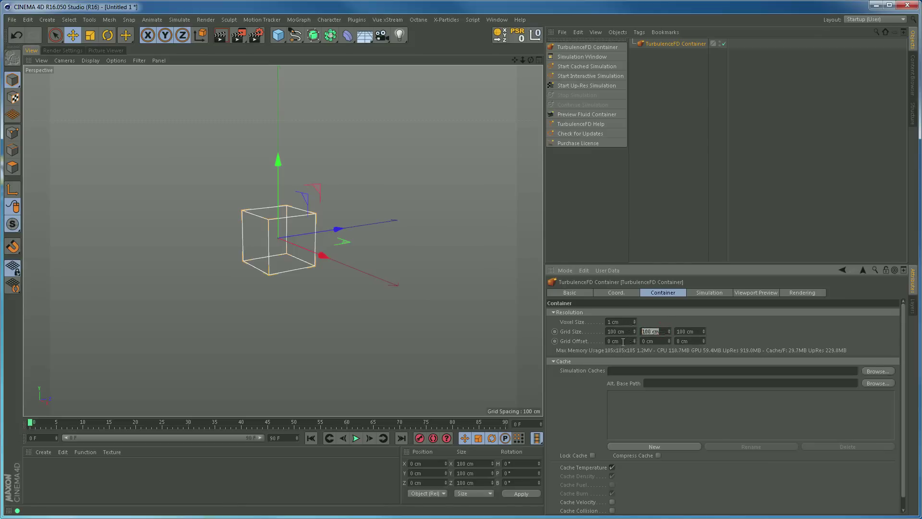
pyautogui.write('250')
pyautogui.press('Return')
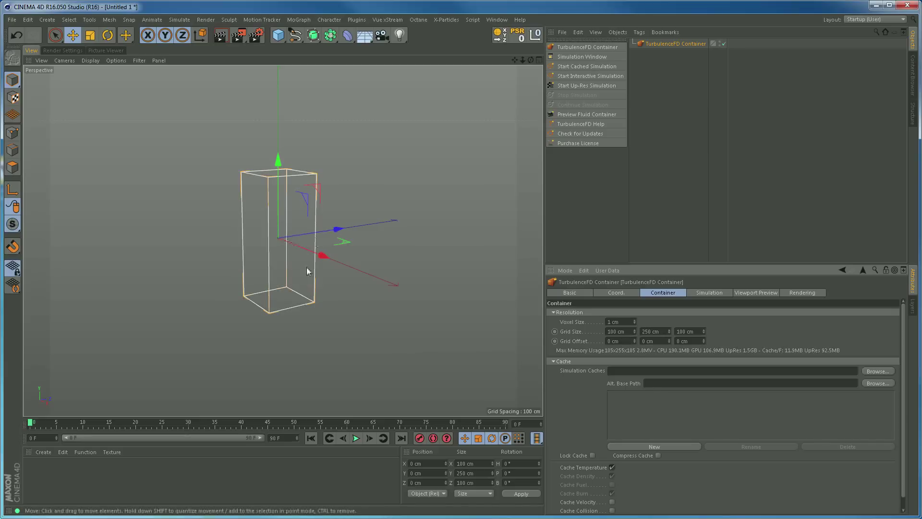
pyautogui.moveTo(292, 261)
pyautogui.keyDown('alt'); pyautogui.mouseDown()
pyautogui.moveTo(295, 248)
pyautogui.moveTo(306, 264)
pyautogui.mouseUp(); pyautogui.keyUp('alt')
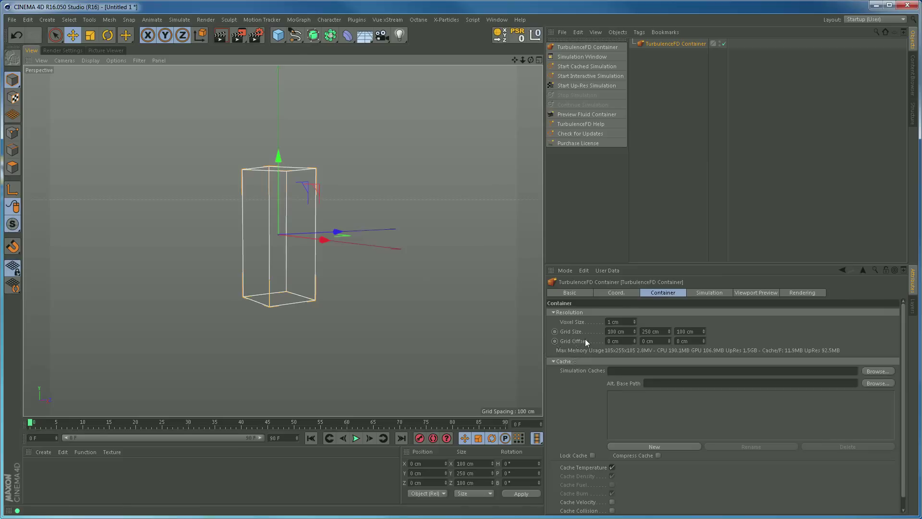
# Offset the container's grid by 110 cm in Y so that it extends mostly above the origin.
pyautogui.doubleClick(653, 341)
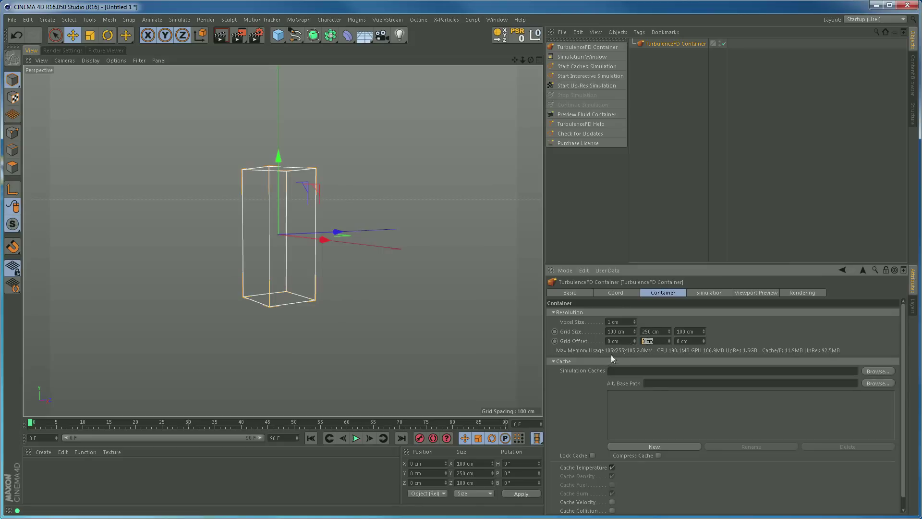
pyautogui.write('110')
pyautogui.press('Return')
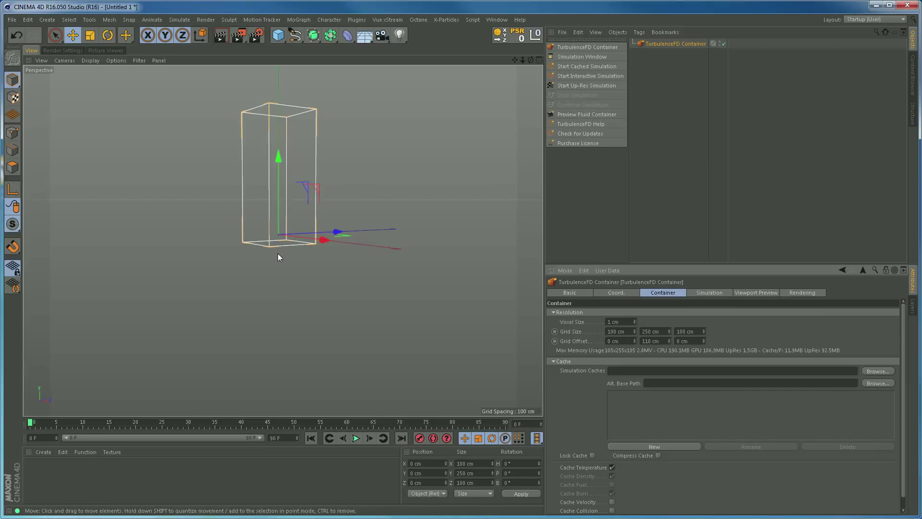
pyautogui.keyDown('alt'); pyautogui.moveTo(278, 253); pyautogui.dragTo(280, 295); pyautogui.keyUp('alt')
pyautogui.scroll(4, 303, 290)
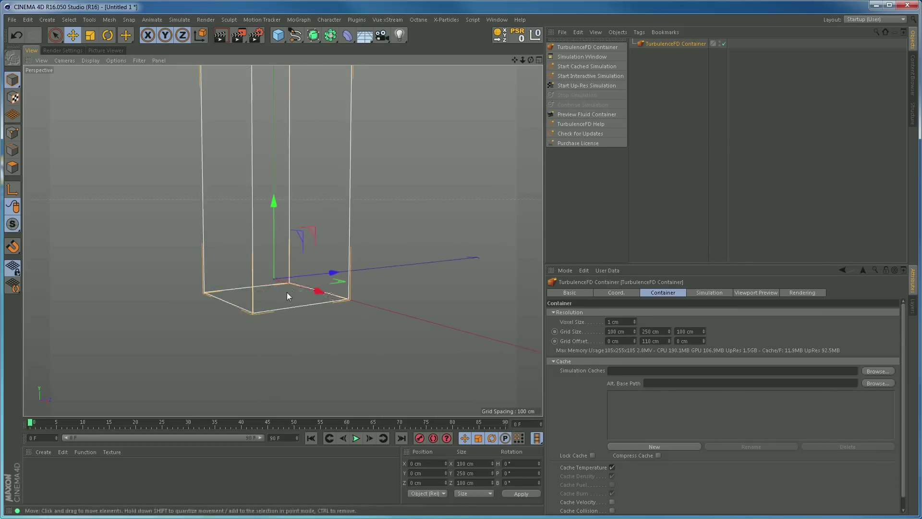
pyautogui.keyDown('alt'); pyautogui.moveTo(287, 247); pyautogui.dragTo(288, 284); pyautogui.keyUp('alt')
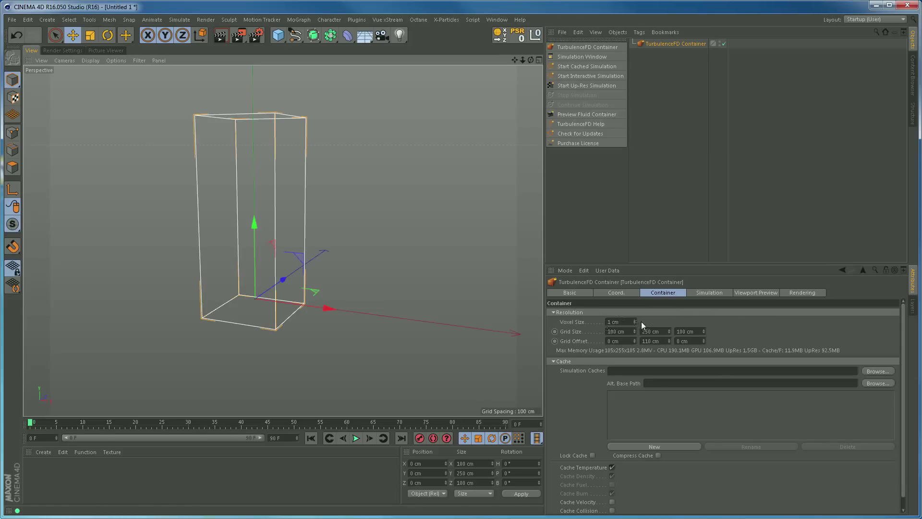
# Turn on the grid display in the container's viewport preview and examine the voxel pattern up close.
pyautogui.click(753, 294)
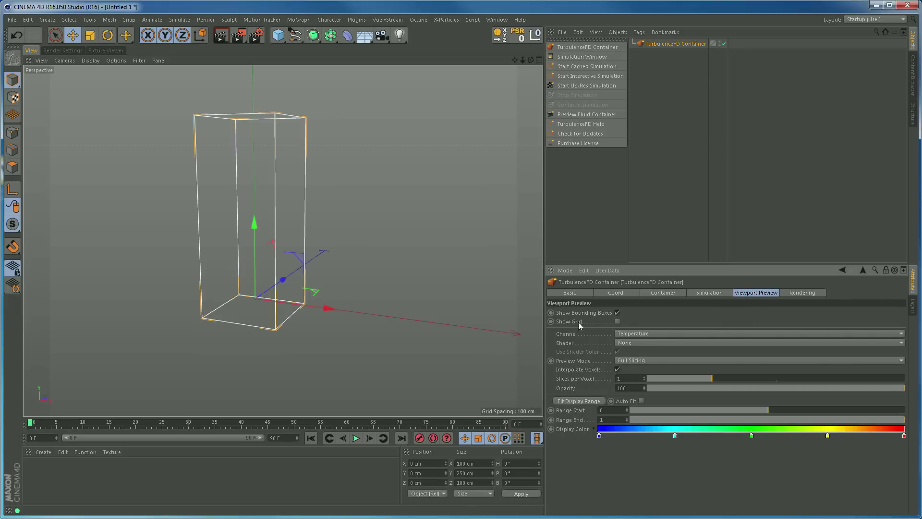
pyautogui.click(618, 322)
pyautogui.keyDown('alt'); pyautogui.moveTo(288, 200); pyautogui.dragTo(281, 221); pyautogui.keyUp('alt')
pyautogui.moveTo(281, 208)
pyautogui.keyDown('alt'); pyautogui.mouseDown(button='right')
pyautogui.moveTo(397, 208)
pyautogui.moveTo(281, 208)
pyautogui.mouseUp(button='right'); pyautogui.keyUp('alt')
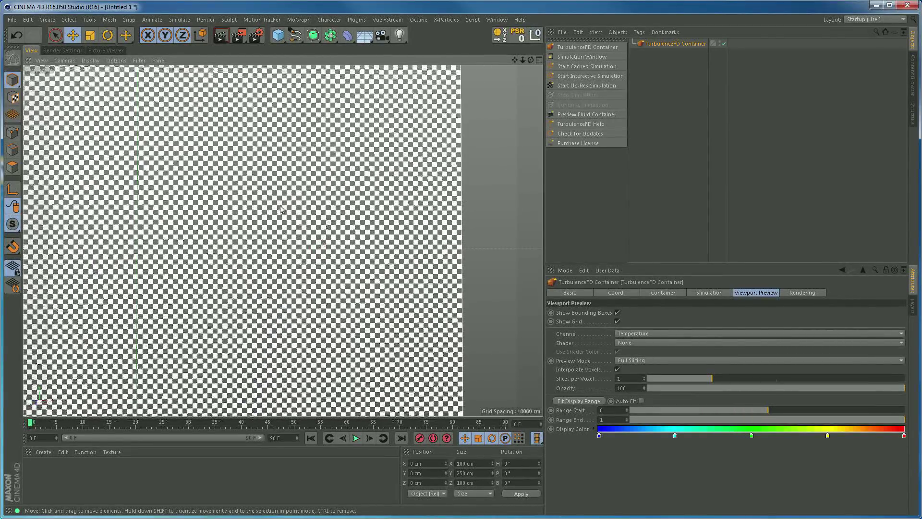
pyautogui.keyDown('alt'); pyautogui.moveTo(288, 211); pyautogui.dragTo(311, 242, button='right'); pyautogui.keyUp('alt')
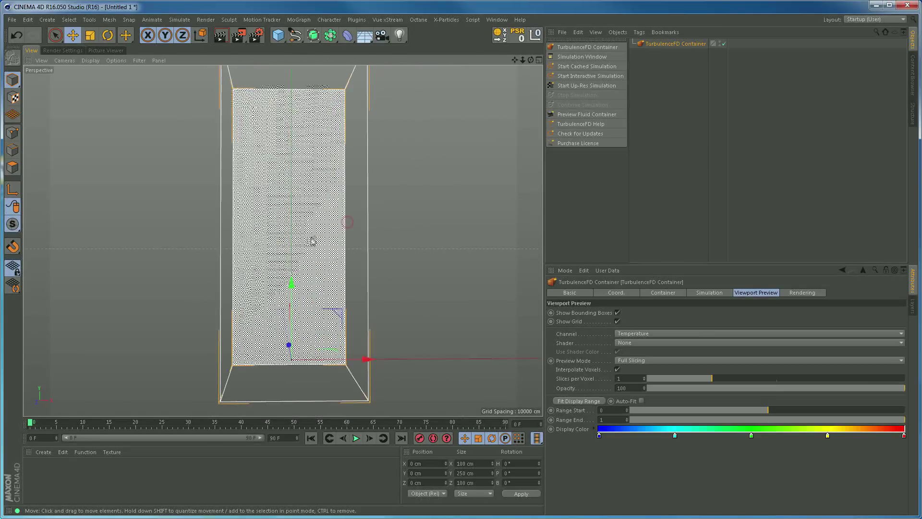
pyautogui.keyDown('alt'); pyautogui.moveTo(311, 242); pyautogui.dragTo(303, 225); pyautogui.keyUp('alt')
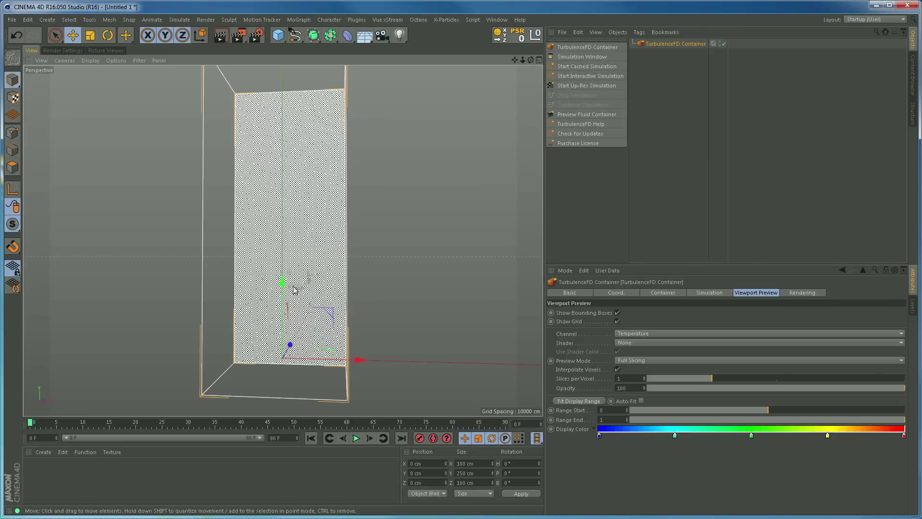
pyautogui.scroll(-2, 308, 262)
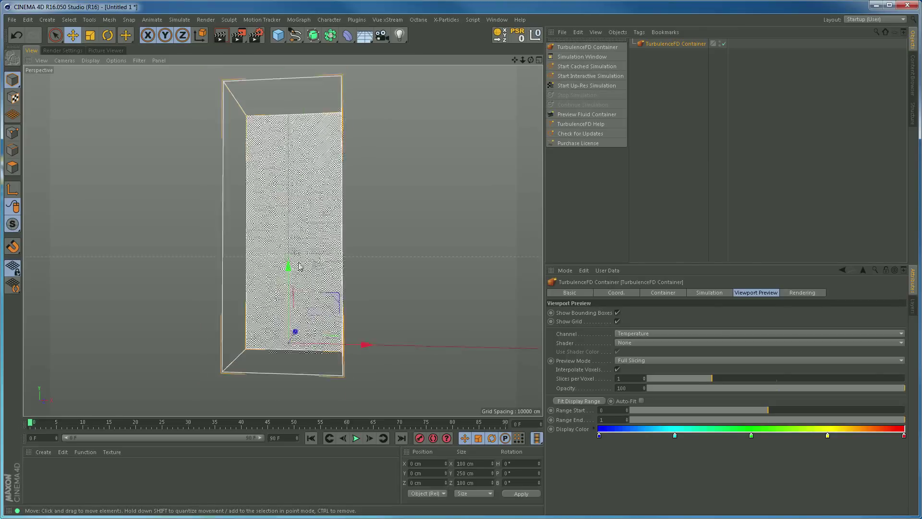
pyautogui.scroll(-2, 299, 265)
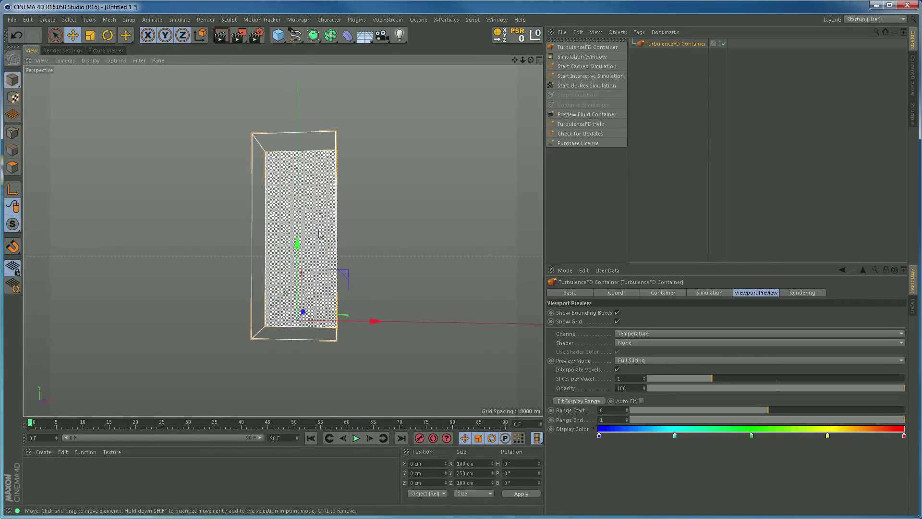
# Set the container's voxel size to 2 cm.
pyautogui.click(667, 292)
pyautogui.click(623, 322)
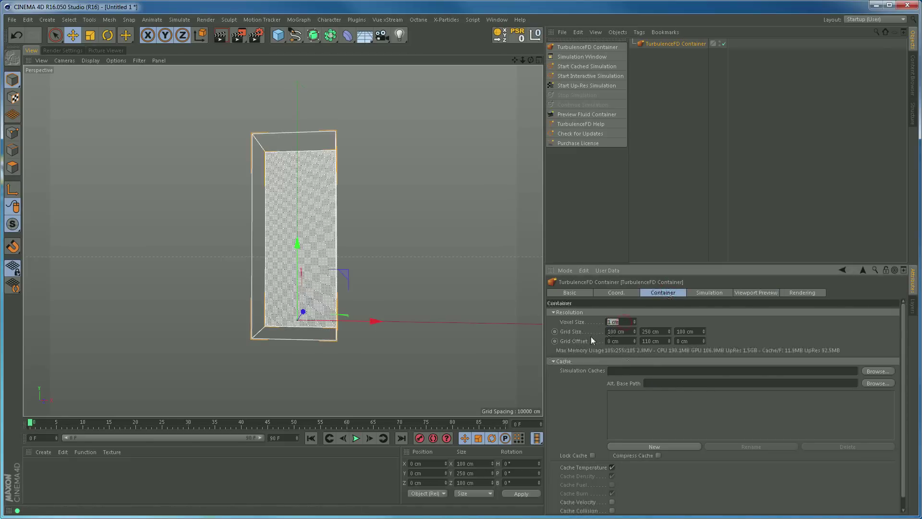
pyautogui.write('2')
pyautogui.press('Return')
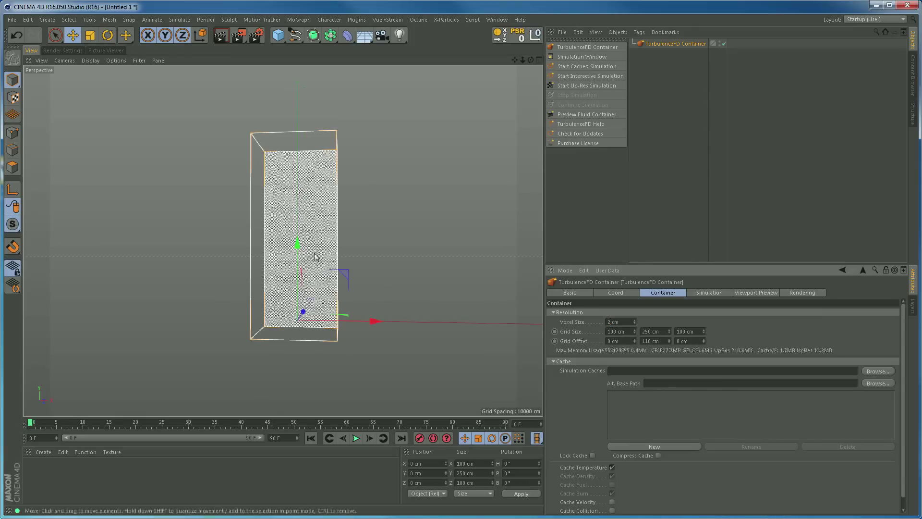
# Inspect the container's voxel grid in the viewport and turn off its grid display.
pyautogui.scroll(1, 330, 258)
pyautogui.scroll(5, 400, 255)
pyautogui.scroll(-5, 400, 254)
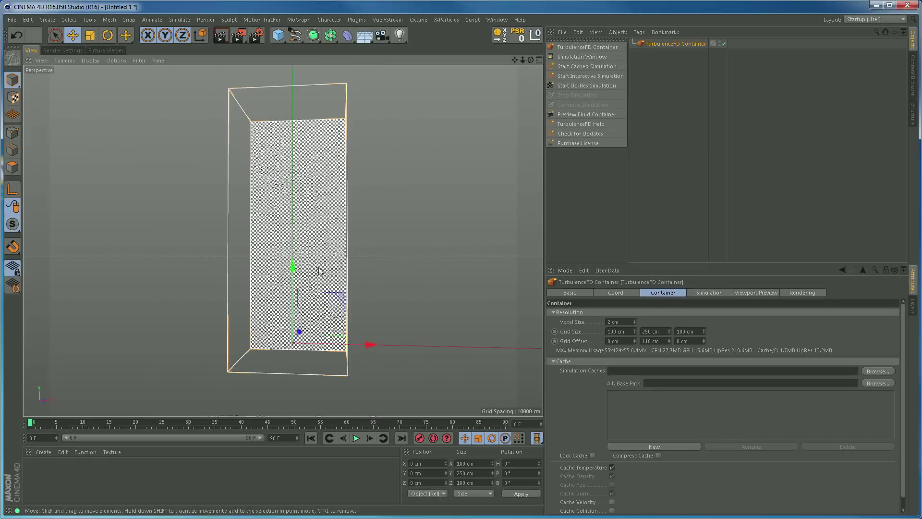
pyautogui.scroll(1, 313, 269)
pyautogui.moveTo(313, 269)
pyautogui.keyDown('alt'); pyautogui.mouseDown()
pyautogui.moveTo(311, 226)
pyautogui.moveTo(312, 258)
pyautogui.mouseUp(); pyautogui.keyUp('alt')
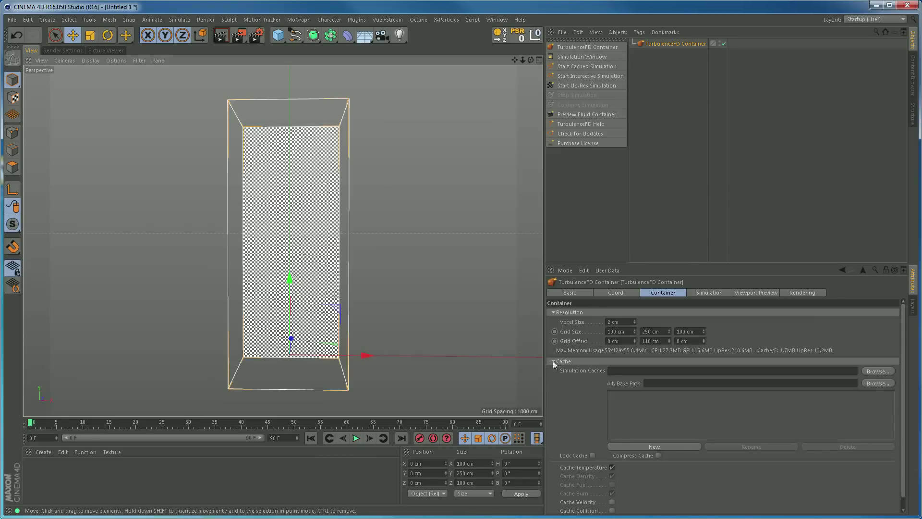
pyautogui.click(745, 293)
pyautogui.click(617, 322)
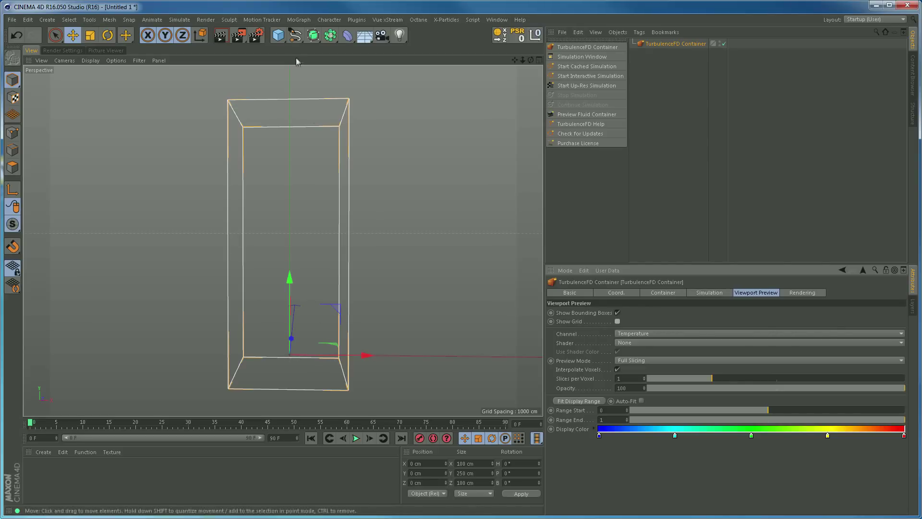
# Add a Platonic primitive at the base of the container and set its radius to 5 cm.
pyautogui.moveTo(278, 35); pyautogui.dragTo(371, 102)
pyautogui.keyDown('alt'); pyautogui.moveTo(325, 313); pyautogui.dragTo(339, 335); pyautogui.keyUp('alt')
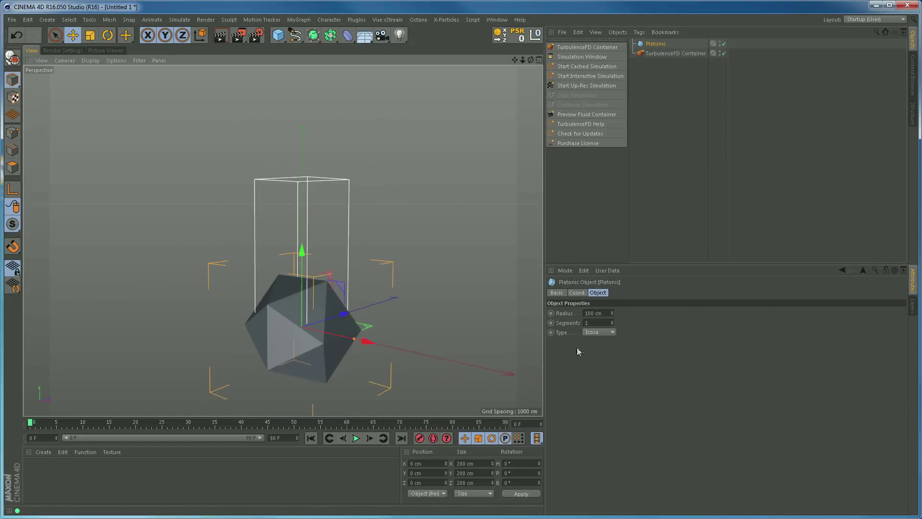
pyautogui.click(605, 314)
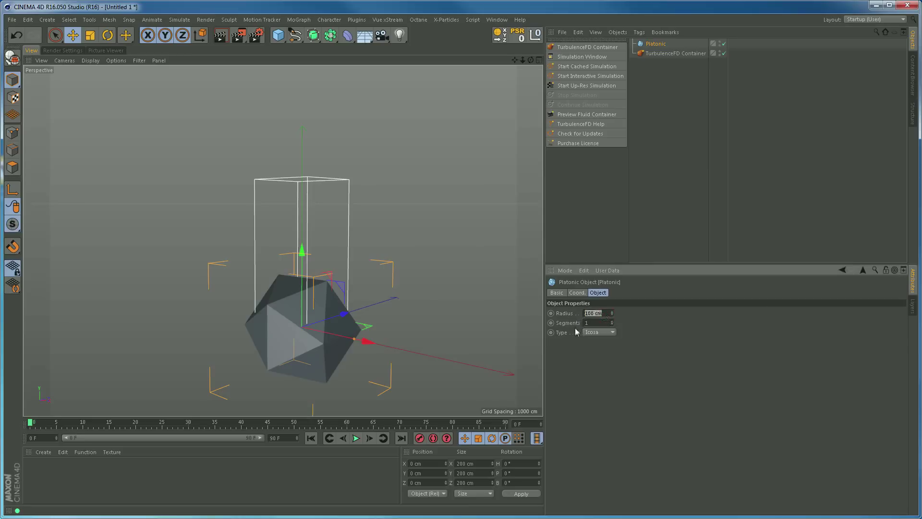
pyautogui.write('5')
pyautogui.press('Return')
pyautogui.scroll(8, 314, 326)
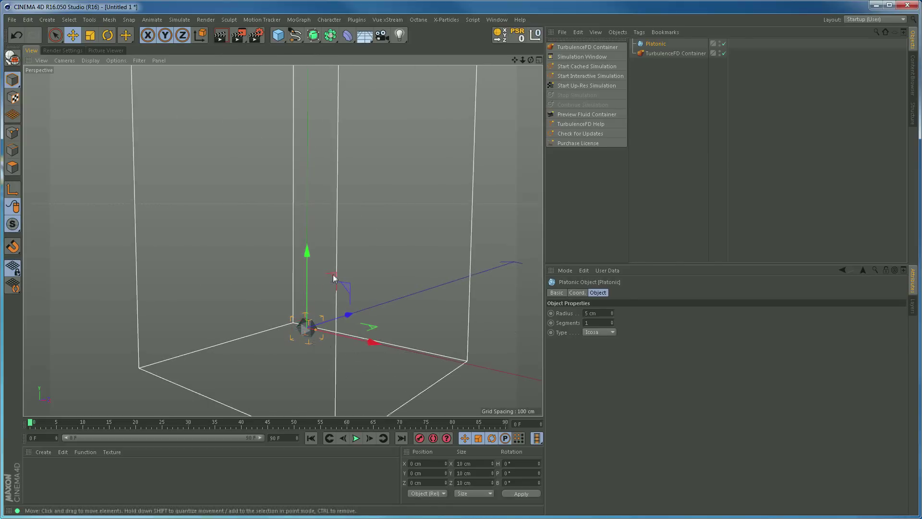
pyautogui.keyDown('alt'); pyautogui.moveTo(328, 326); pyautogui.dragTo(367, 311); pyautogui.keyUp('alt')
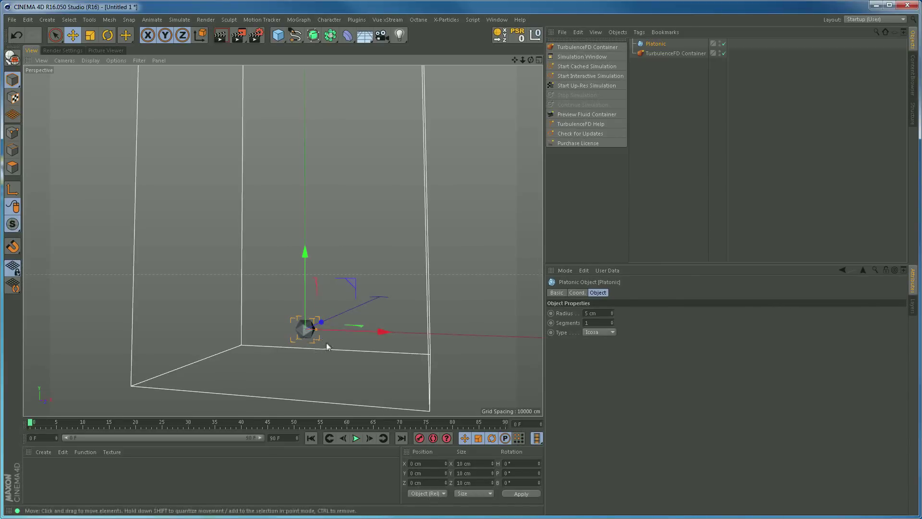
# Assign a TurbulenceFD Emitter tag to the Platonic object.
pyautogui.click(640, 33)
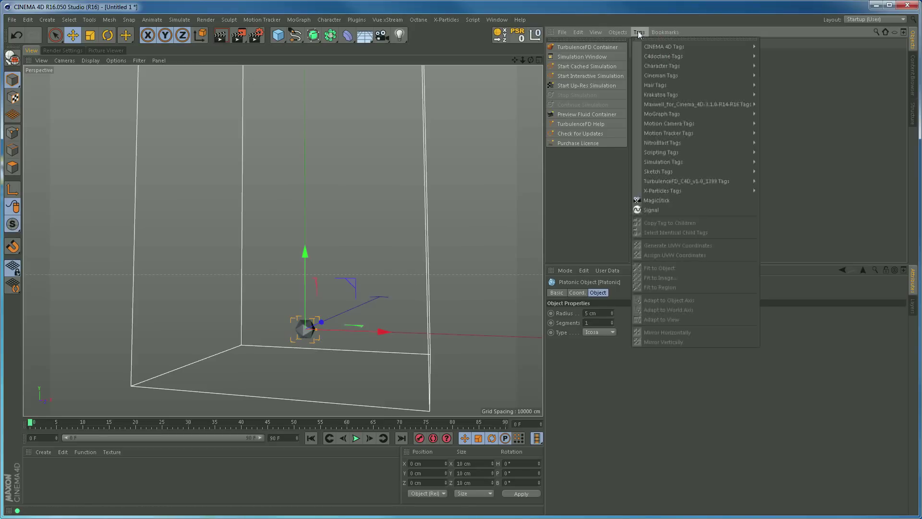
pyautogui.moveTo(682, 182)
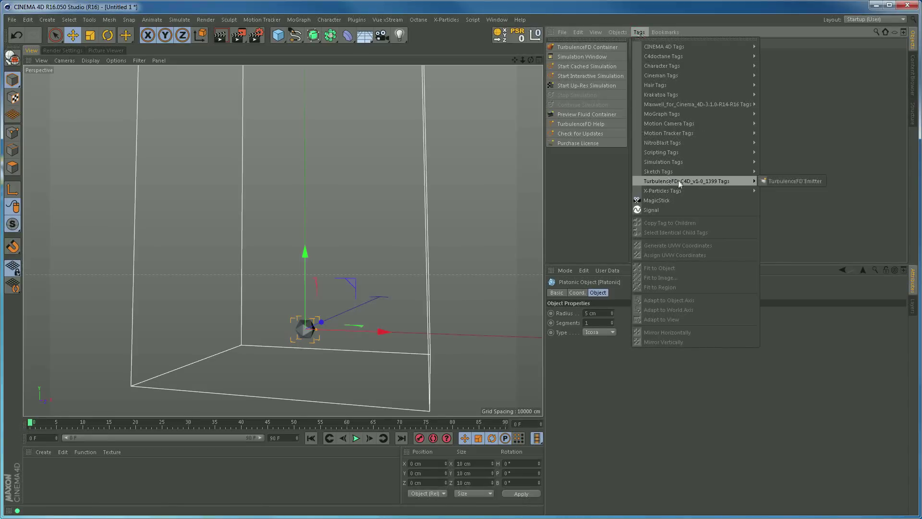
pyautogui.click(784, 180)
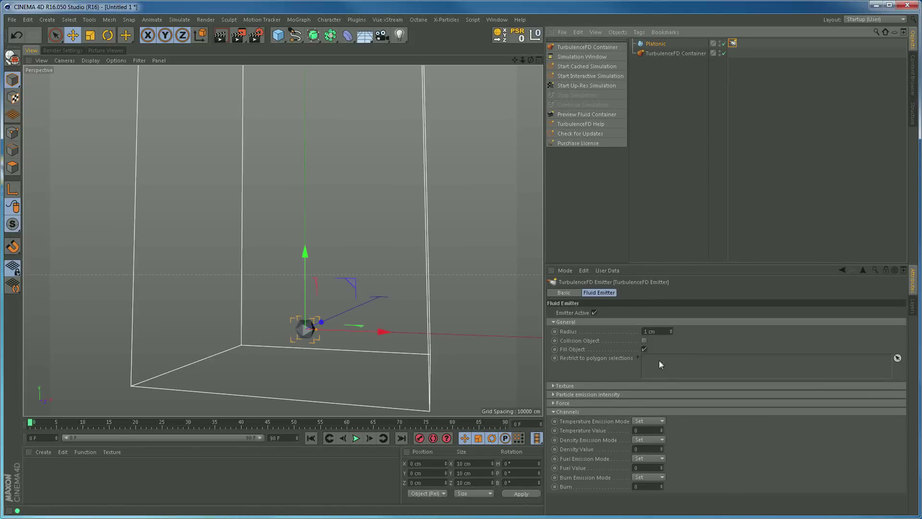
# Enlarge the attributes area and collapse the emitter's General settings, keeping the Channels settings expanded.
pyautogui.moveTo(671, 264); pyautogui.dragTo(671, 178)
pyautogui.click(554, 234)
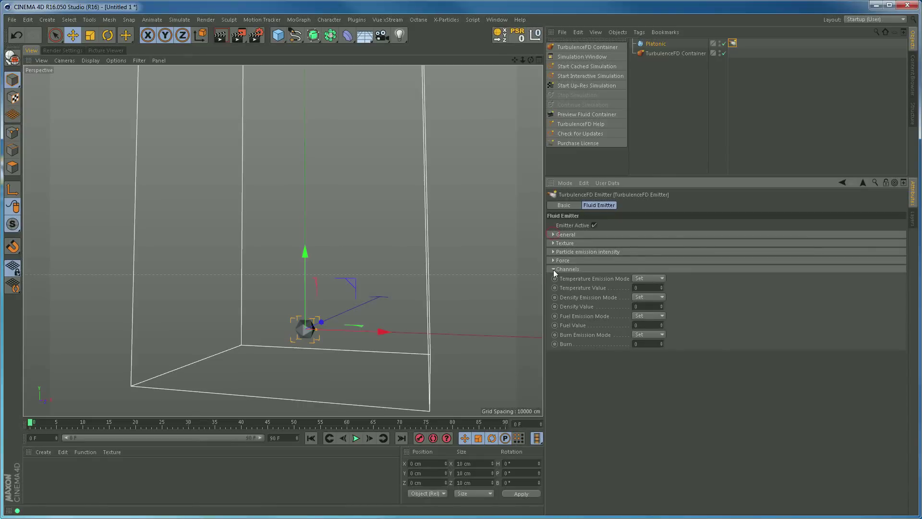
pyautogui.click(553, 269)
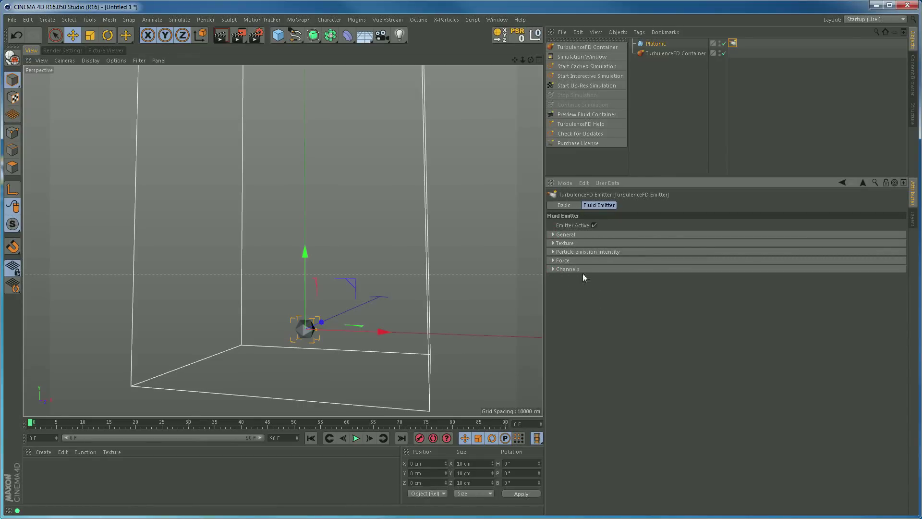
pyautogui.click(553, 269)
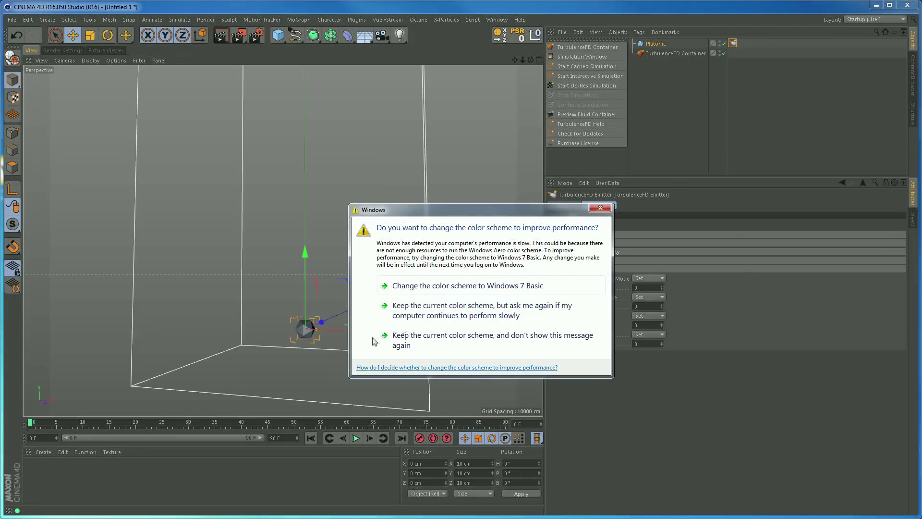
# Dismiss the color scheme warning permanently, keeping the current scheme, and set the emitter's Temperature Value to 1.
pyautogui.click(401, 340)
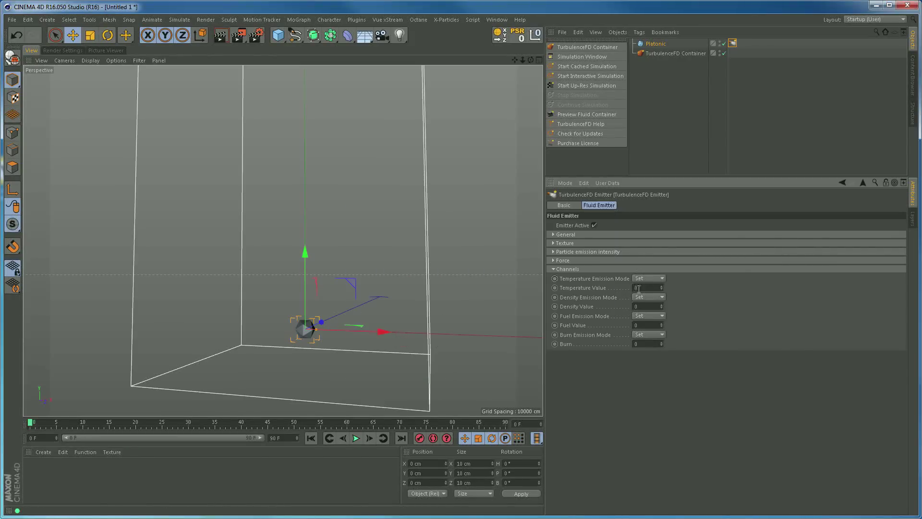
pyautogui.click(635, 287)
pyautogui.write('1')
pyautogui.click(553, 269)
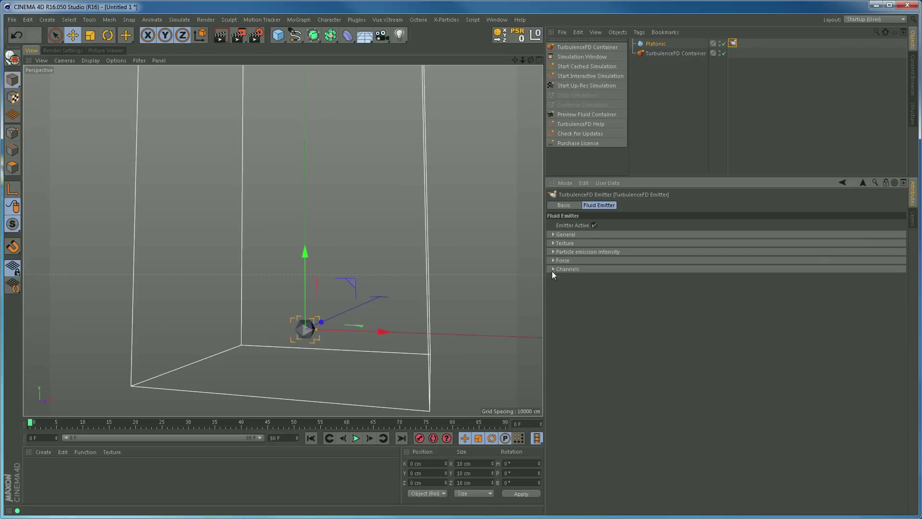
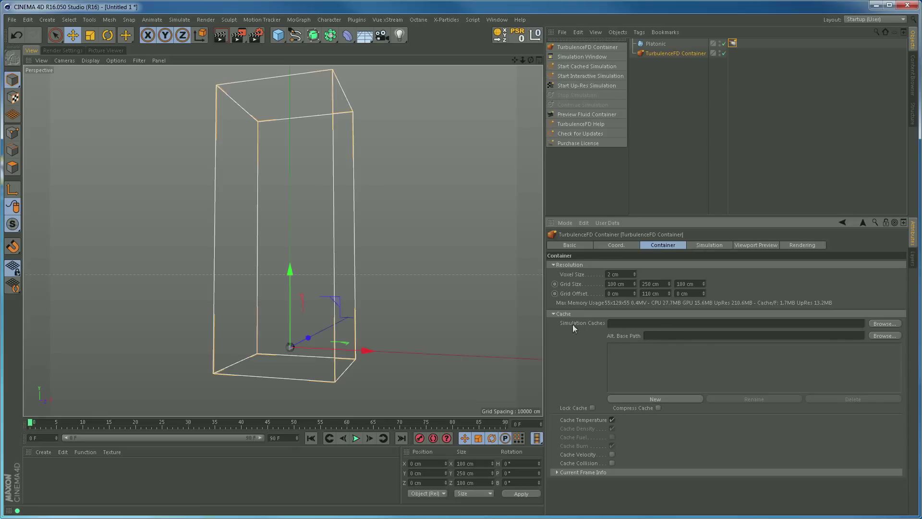
# Create a TFD_Cache folder inside Tutorials on the D: drive and set it as the container's simulation cache location.
pyautogui.click(872, 335)
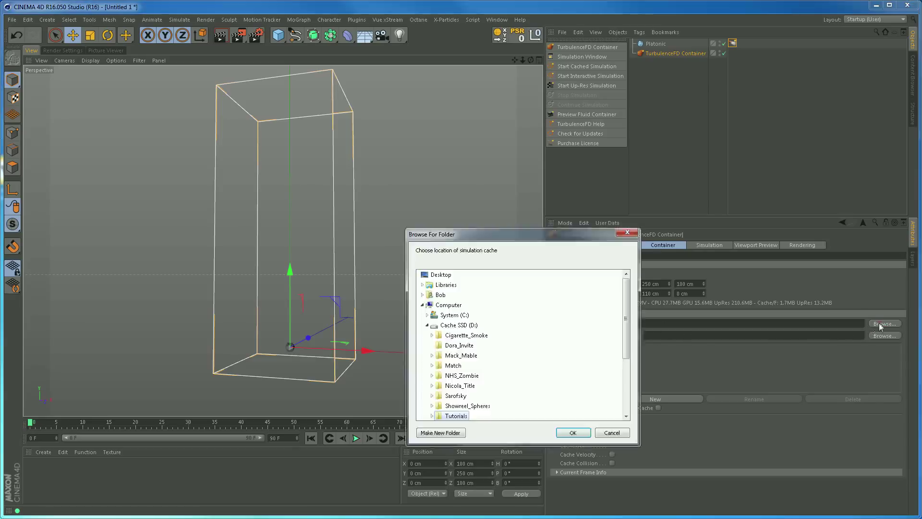
pyautogui.click(458, 325)
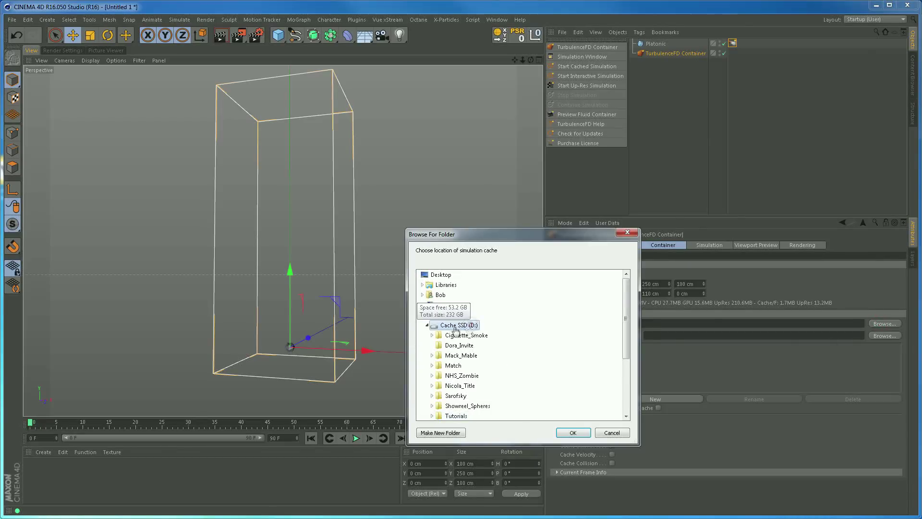
pyautogui.scroll(-1, 626, 327)
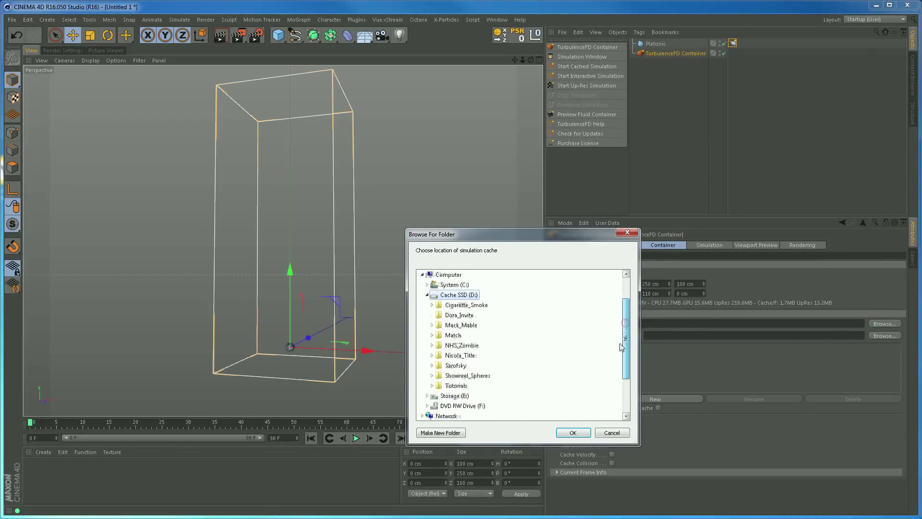
pyautogui.doubleClick(457, 385)
pyautogui.moveTo(625, 335); pyautogui.dragTo(623, 363)
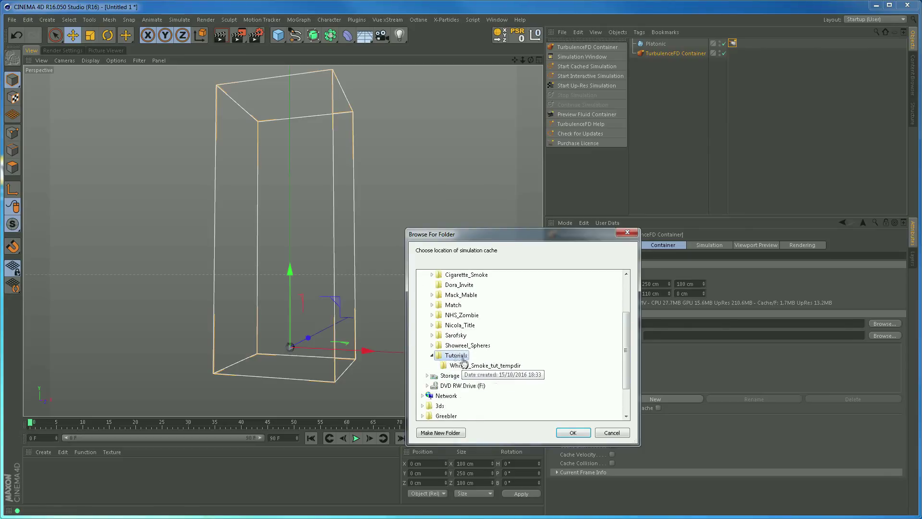
pyautogui.click(451, 433)
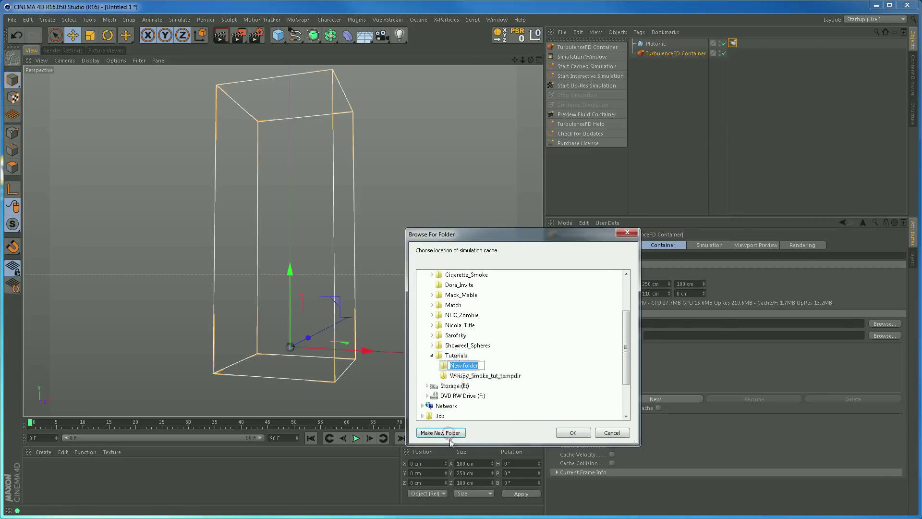
pyautogui.write('TF')
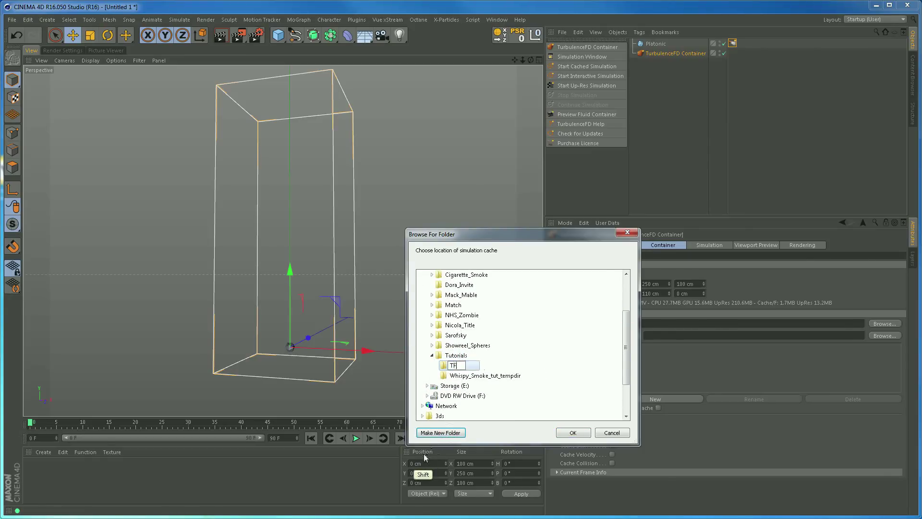
pyautogui.write('D_C')
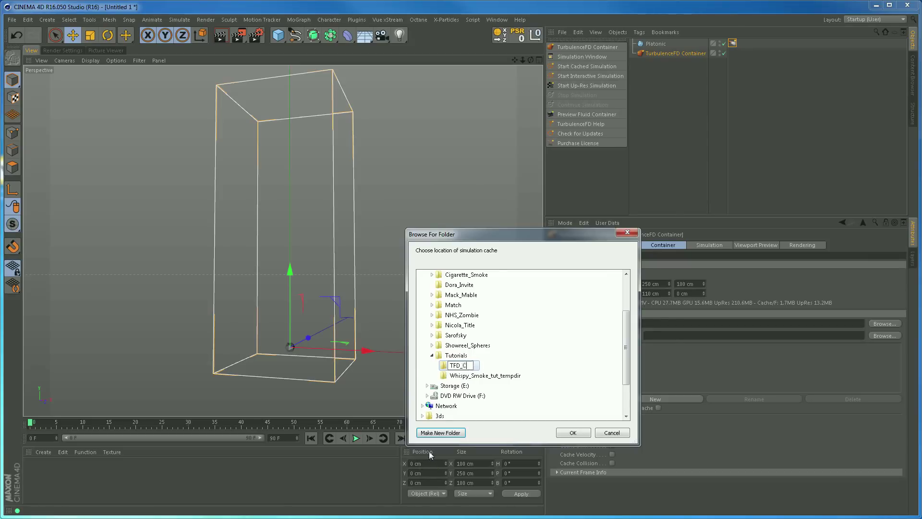
pyautogui.write('ache')
pyautogui.press('Return')
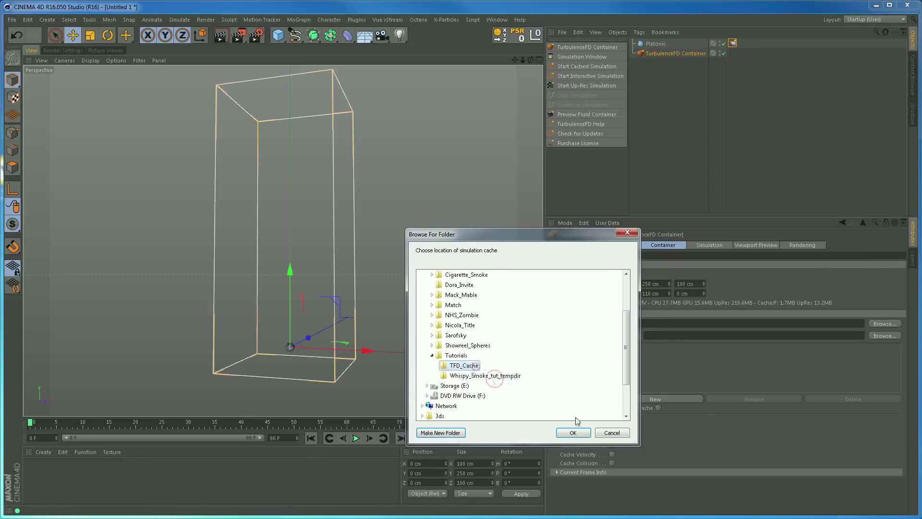
pyautogui.click(573, 432)
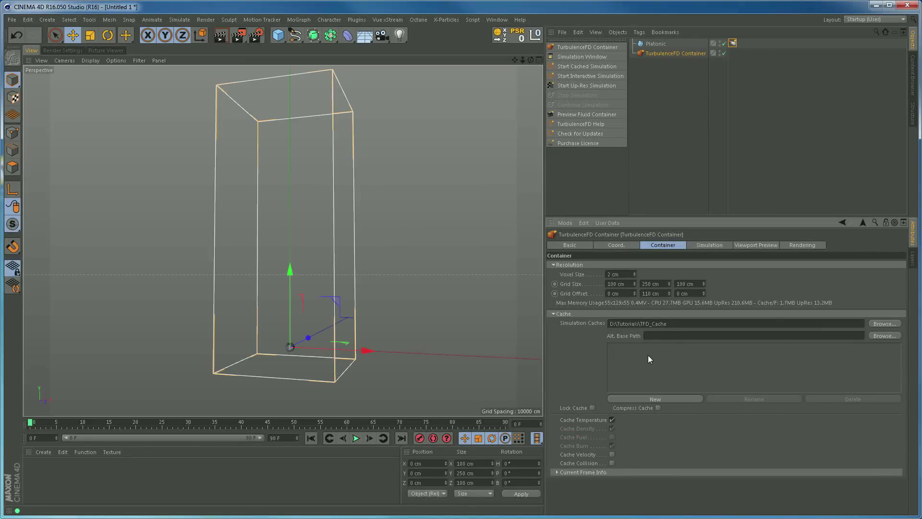
# Create a new compressed simulation cache for the container and enable Cache Velocity.
pyautogui.click(667, 398)
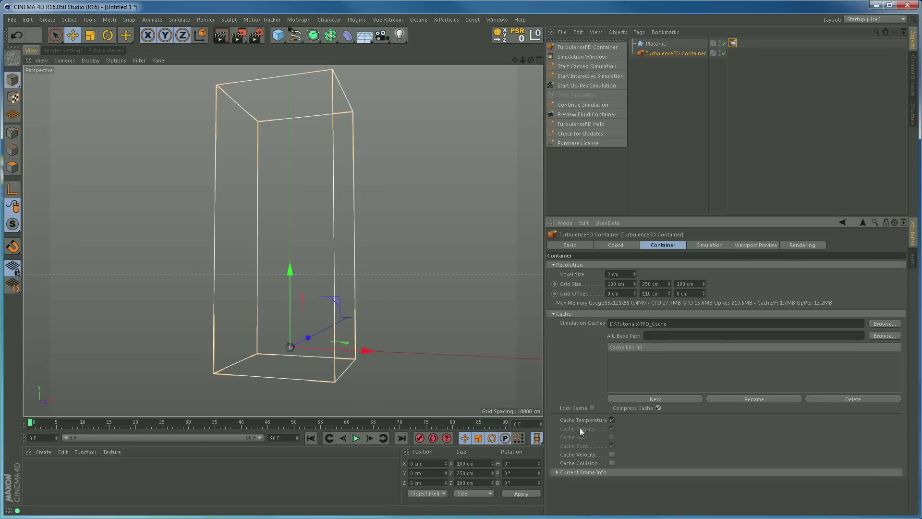
pyautogui.click(733, 43)
pyautogui.click(554, 309)
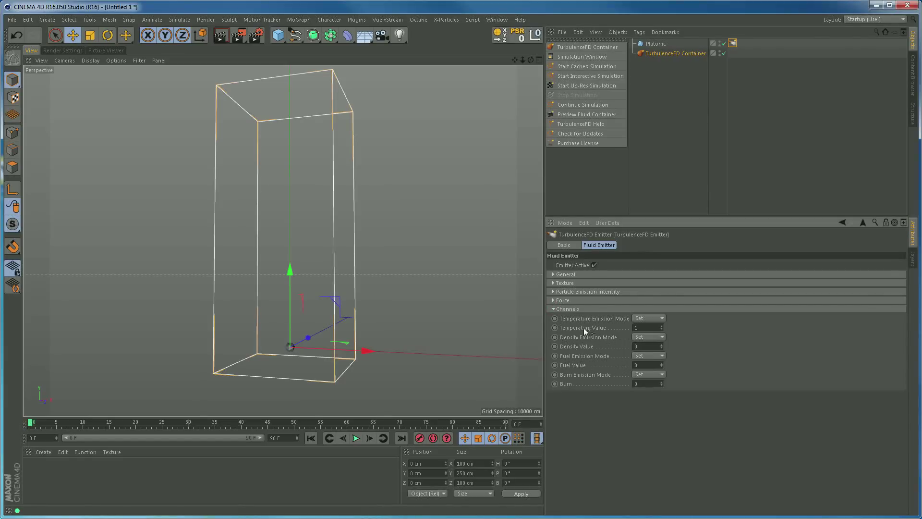
pyautogui.click(662, 54)
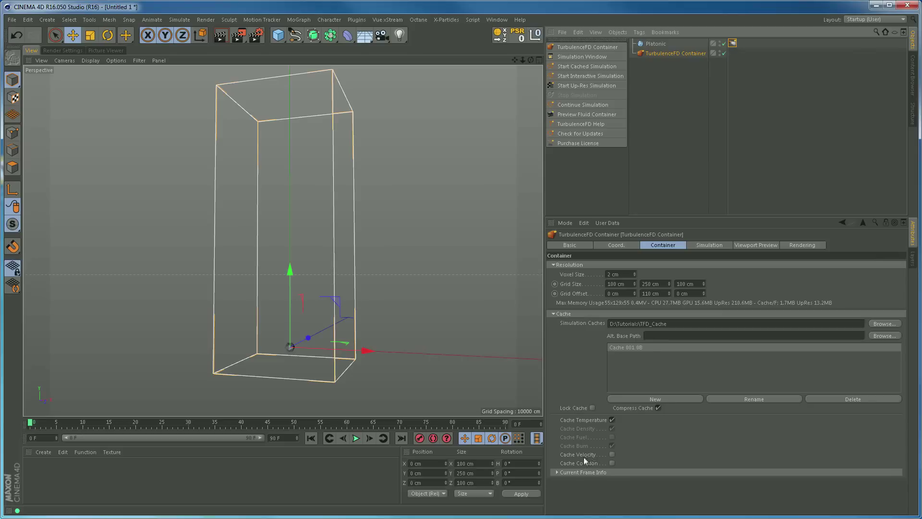
pyautogui.click(612, 454)
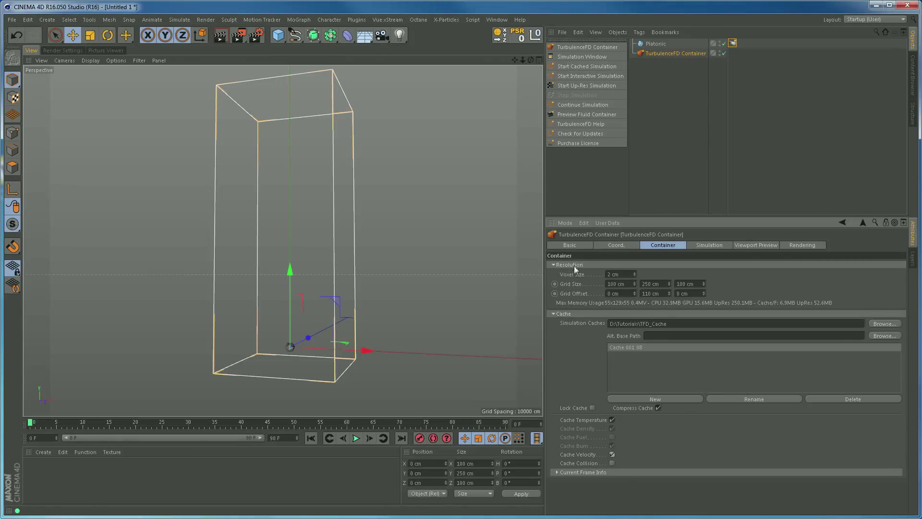
pyautogui.click(553, 264)
pyautogui.click(553, 273)
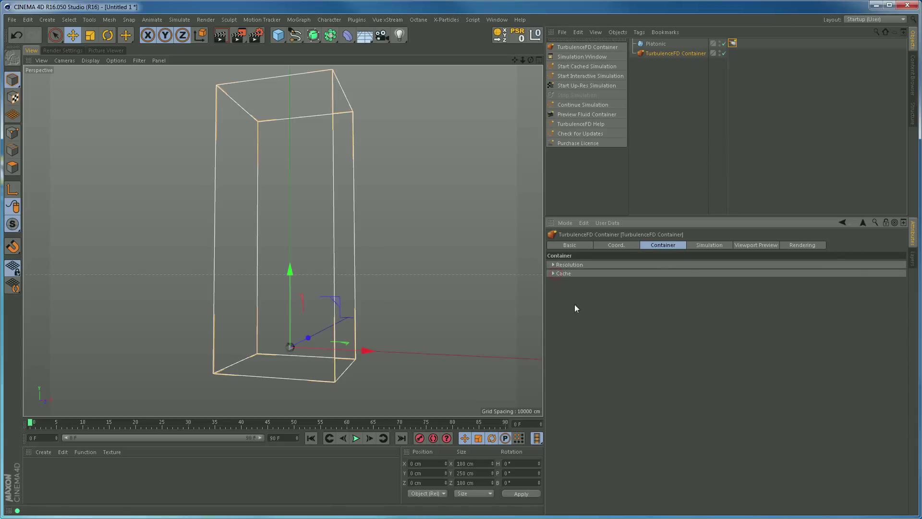
# Open the TurbulenceFD simulation window, set the simulation mode to Interactive and start the simulation.
pyautogui.click(575, 57)
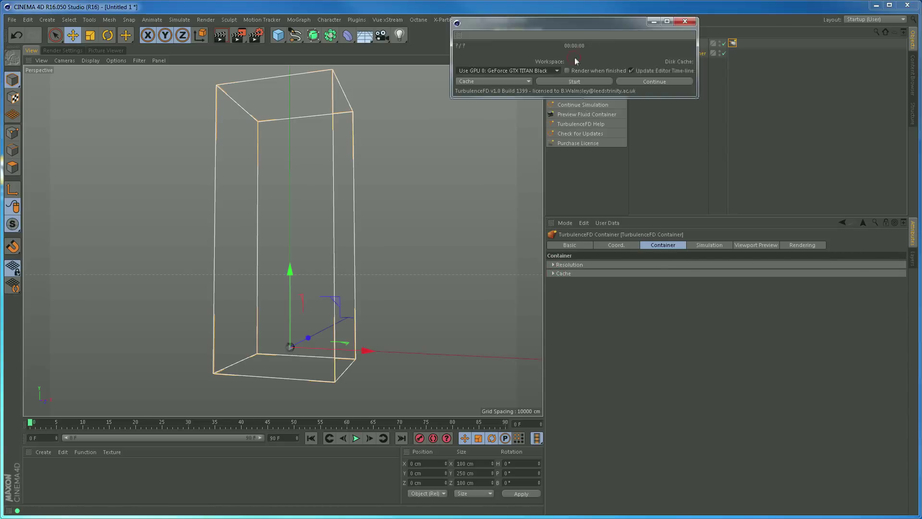
pyautogui.moveTo(580, 26); pyautogui.dragTo(669, 154)
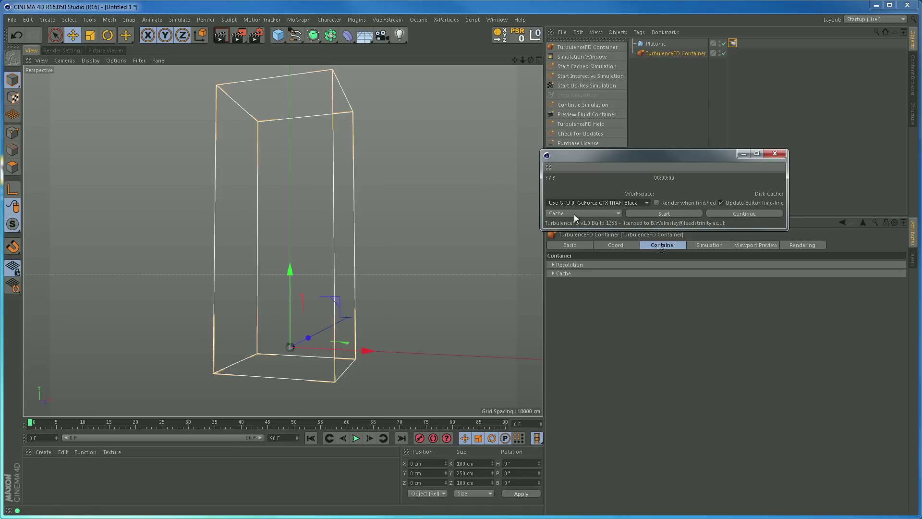
pyautogui.click(591, 214)
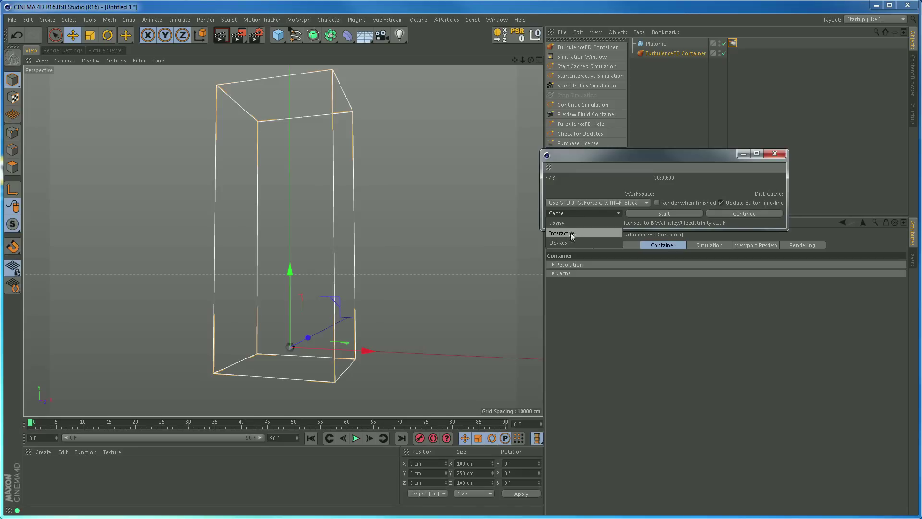
pyautogui.click(584, 214)
pyautogui.click(584, 214)
pyautogui.click(568, 234)
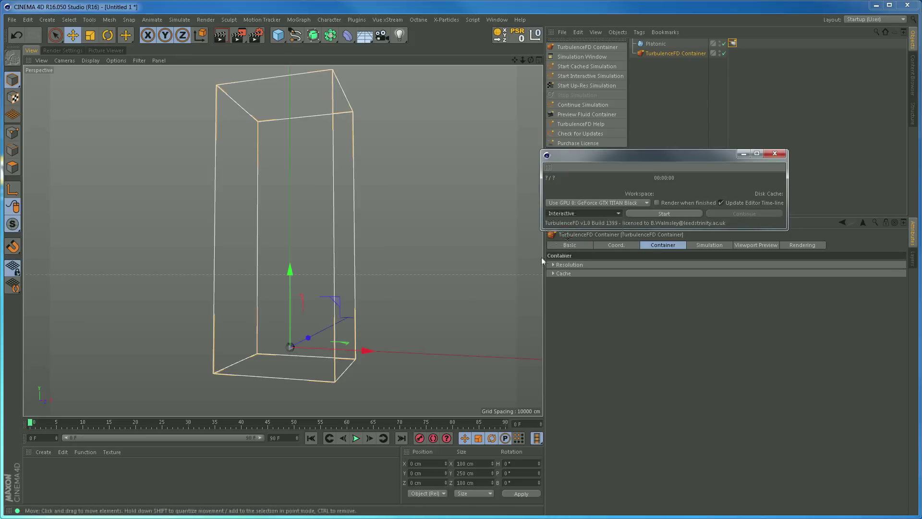
pyautogui.click(664, 213)
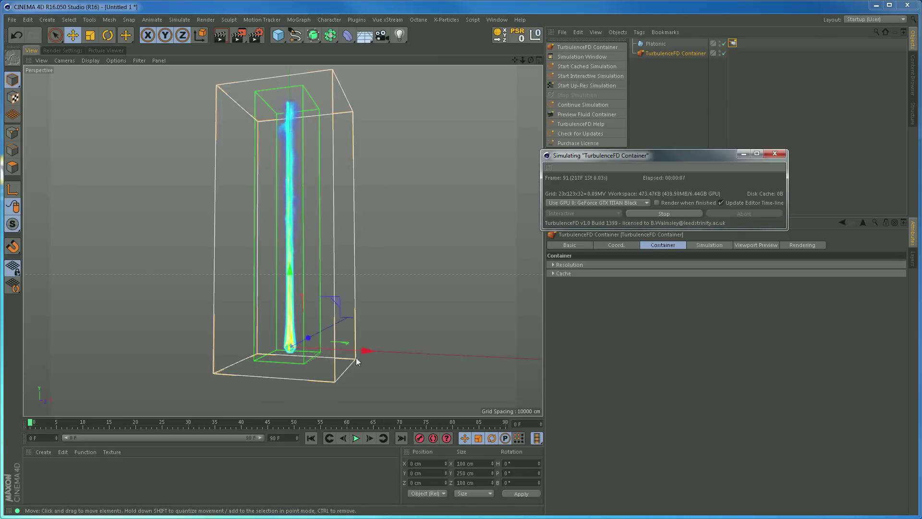
# Try moving the Platonic emitter while the simulation is running and undo the move.
pyautogui.click(656, 44)
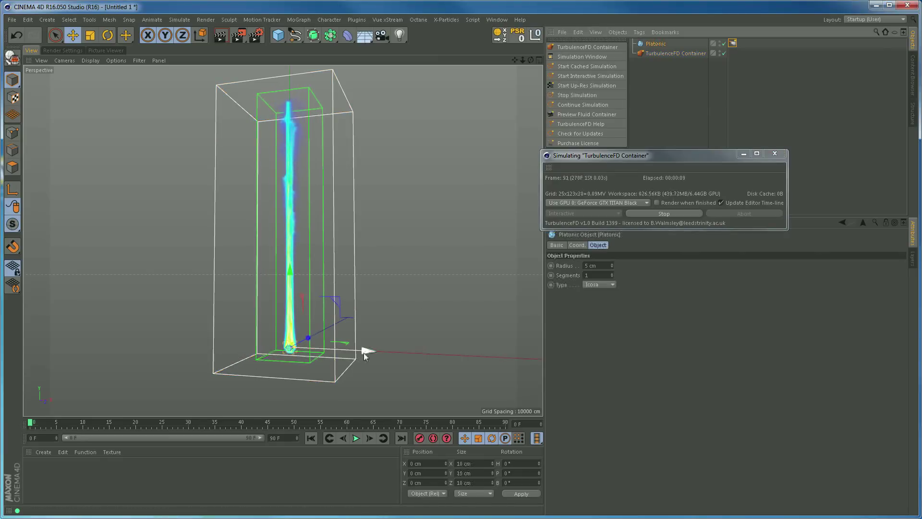
pyautogui.moveTo(365, 350); pyautogui.dragTo(365, 375)
pyautogui.hotkey('ctrl', 'z')
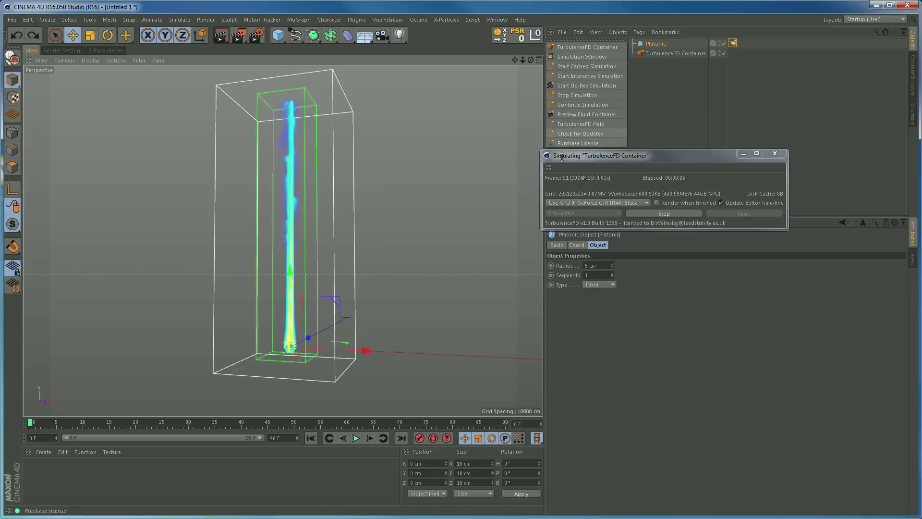
# Set the container's simulation Time Scale to 60% and stop the interactive simulation.
pyautogui.click(662, 55)
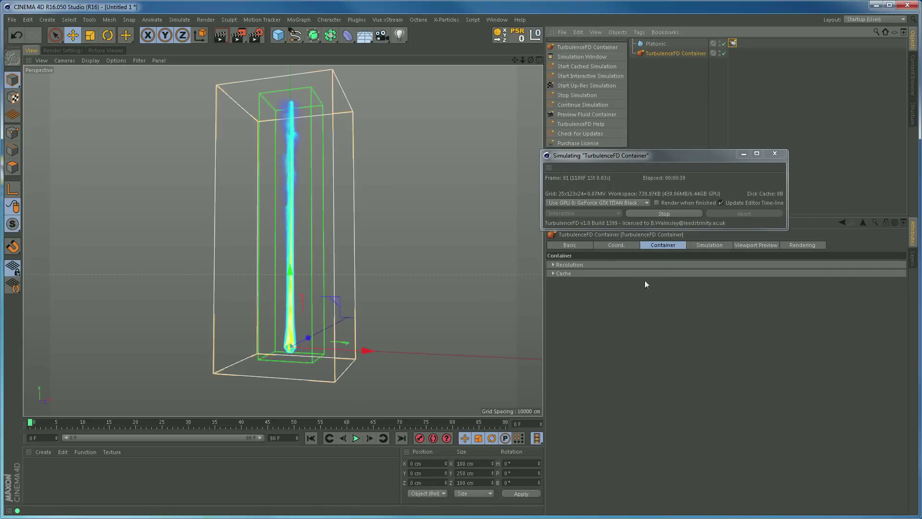
pyautogui.click(701, 246)
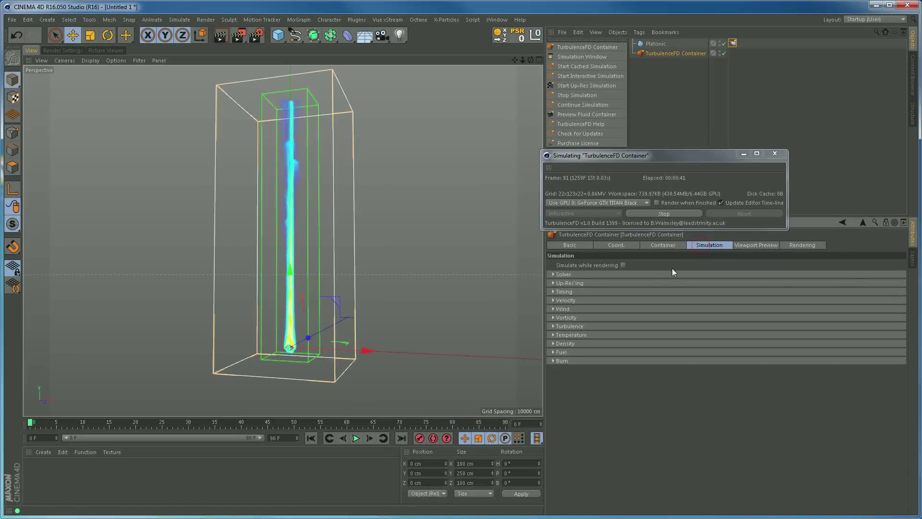
pyautogui.click(553, 292)
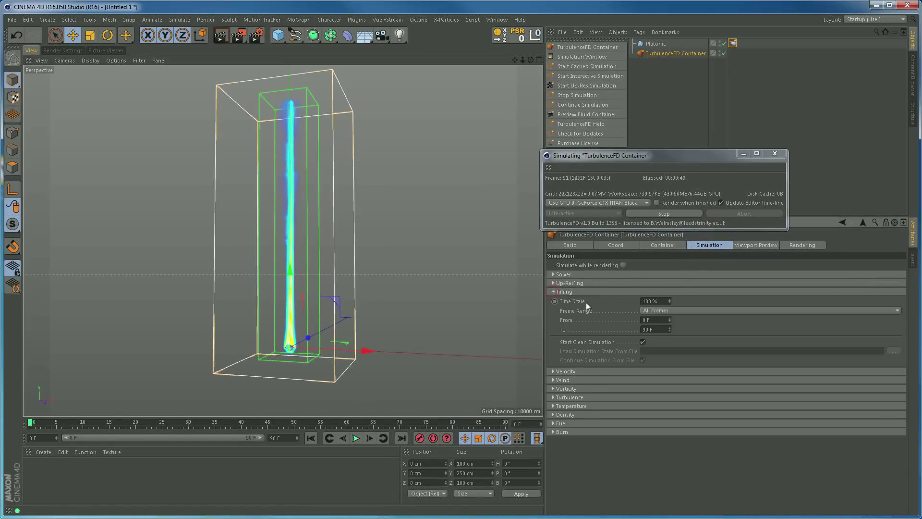
pyautogui.doubleClick(647, 301)
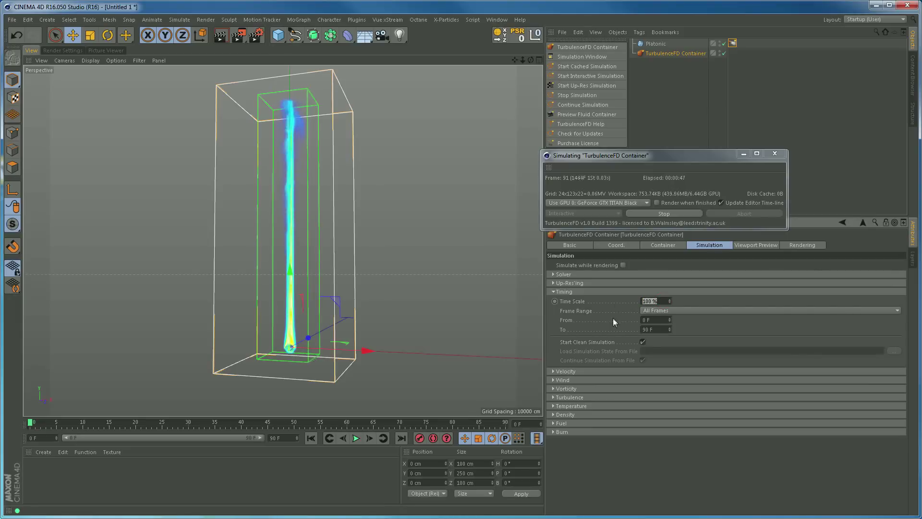
pyautogui.write('60')
pyautogui.press('Return')
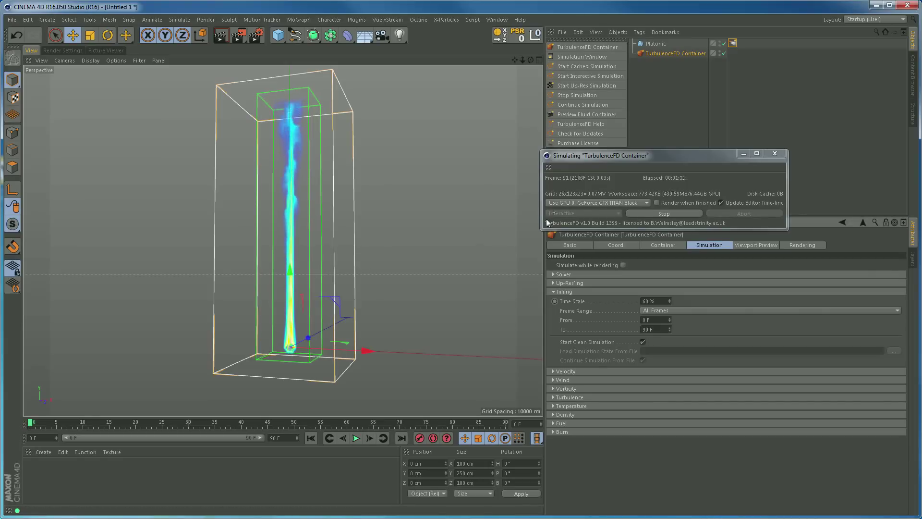
pyautogui.click(660, 214)
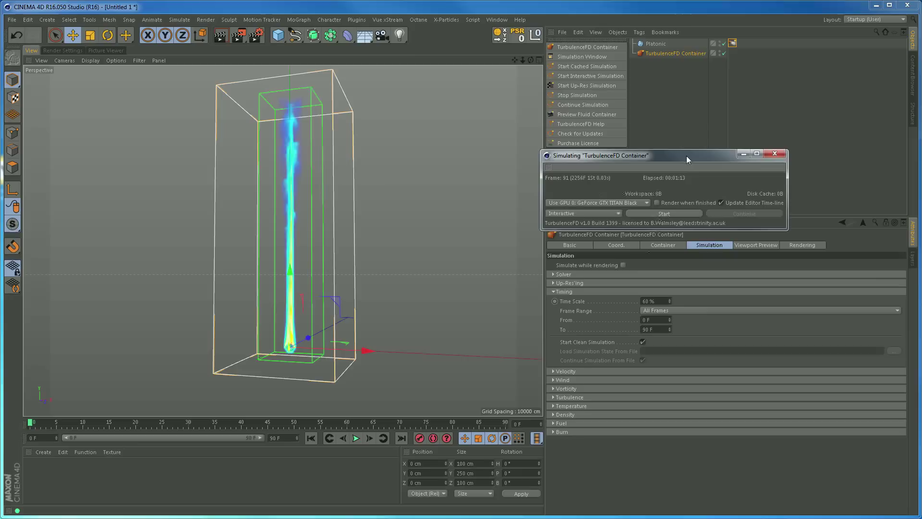
# Assign a Noise shader as the Volume Texture of the Platonic object's TurbulenceFD Emitter tag.
pyautogui.click(733, 44)
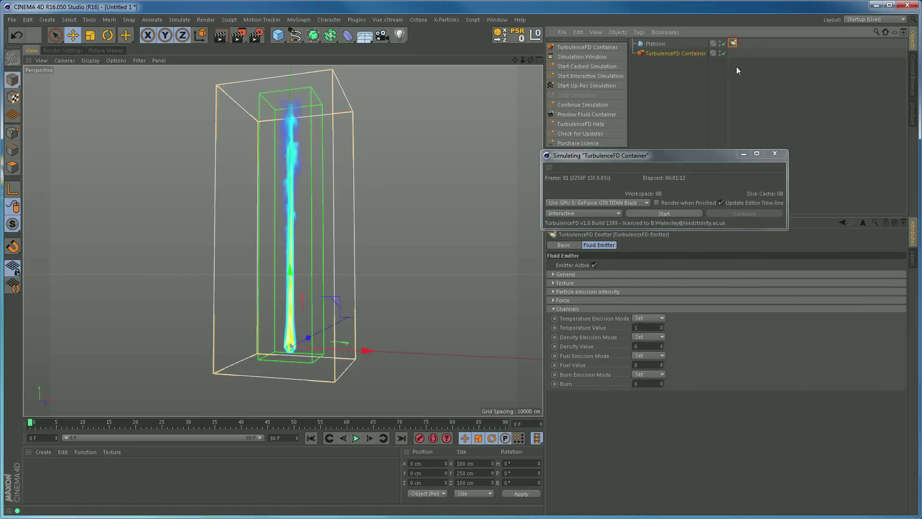
pyautogui.click(554, 309)
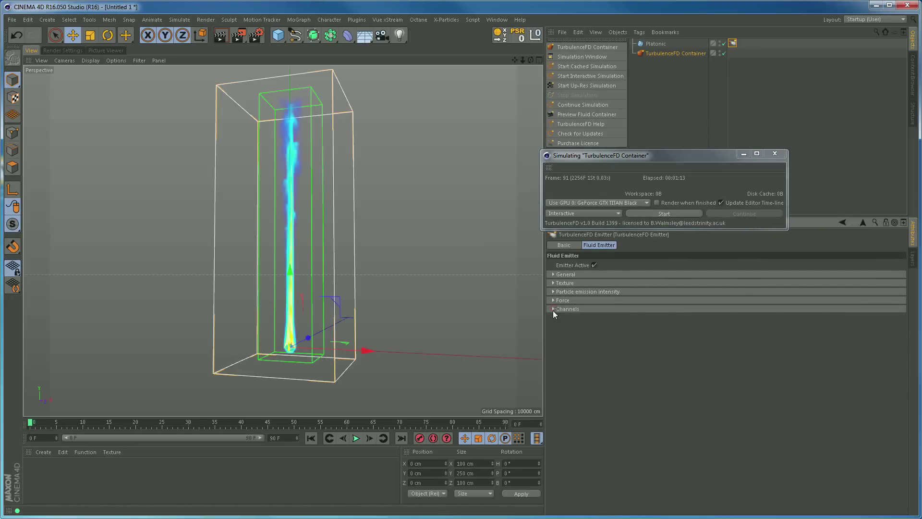
pyautogui.click(552, 283)
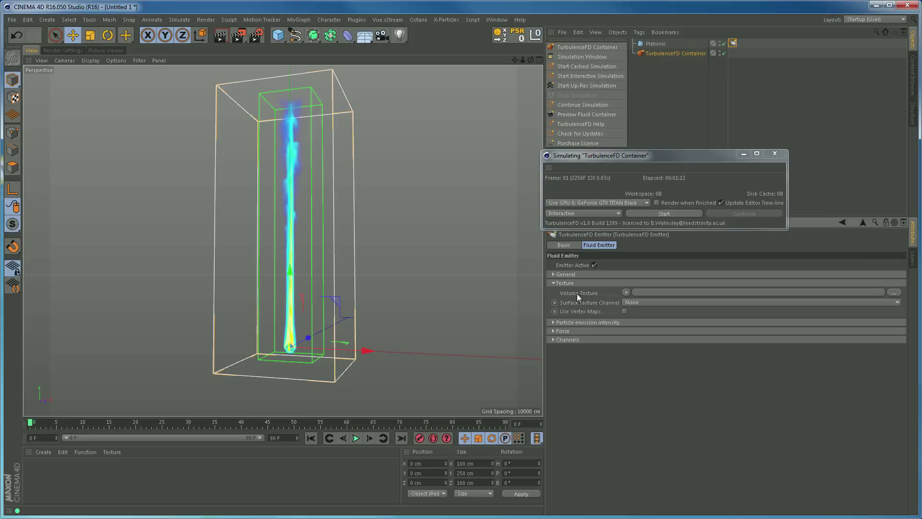
pyautogui.click(626, 293)
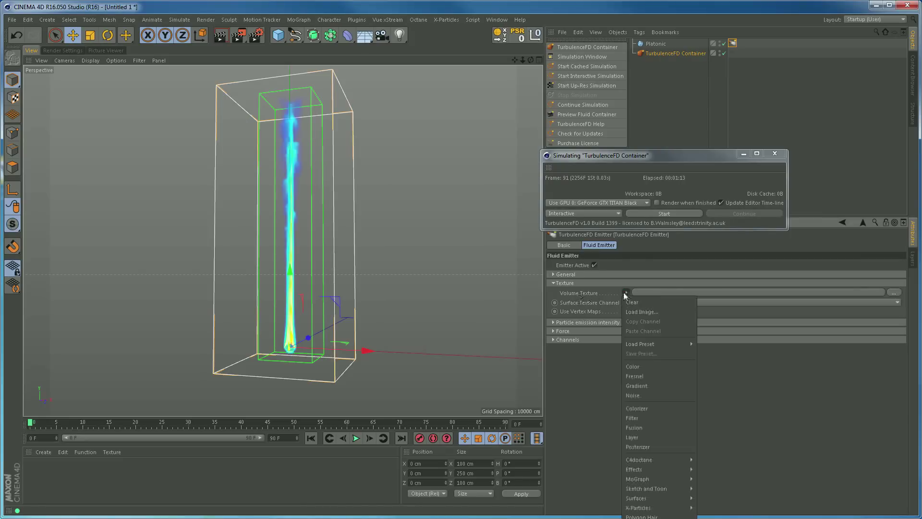
pyautogui.click(632, 395)
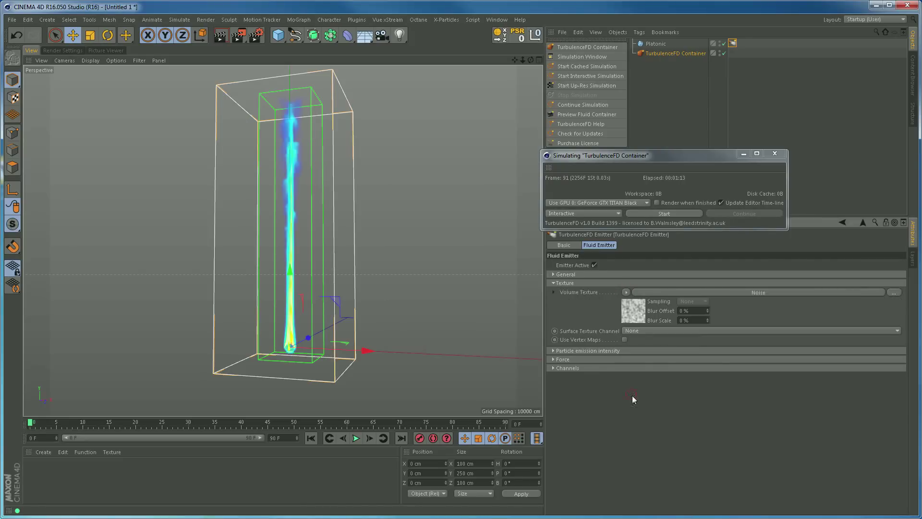
# Open the Noise shader in the emitter's Volume Texture and set its noise type to Electric.
pyautogui.click(633, 316)
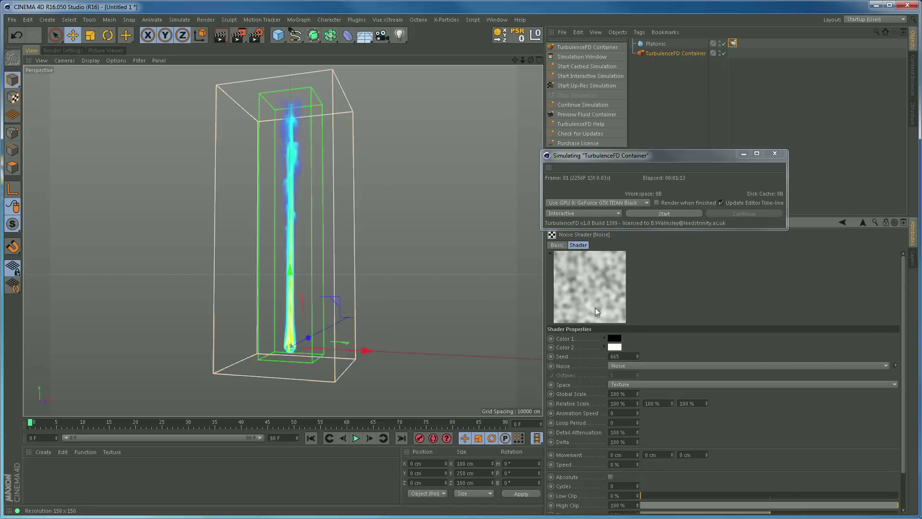
pyautogui.click(896, 366)
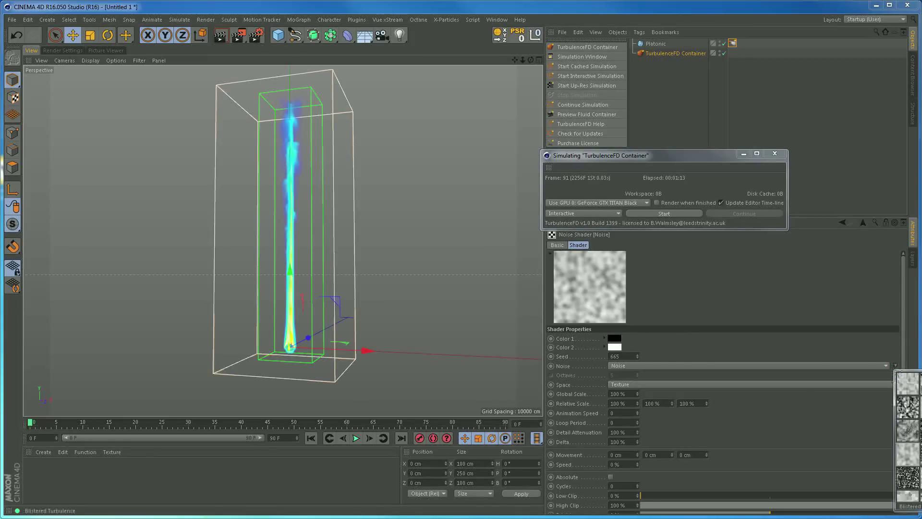
pyautogui.click(908, 497)
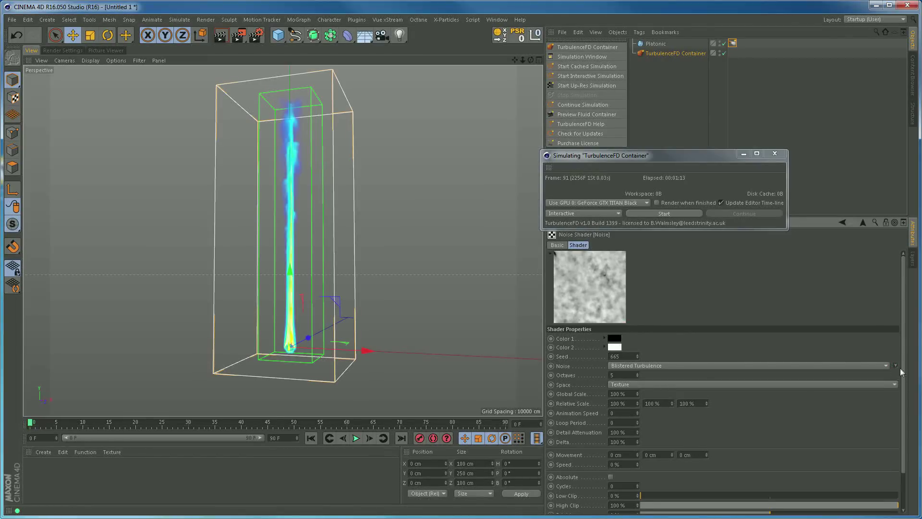
pyautogui.click(896, 366)
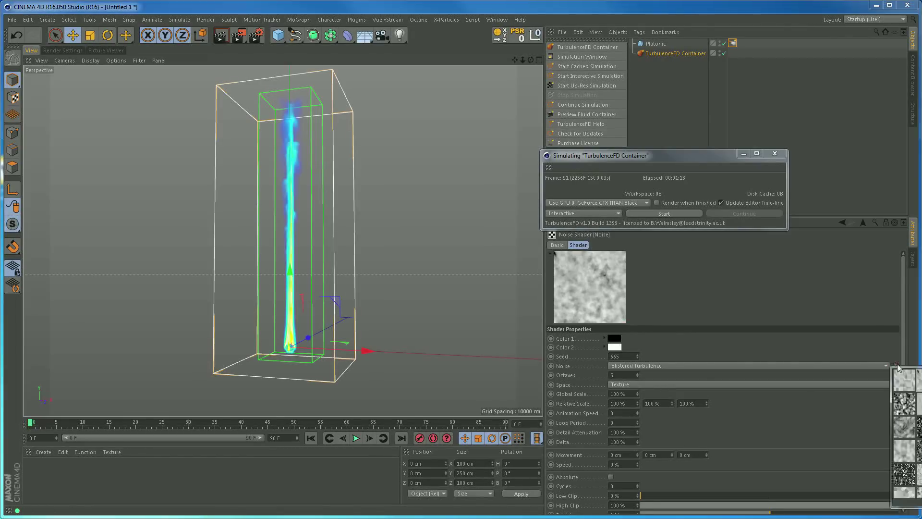
pyautogui.click(916, 384)
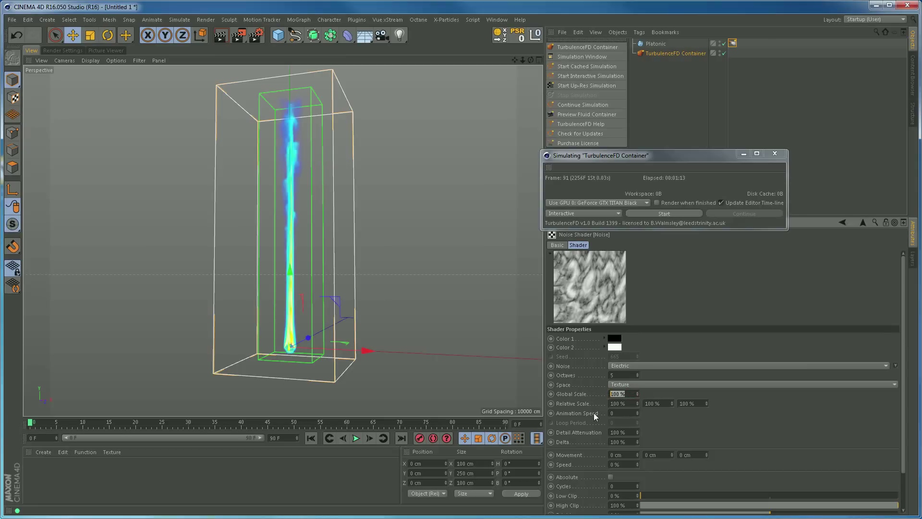
# Set the noise shader's Global Scale to 500%, Animation Speed to 1, Low Clip to 26% and High Clip to 58%.
pyautogui.write('500')
pyautogui.press('Return')
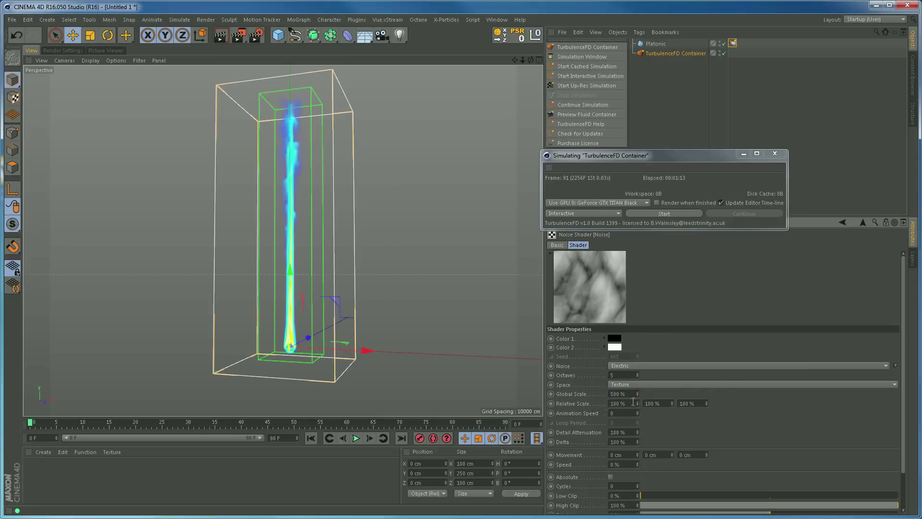
pyautogui.moveTo(682, 496); pyautogui.dragTo(708, 496)
pyautogui.moveTo(880, 508); pyautogui.dragTo(792, 506)
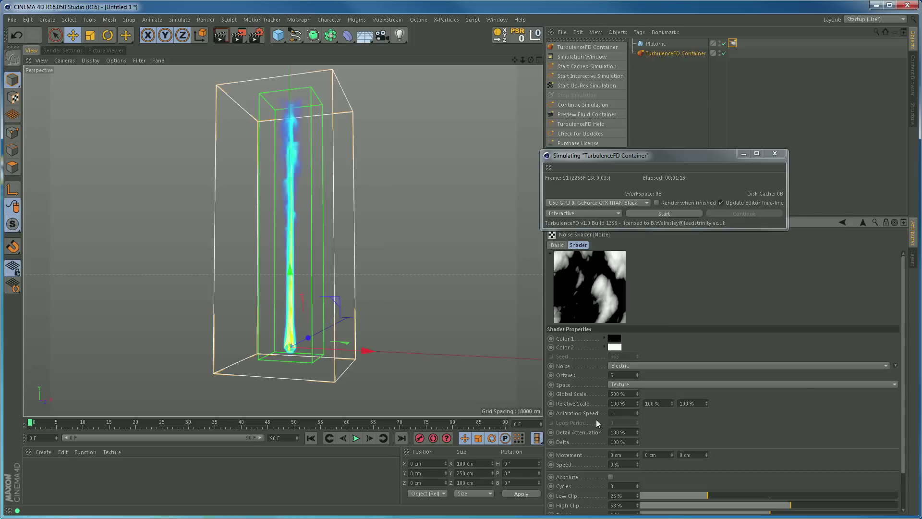
# Play the animated preview of the noise shader and stop it again.
pyautogui.rightClick(593, 284)
pyautogui.click(607, 292)
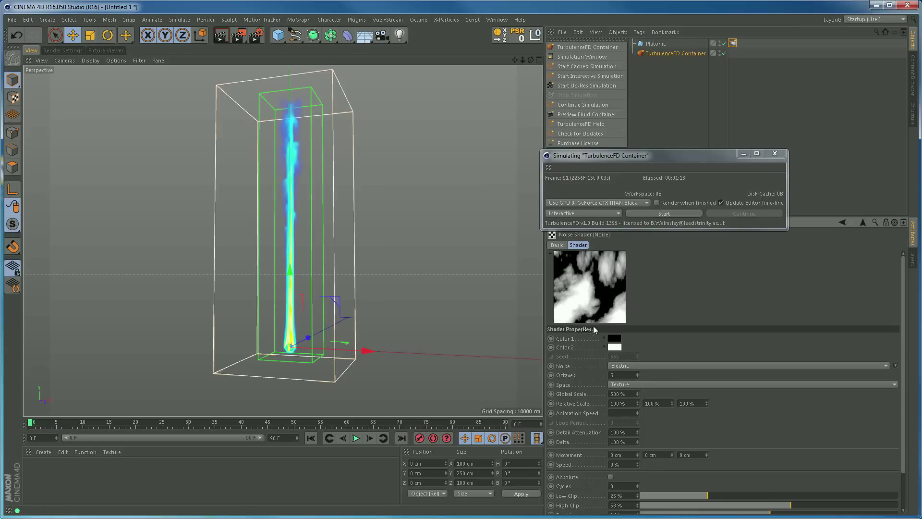
pyautogui.rightClick(616, 307)
pyautogui.click(622, 304)
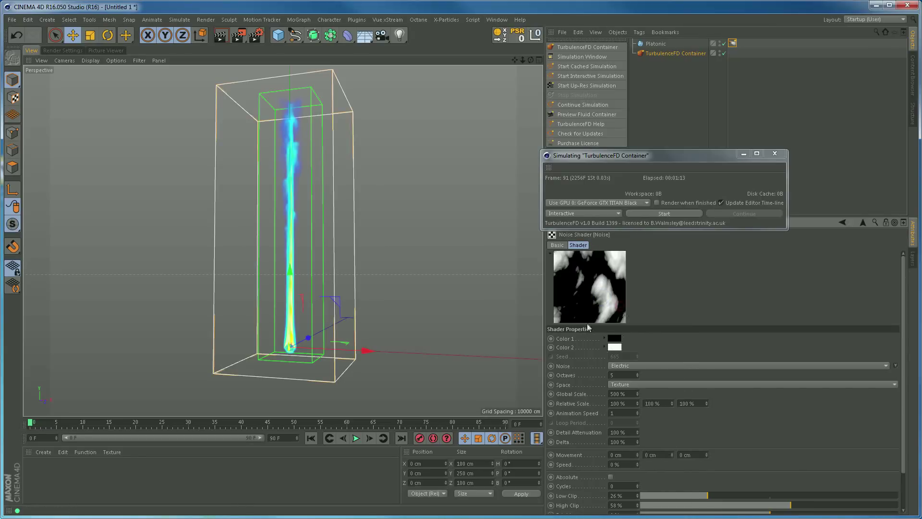
# Run the interactive simulation, examine how the noise texture affects the flame, and stop the simulation.
pyautogui.click(664, 214)
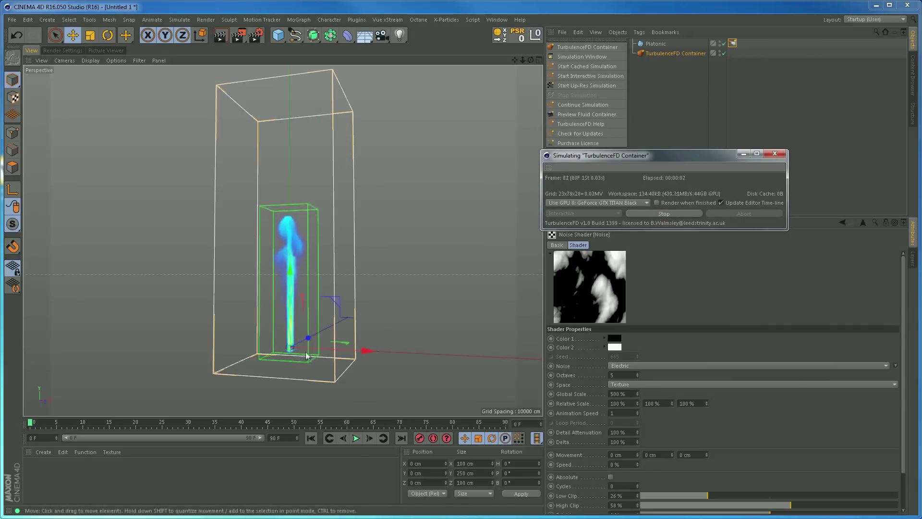
pyautogui.scroll(6, 294, 351)
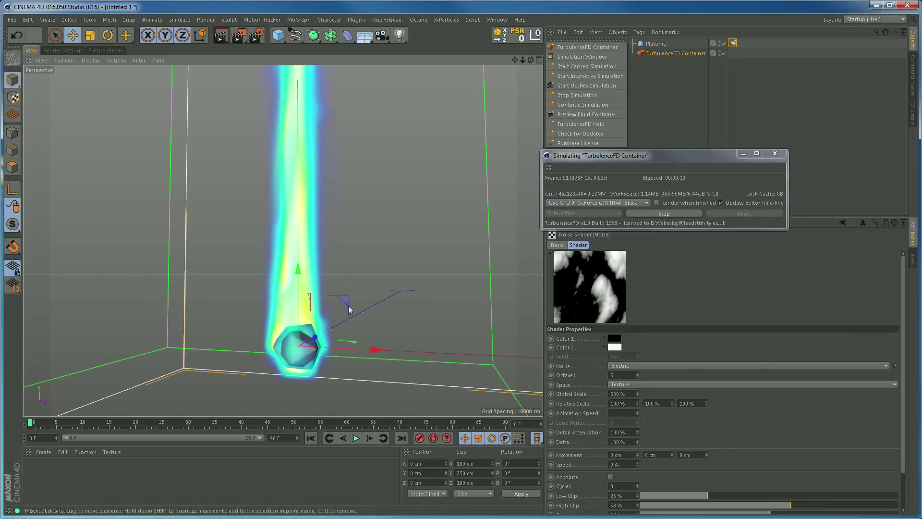
pyautogui.scroll(-5, 266, 319)
pyautogui.keyDown('alt'); pyautogui.moveTo(353, 302); pyautogui.dragTo(318, 312); pyautogui.keyUp('alt')
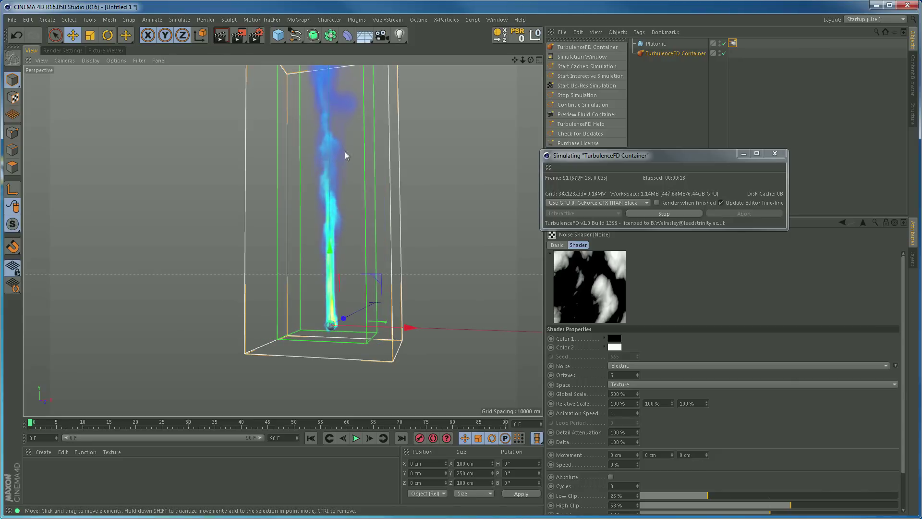
pyautogui.scroll(-3, 351, 243)
pyautogui.keyDown('alt'); pyautogui.moveTo(350, 241); pyautogui.dragTo(313, 309, button='middle'); pyautogui.keyUp('alt')
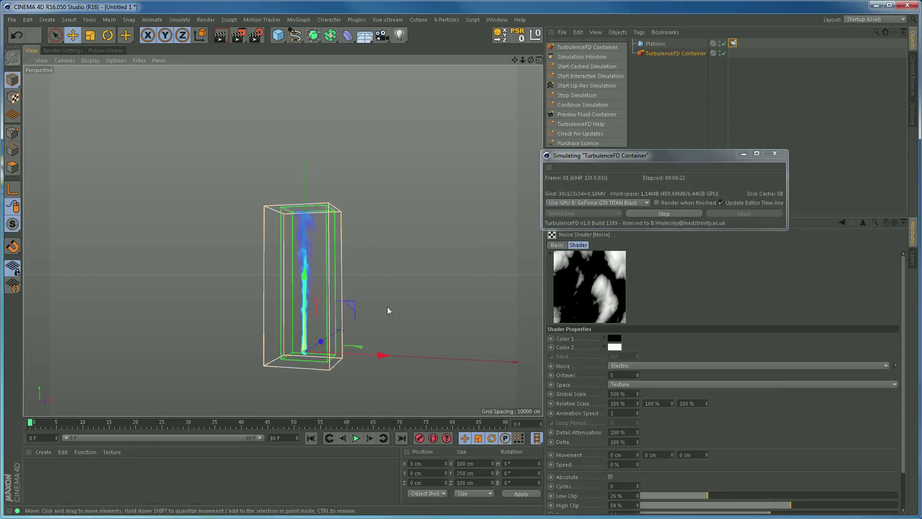
pyautogui.click(652, 212)
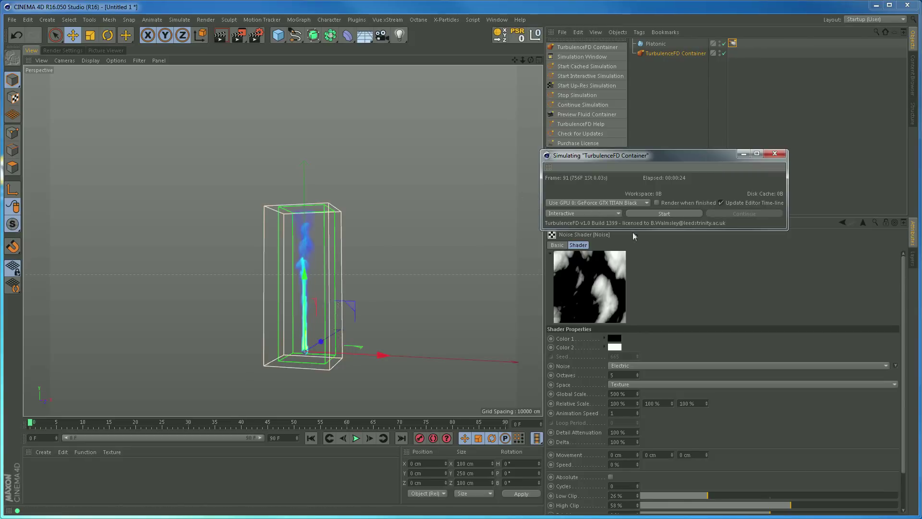
# Set the Turb. Intensity in the TurbulenceFD Container's Turbulence simulation settings to 50 cm.
pyautogui.click(659, 53)
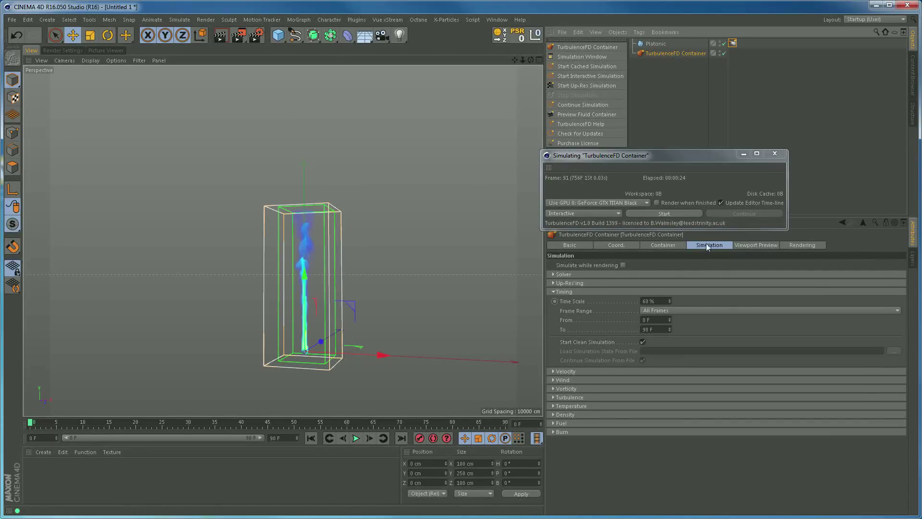
pyautogui.click(553, 291)
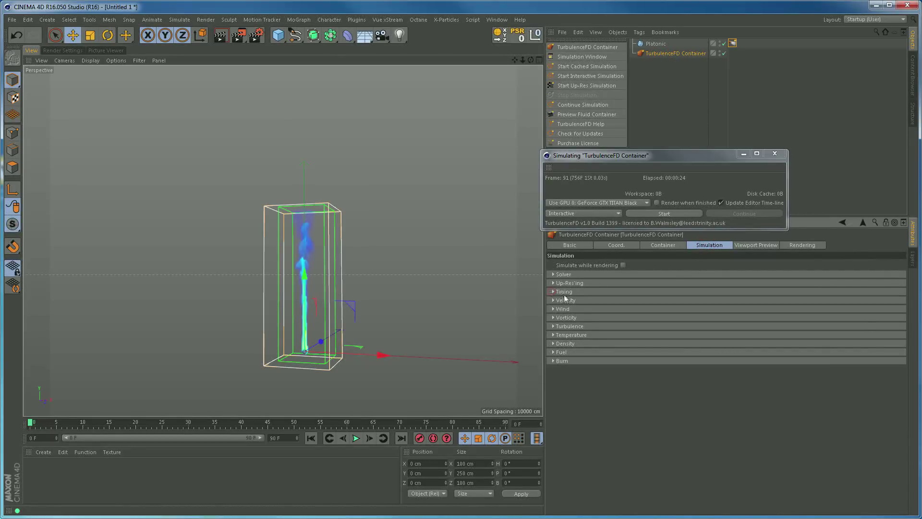
pyautogui.click(553, 326)
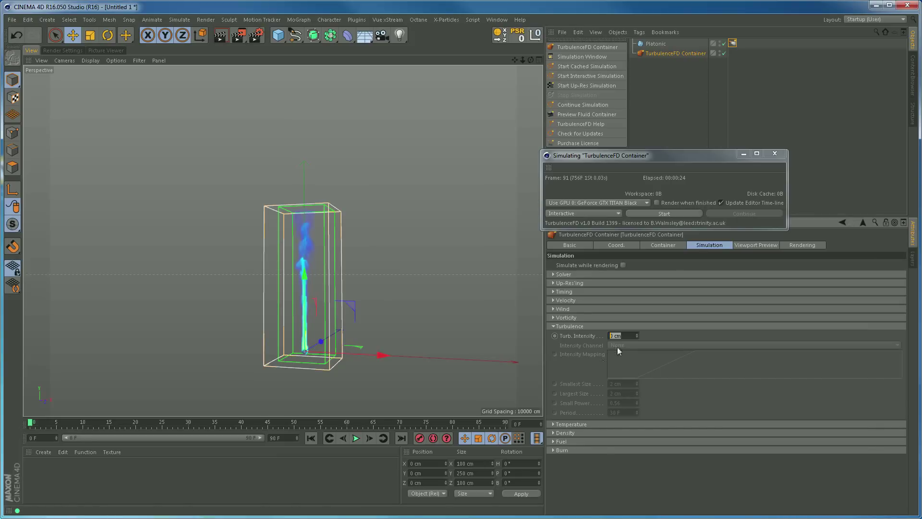
pyautogui.press('Return')
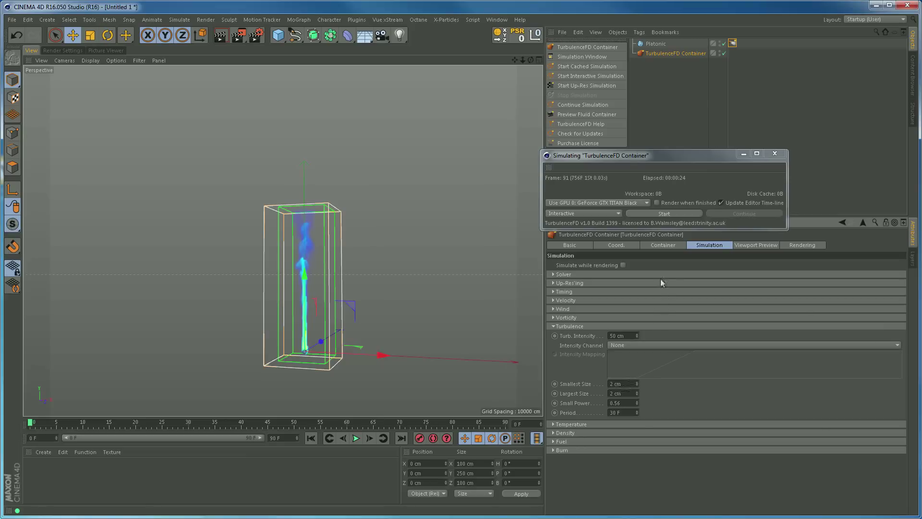
# Check the container's Voxel Size and set the turbulence Largest Size to 50 cm.
pyautogui.click(663, 246)
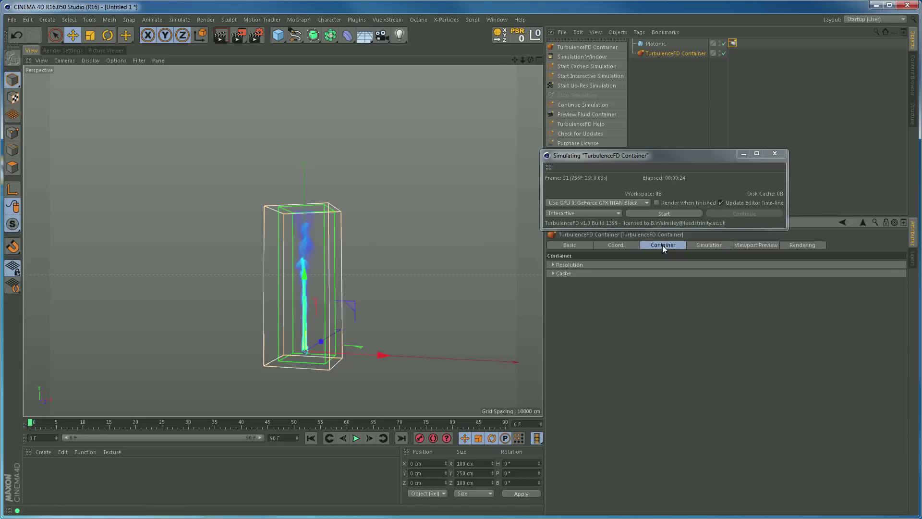
pyautogui.click(553, 265)
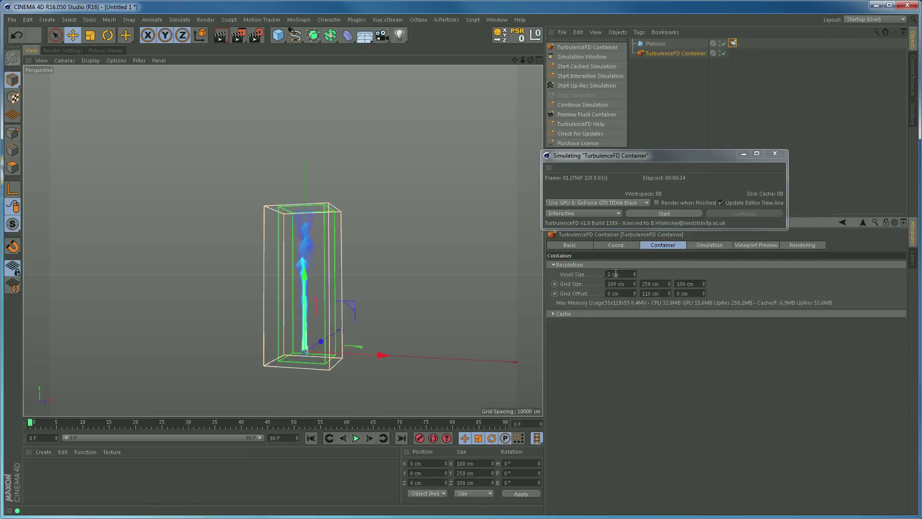
pyautogui.click(704, 245)
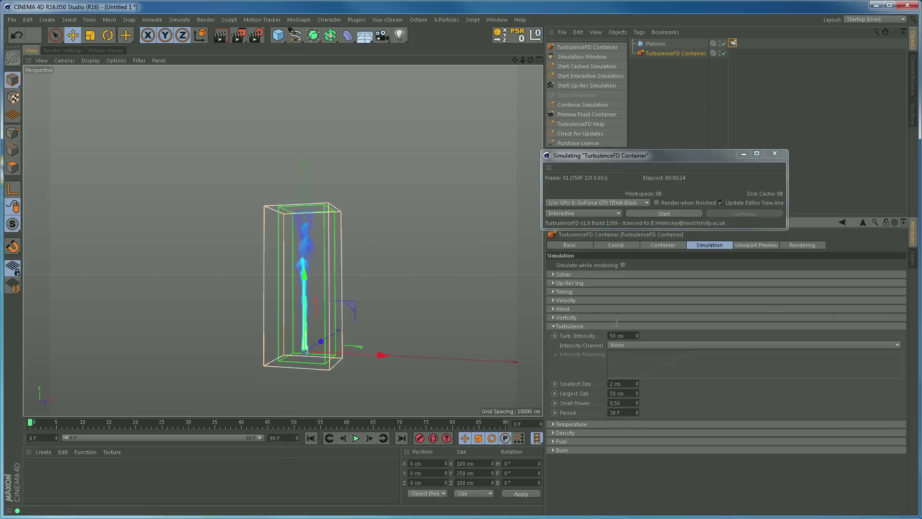
# Start the interactive simulation and examine the turbulent flame from several sides.
pyautogui.click(663, 214)
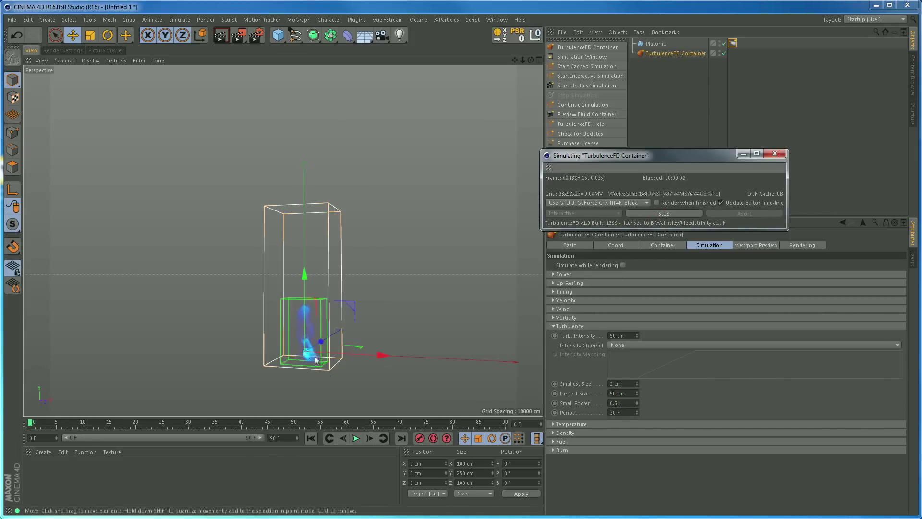
pyautogui.keyDown('alt'); pyautogui.moveTo(342, 372); pyautogui.dragTo(384, 355); pyautogui.keyUp('alt')
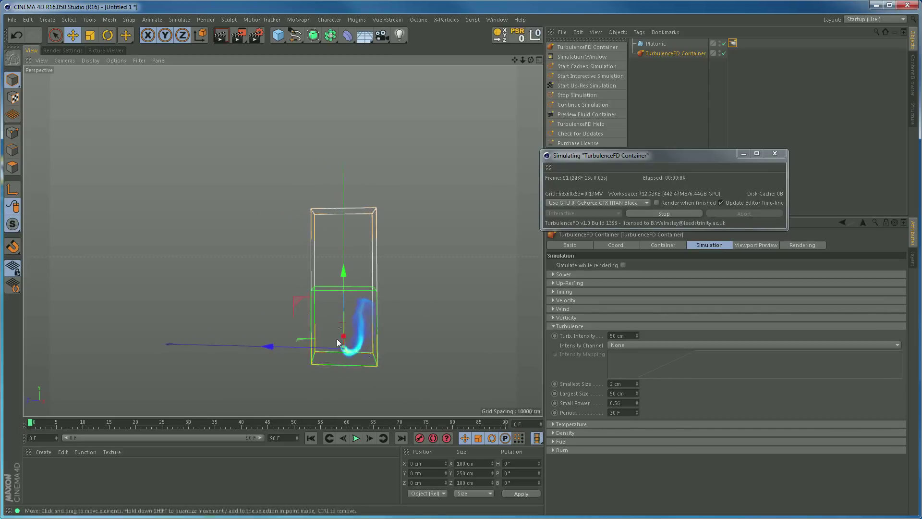
pyautogui.keyDown('alt'); pyautogui.moveTo(356, 346); pyautogui.dragTo(314, 338); pyautogui.keyUp('alt')
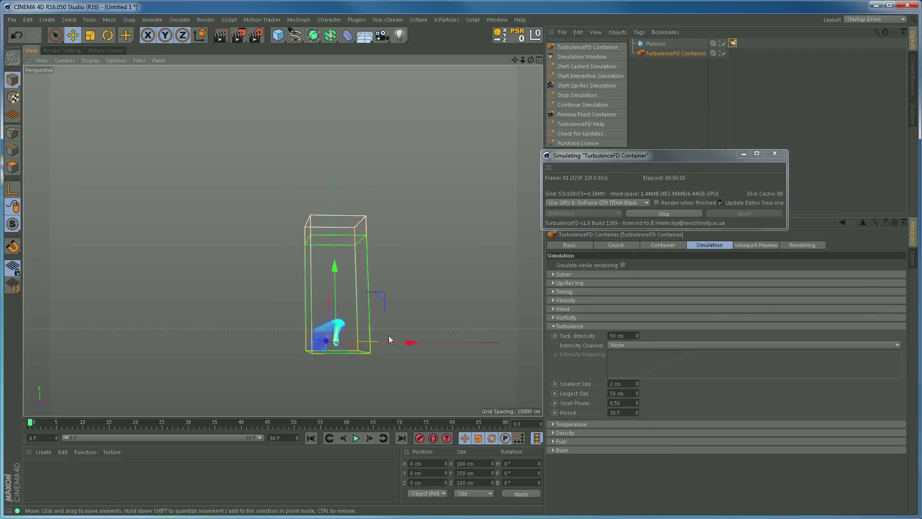
# Reduce the container's Turb. Intensity to 15 cm while the simulation is running.
pyautogui.click(624, 336)
pyautogui.write('1')
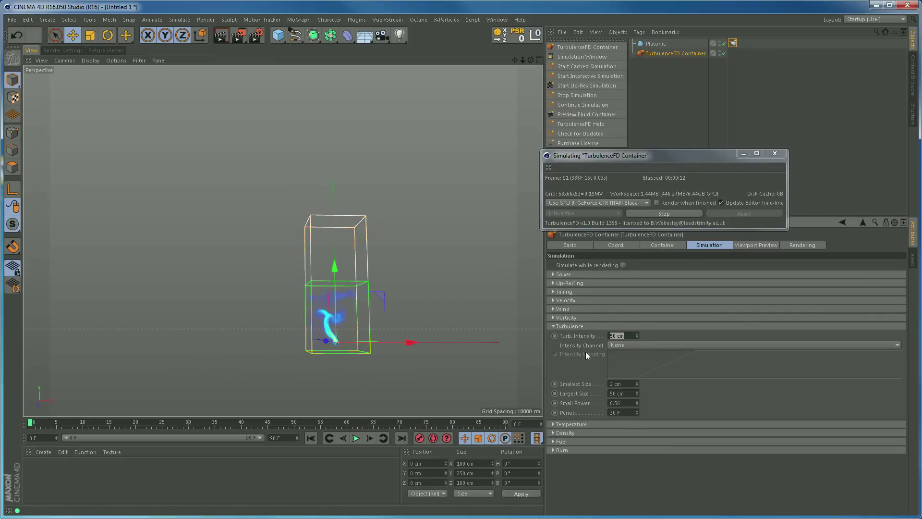
pyautogui.write('5')
pyautogui.press('Return')
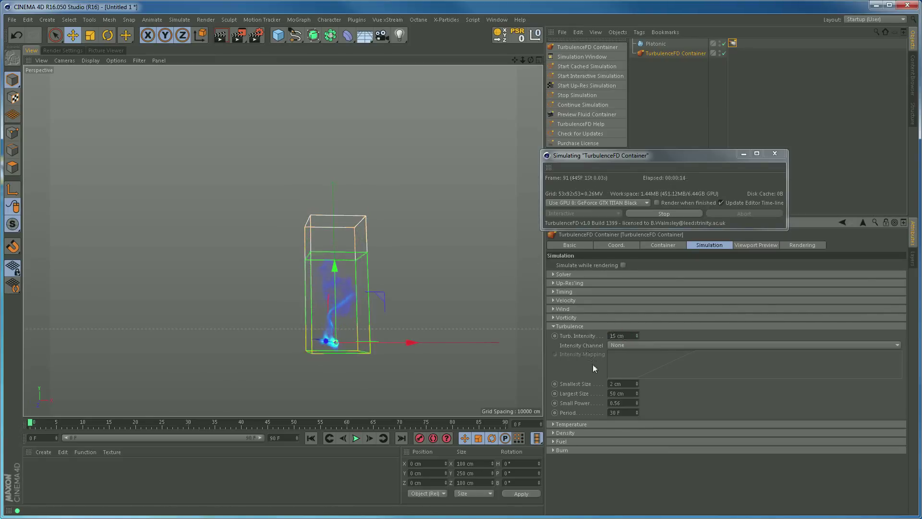
# Set the turbulence Largest Size to 30 cm and the Turb. Intensity to 5 cm in the running simulation.
pyautogui.scroll(5, 408, 339)
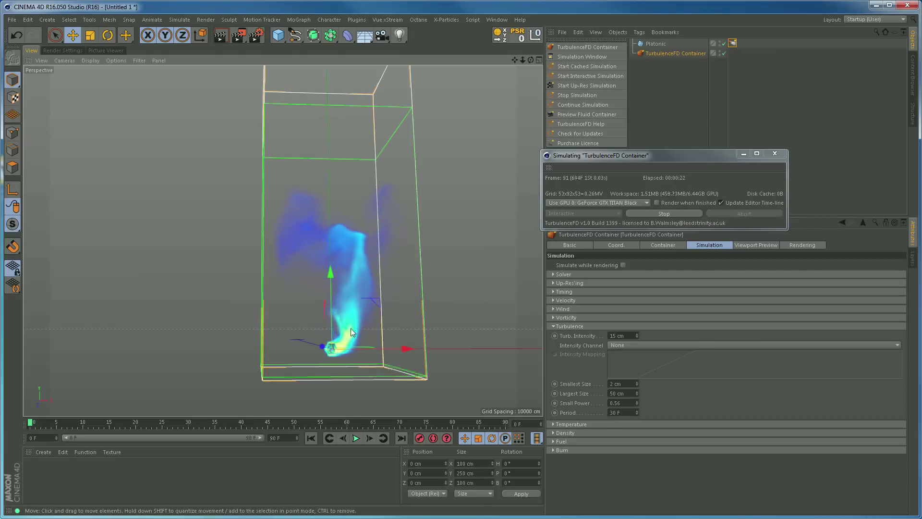
pyautogui.moveTo(350, 327)
pyautogui.keyDown('alt'); pyautogui.mouseDown()
pyautogui.moveTo(462, 335)
pyautogui.moveTo(336, 332)
pyautogui.moveTo(337, 317)
pyautogui.mouseUp(); pyautogui.keyUp('alt')
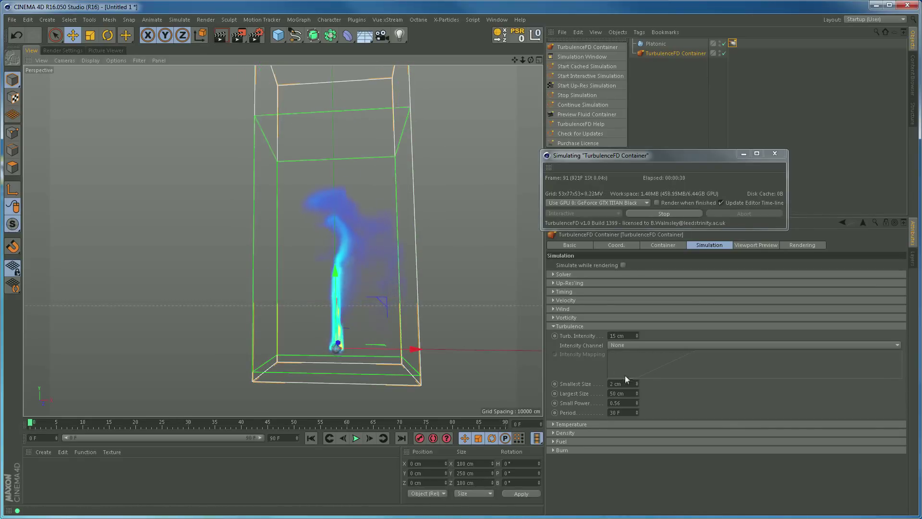
pyautogui.moveTo(627, 393); pyautogui.dragTo(587, 391)
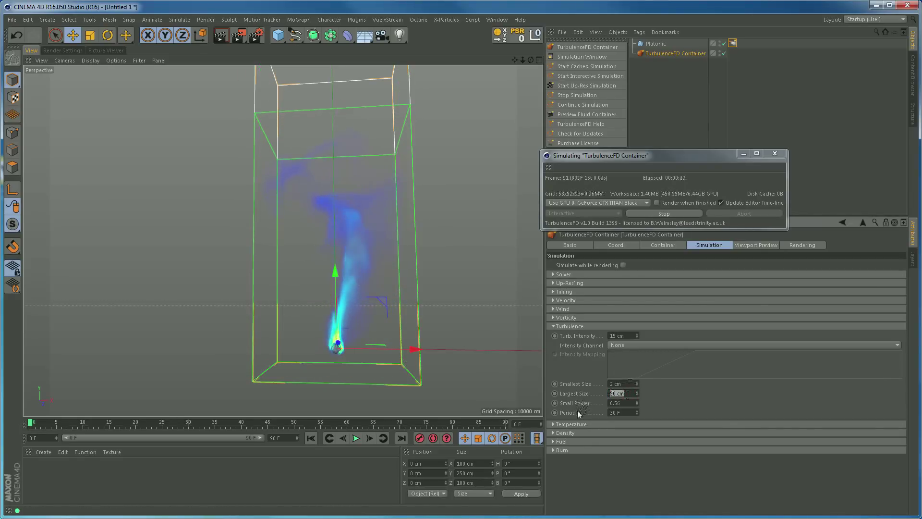
pyautogui.write('30')
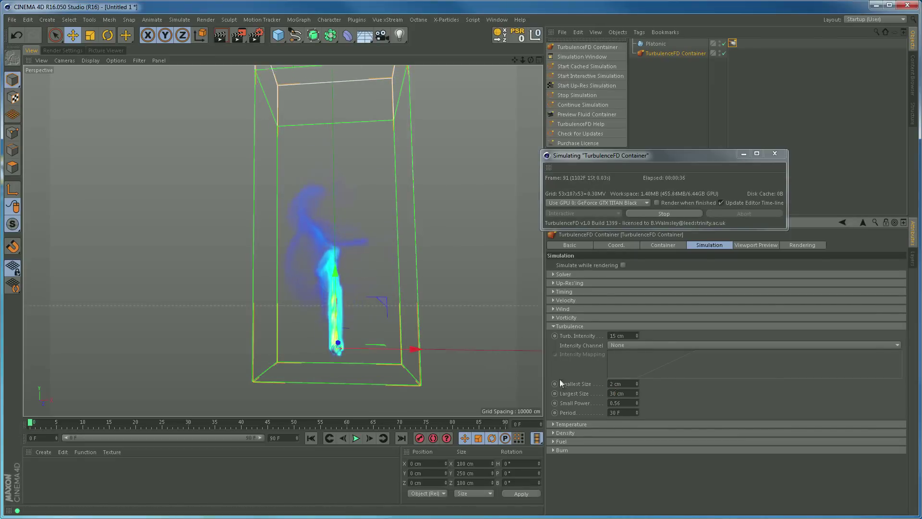
pyautogui.click(614, 336)
pyautogui.press('BackSpace')
pyautogui.press('Return')
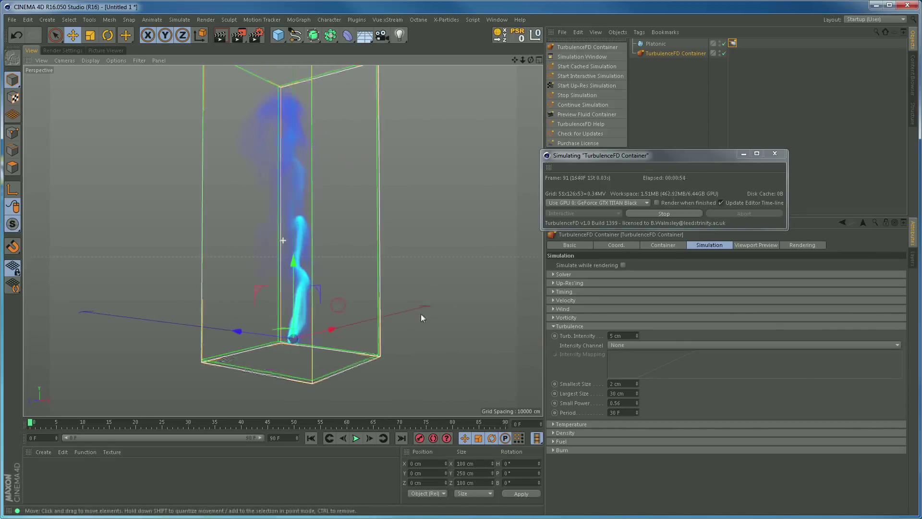
# Stop the interactive simulation, switch the simulation mode to Cache and start caching the simulation.
pyautogui.click(658, 213)
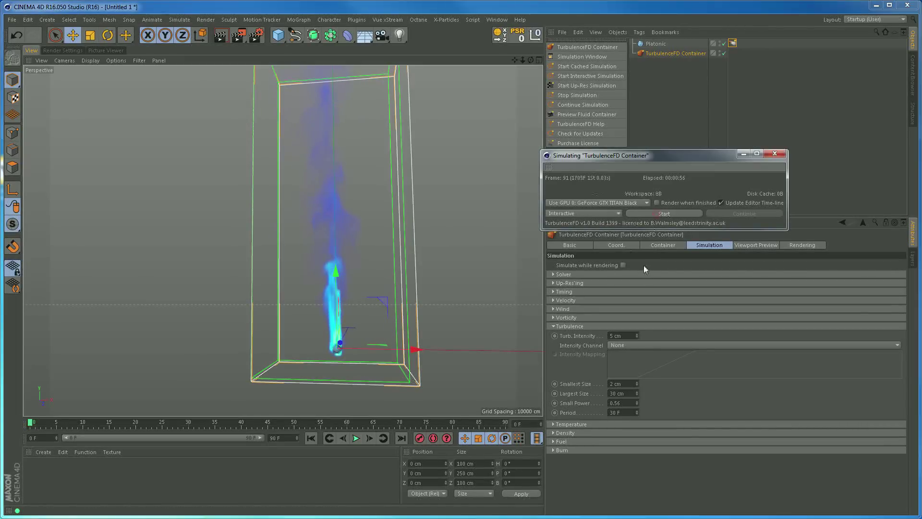
pyautogui.click(553, 326)
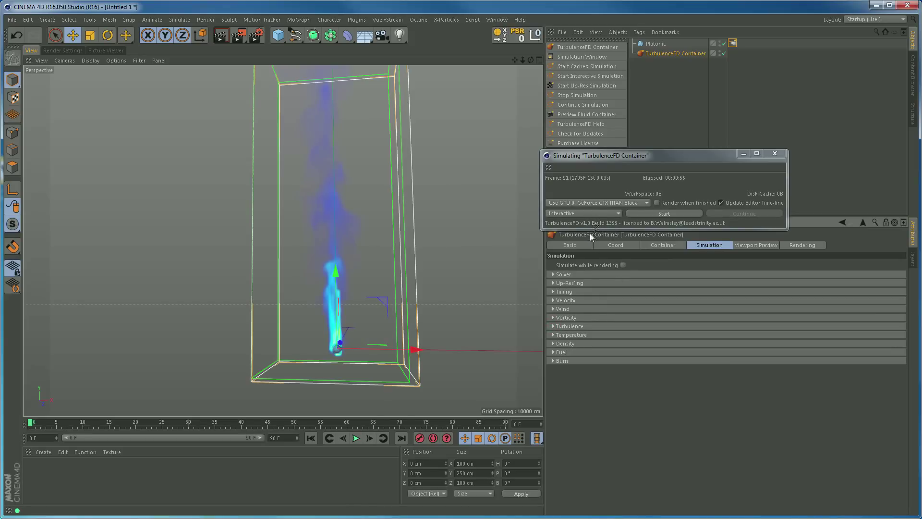
pyautogui.click(563, 214)
pyautogui.click(560, 228)
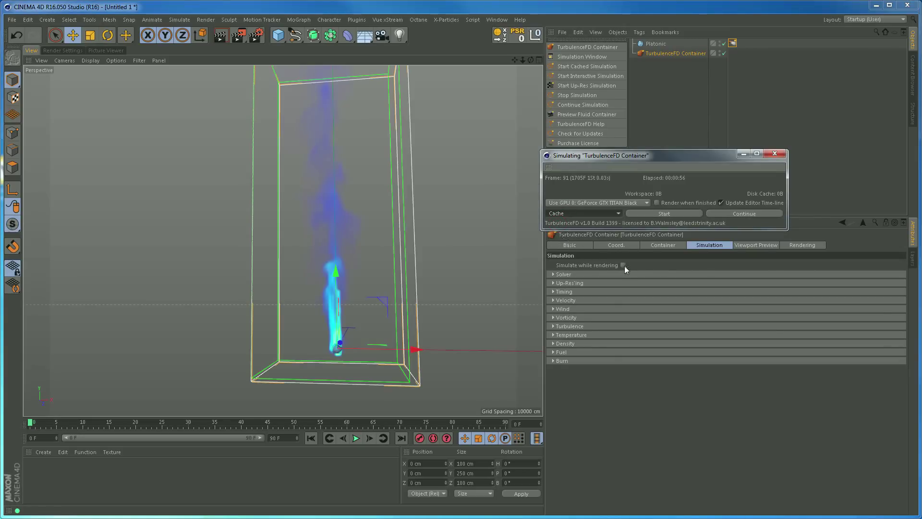
pyautogui.click(651, 213)
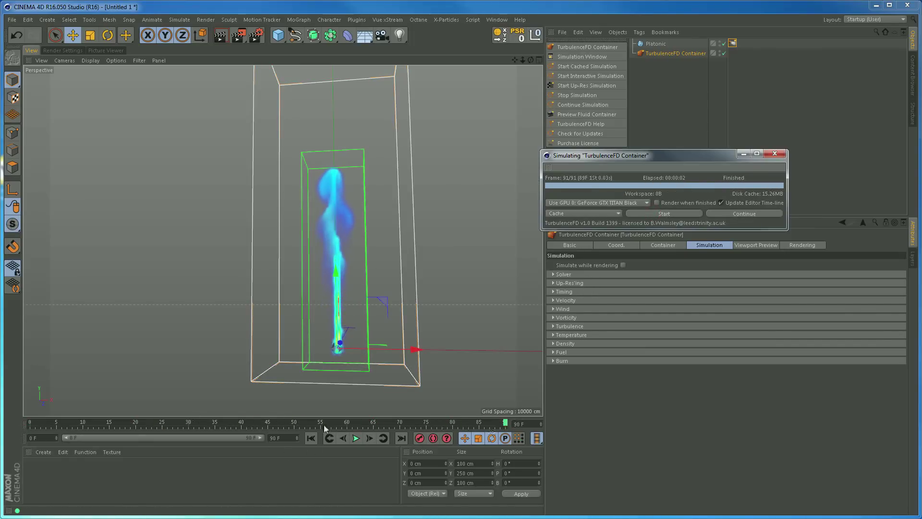
# Extend the timeline end to 500 F and stretch the preview range over its full length.
pyautogui.moveTo(505, 426); pyautogui.dragTo(269, 426)
pyautogui.hotkey('shift', 'g')
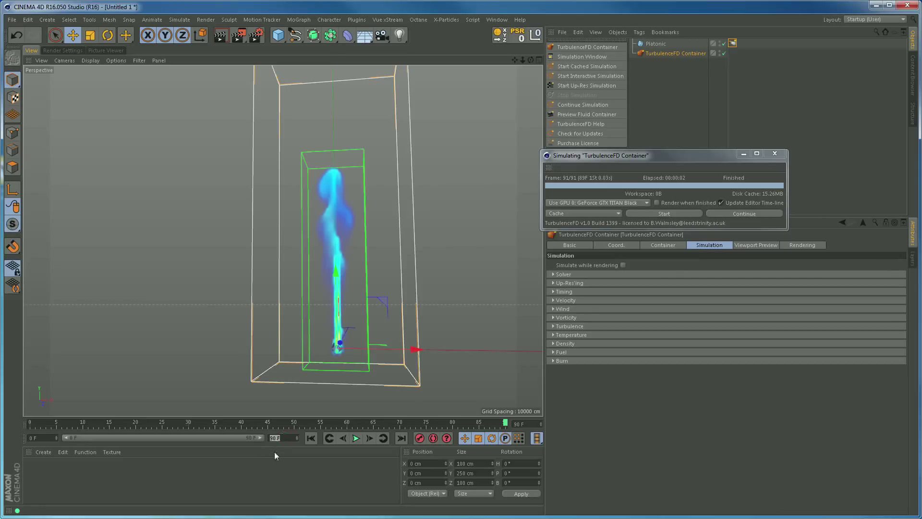
pyautogui.press('Return')
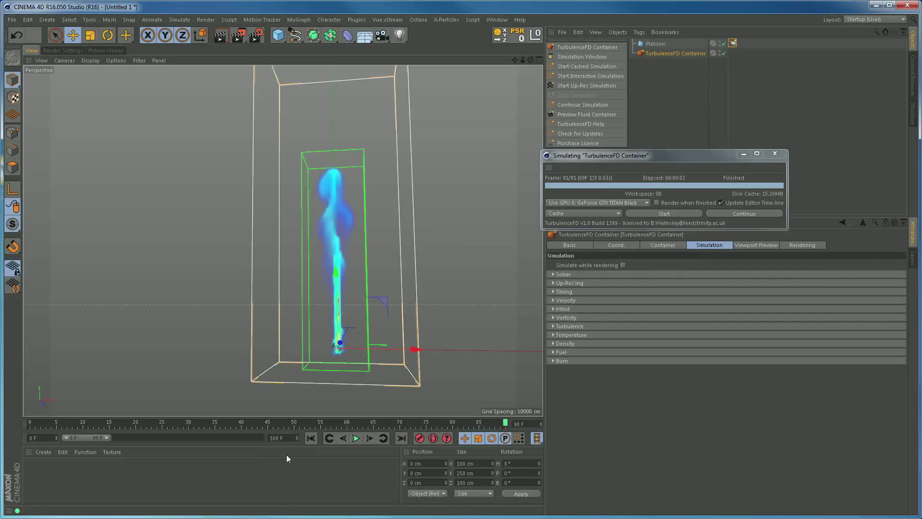
pyautogui.moveTo(109, 437); pyautogui.dragTo(262, 438)
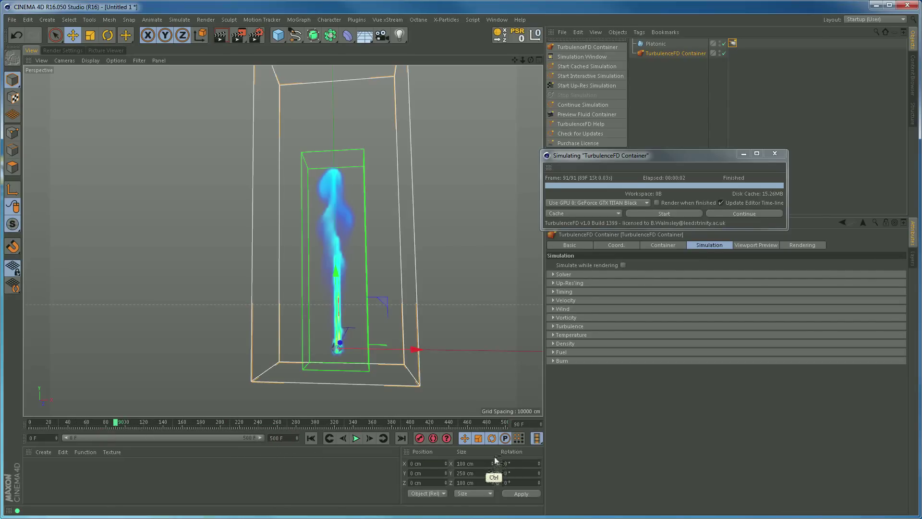
# Set the project frame rate to 25 FPS and the timeline end to 500 F, and check the render settings' frame rate.
pyautogui.hotkey('ctrl', 'd')
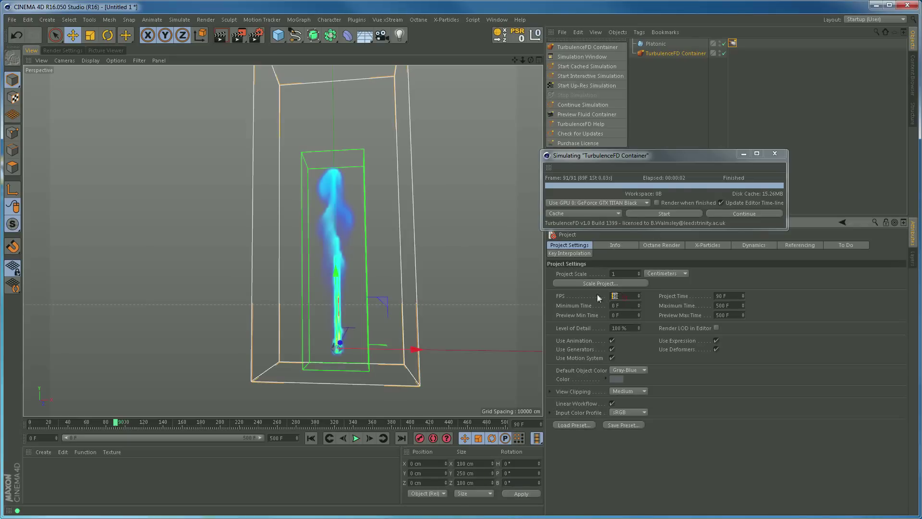
pyautogui.write('25')
pyautogui.press('Return')
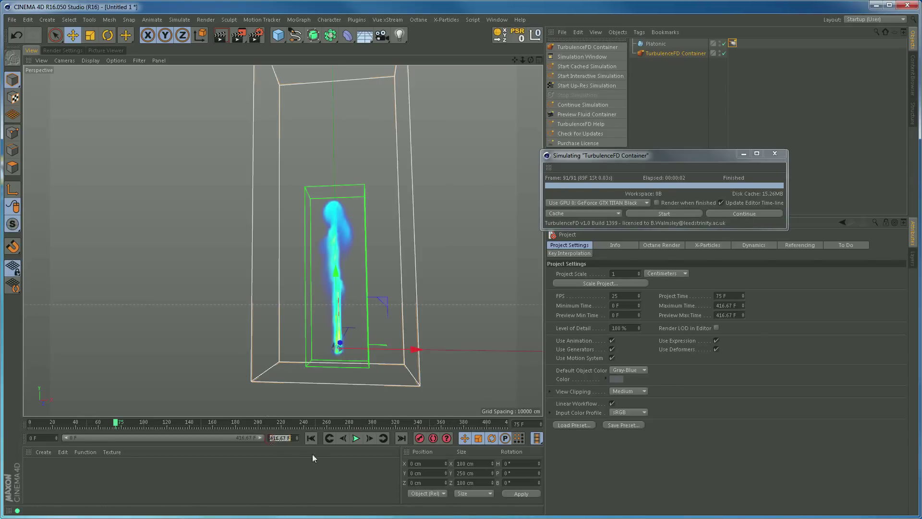
pyautogui.write('500')
pyautogui.press('Return')
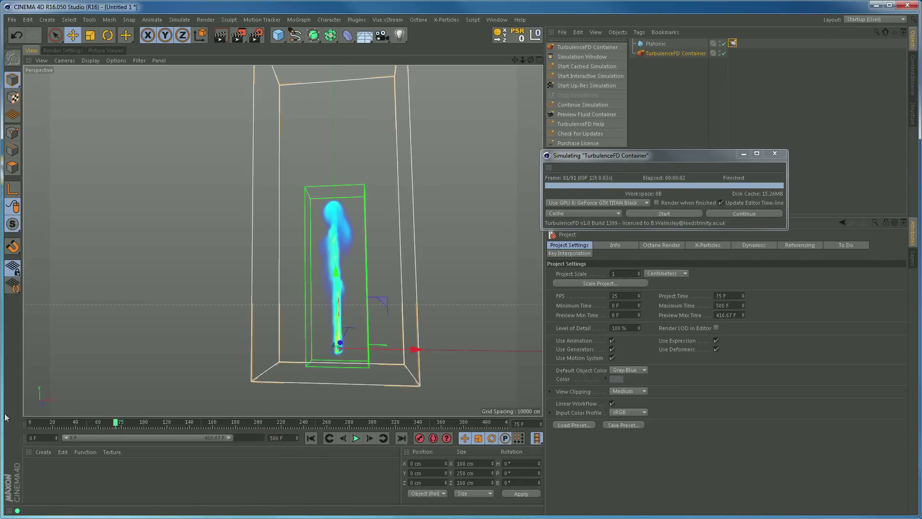
pyautogui.click(60, 50)
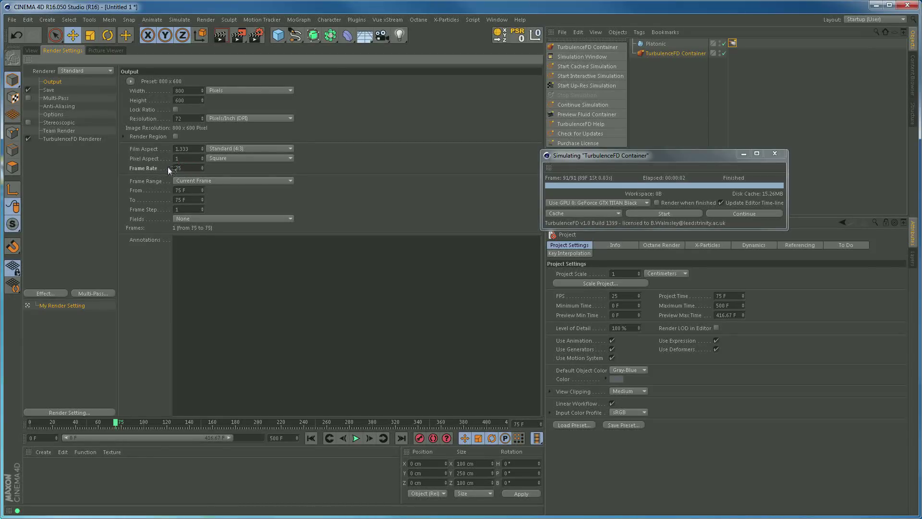
pyautogui.click(29, 50)
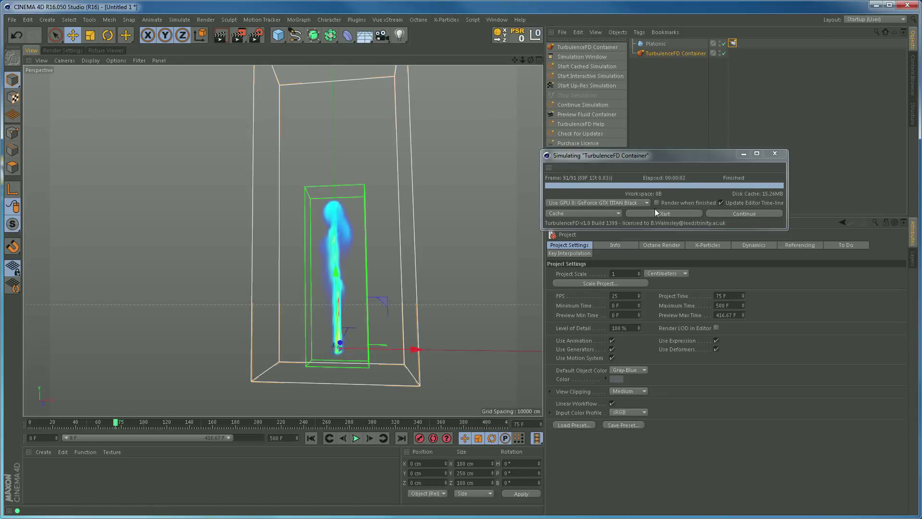
# Continue caching the simulation over the extended timeline and stretch the preview range to 500 F, closing the simulation window when finished.
pyautogui.click(731, 214)
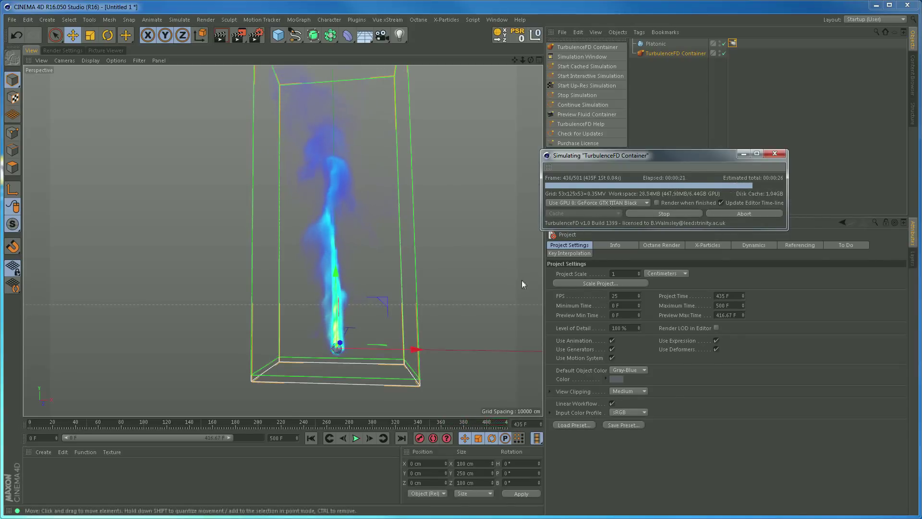
pyautogui.moveTo(228, 437); pyautogui.dragTo(262, 438)
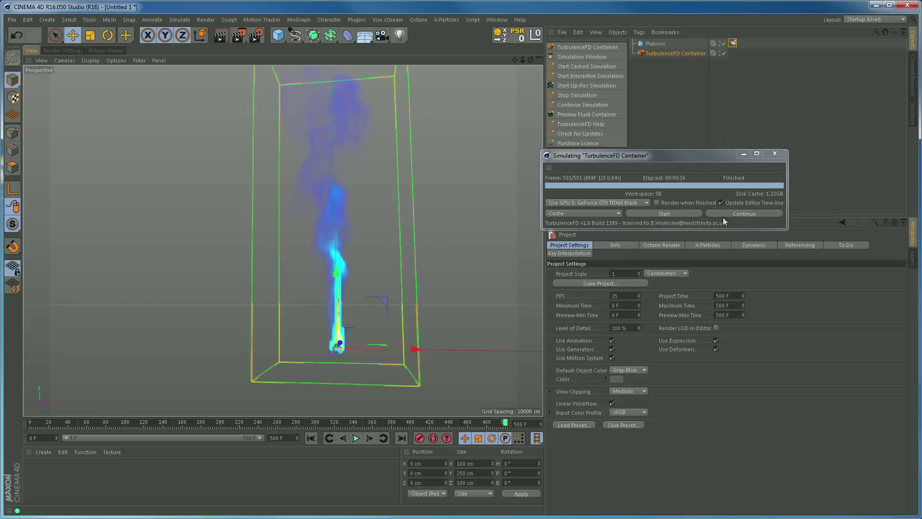
pyautogui.click(775, 153)
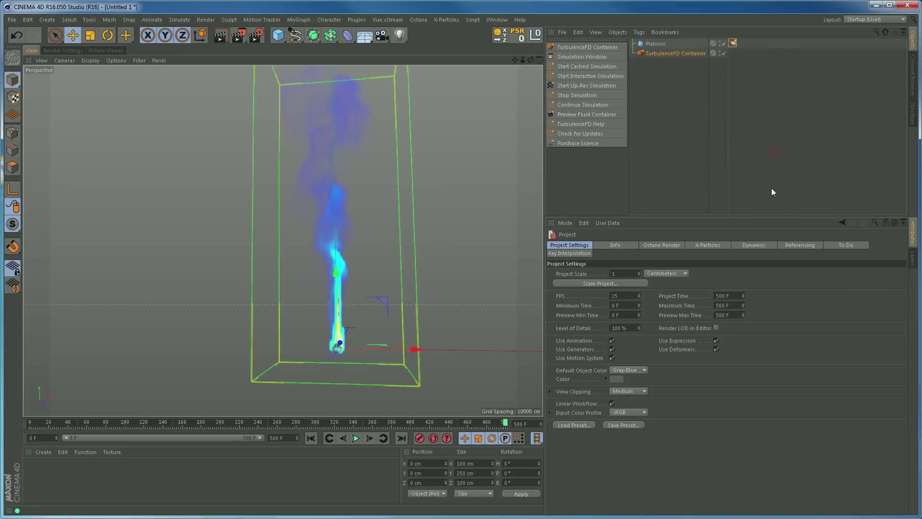
# Hide the Platonic and the TurbulenceFD Container.
pyautogui.click(721, 42)
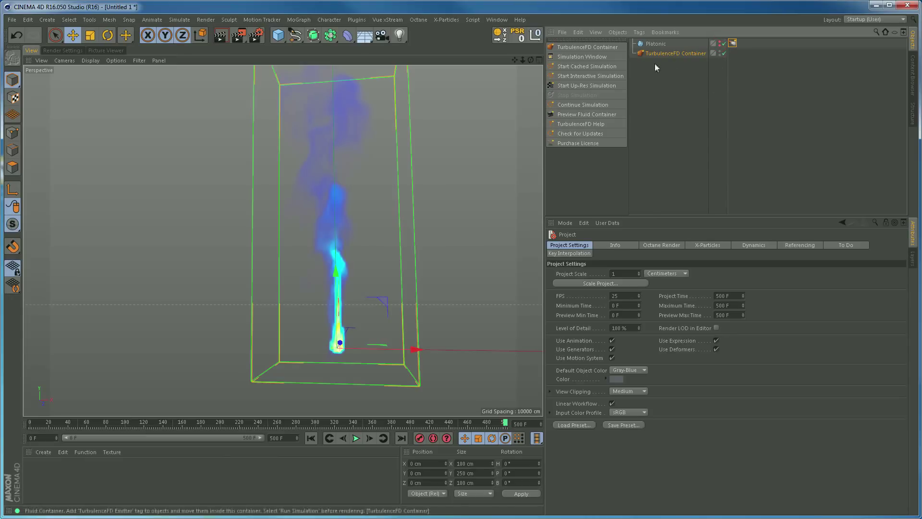
pyautogui.click(722, 52)
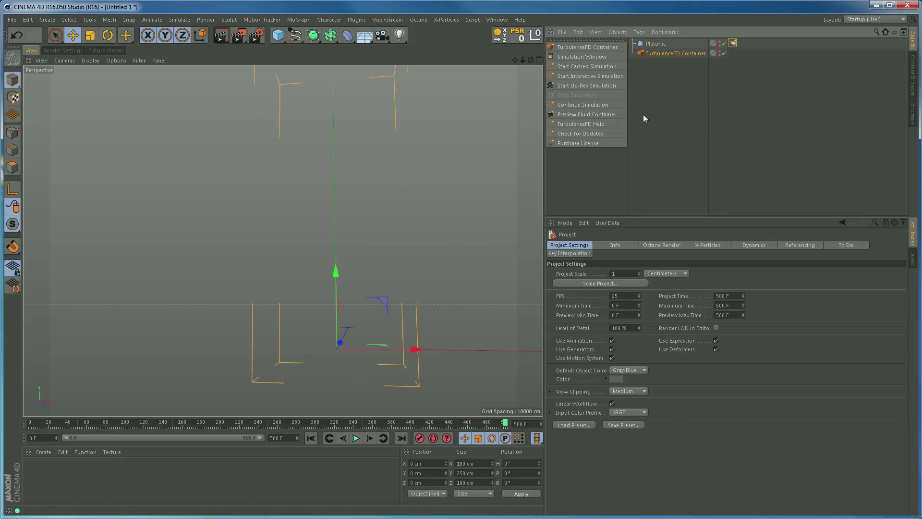
pyautogui.keyDown('alt'); pyautogui.moveTo(409, 305); pyautogui.dragTo(393, 335); pyautogui.keyUp('alt')
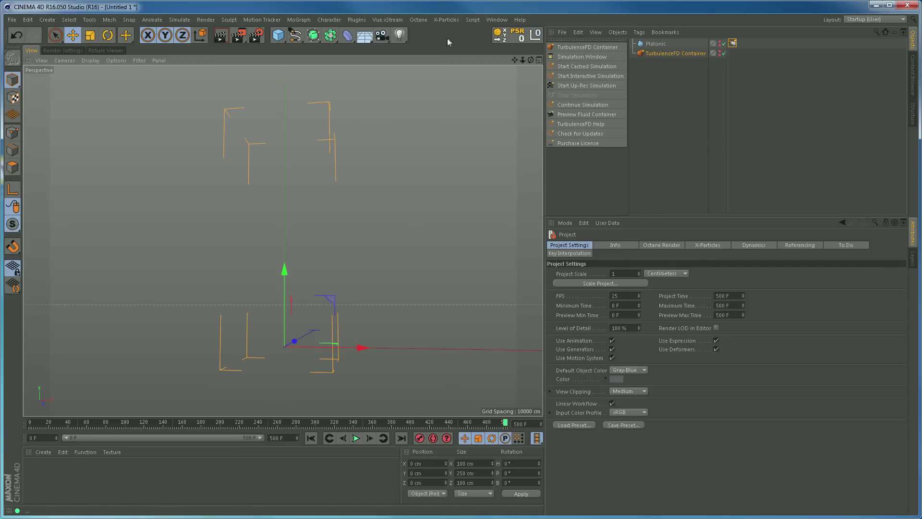
# Add an X-Particles xpSystem and create an emitter in its Emitters folder.
pyautogui.click(446, 20)
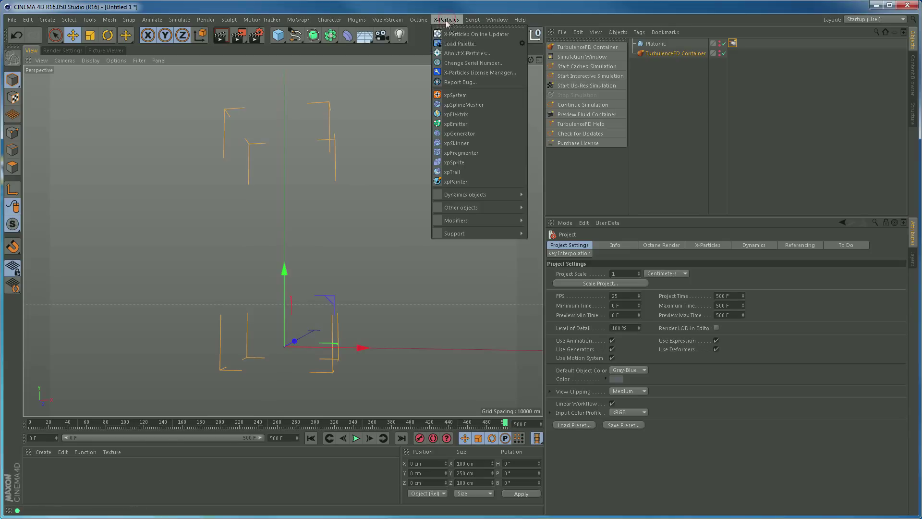
pyautogui.click(456, 96)
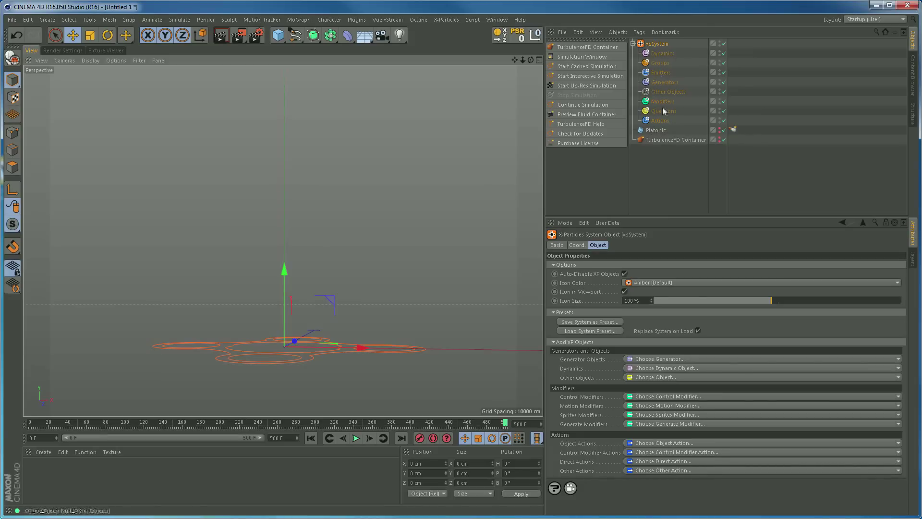
pyautogui.click(660, 74)
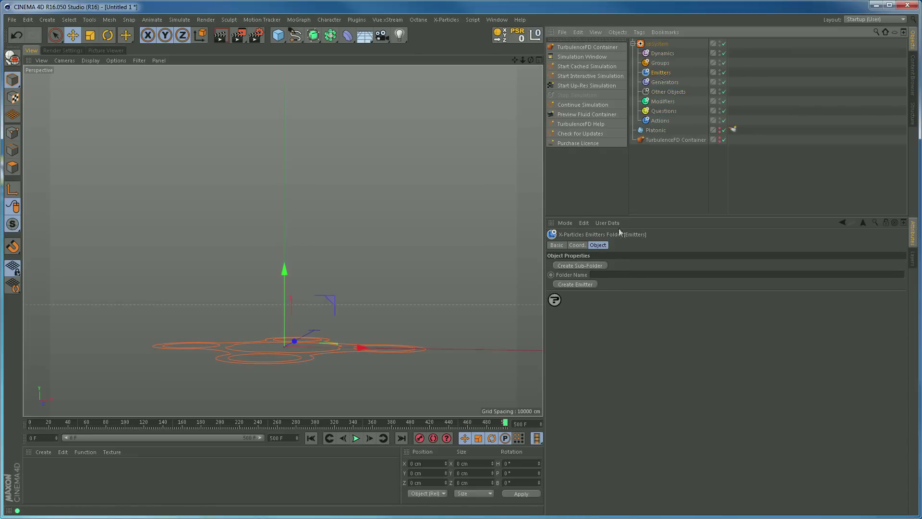
pyautogui.click(575, 284)
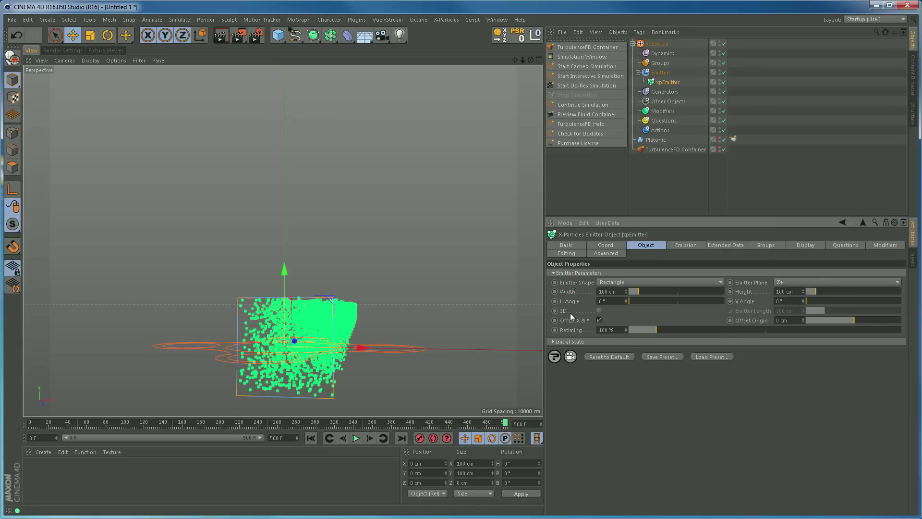
# Rename the new X-Particles emitter to Particles.
pyautogui.click(566, 246)
pyautogui.doubleClick(625, 274)
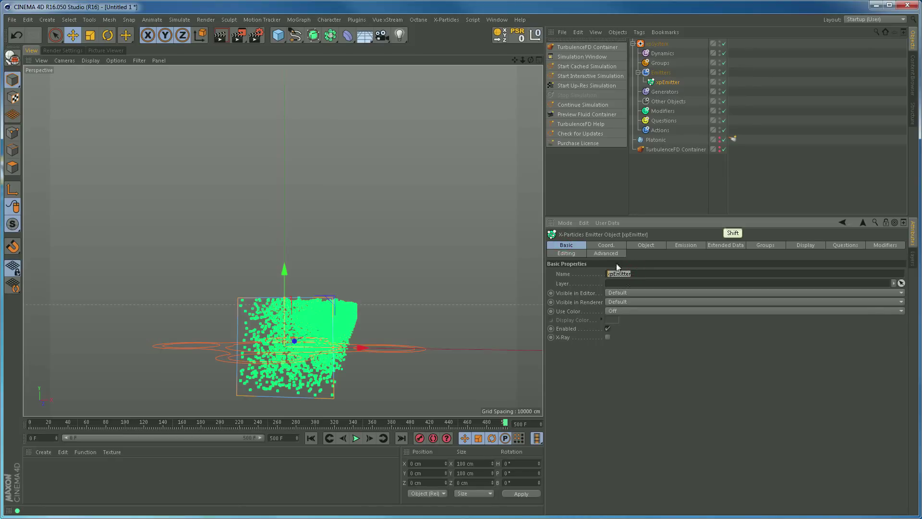
pyautogui.write('Particles')
pyautogui.press('Return')
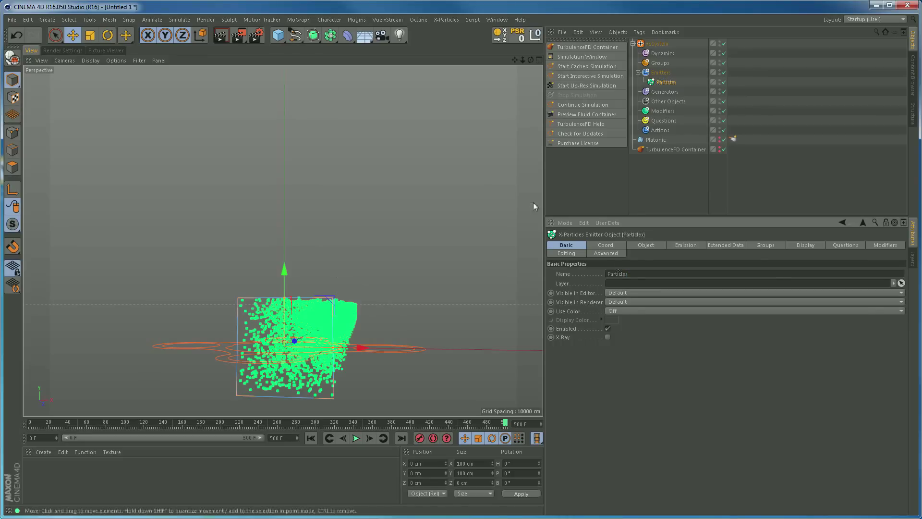
# Change the Particles emitter's shape to Circle and its Emitter Plane to Y+.
pyautogui.click(667, 82)
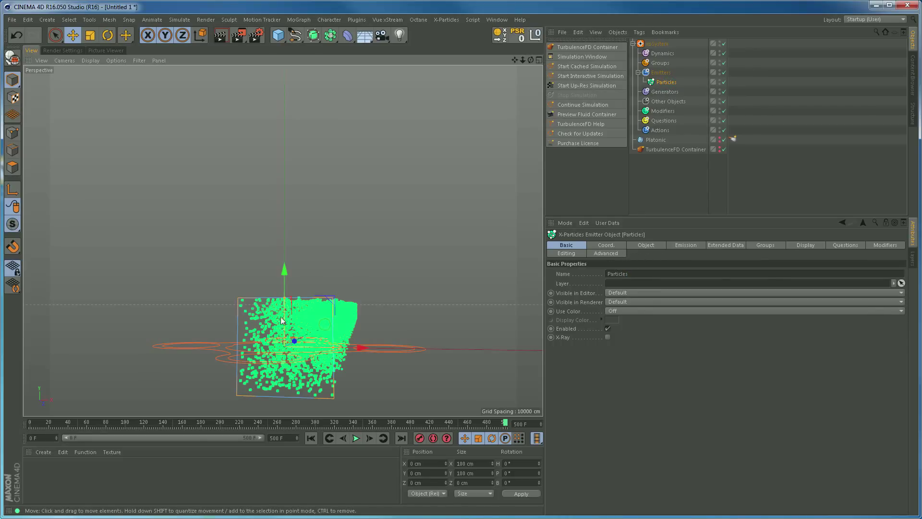
pyautogui.keyDown('alt'); pyautogui.moveTo(282, 321); pyautogui.dragTo(310, 332); pyautogui.keyUp('alt')
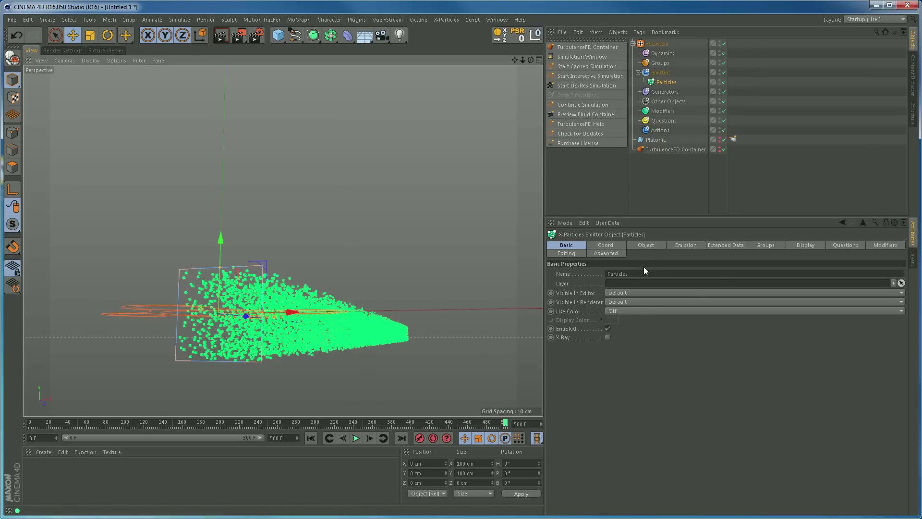
pyautogui.click(646, 246)
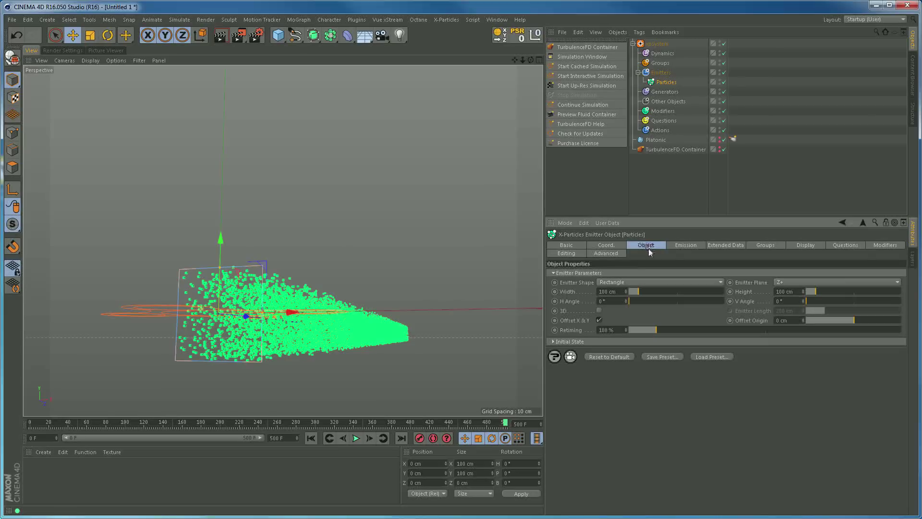
pyautogui.click(626, 283)
pyautogui.click(613, 302)
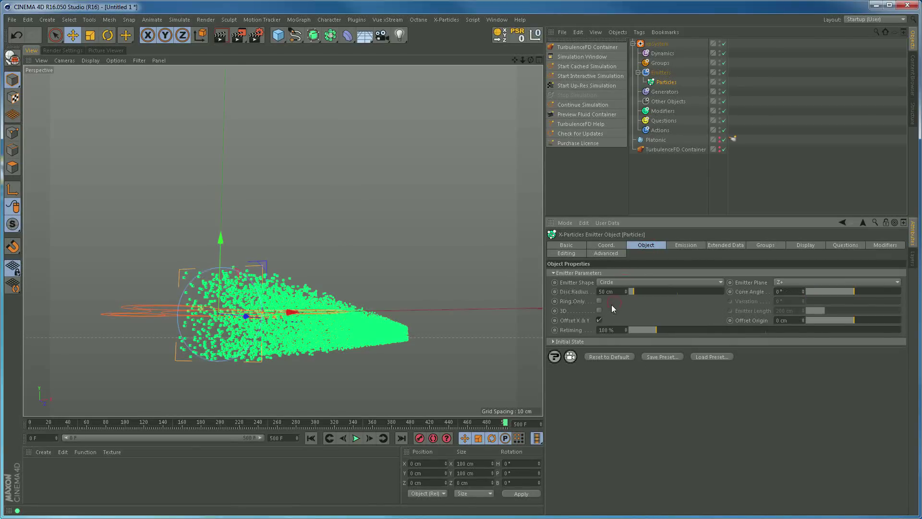
pyautogui.click(786, 286)
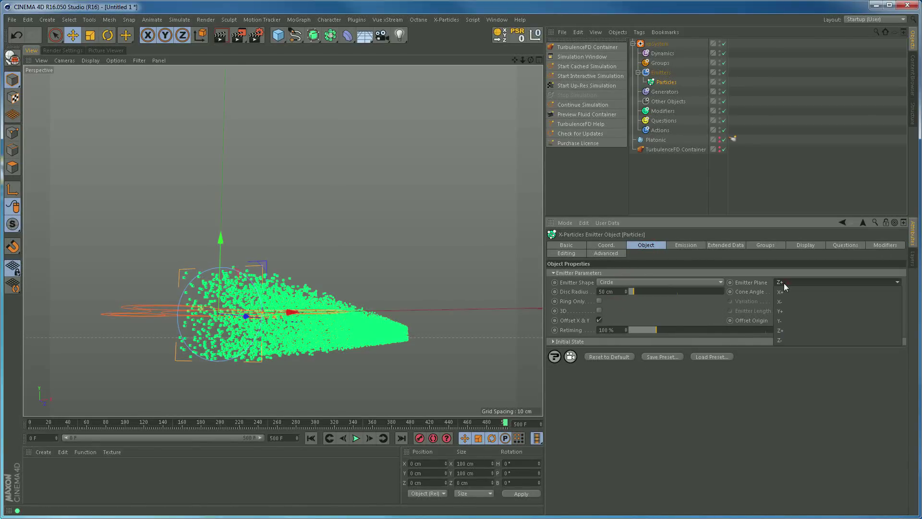
pyautogui.click(783, 311)
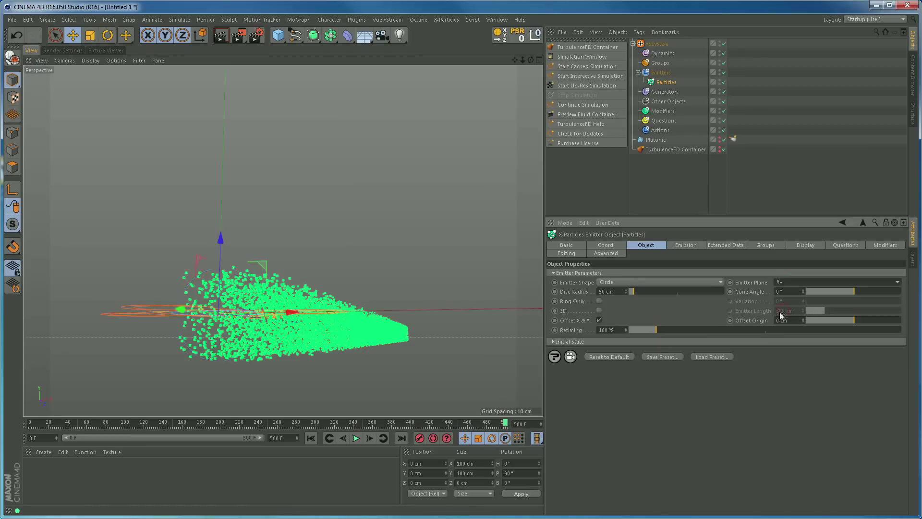
# Set the emitter's Editor Display to Dots and play the animation from the start to preview the particle emission.
pyautogui.click(801, 244)
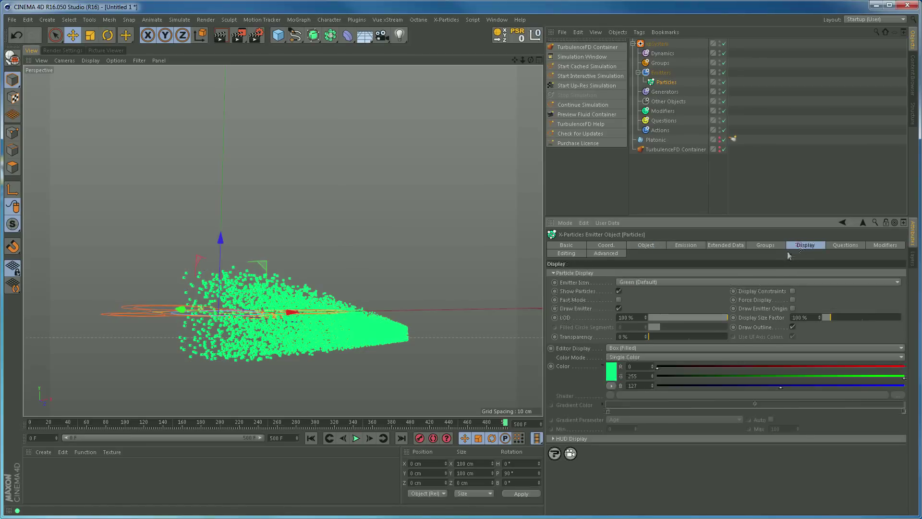
pyautogui.click(621, 349)
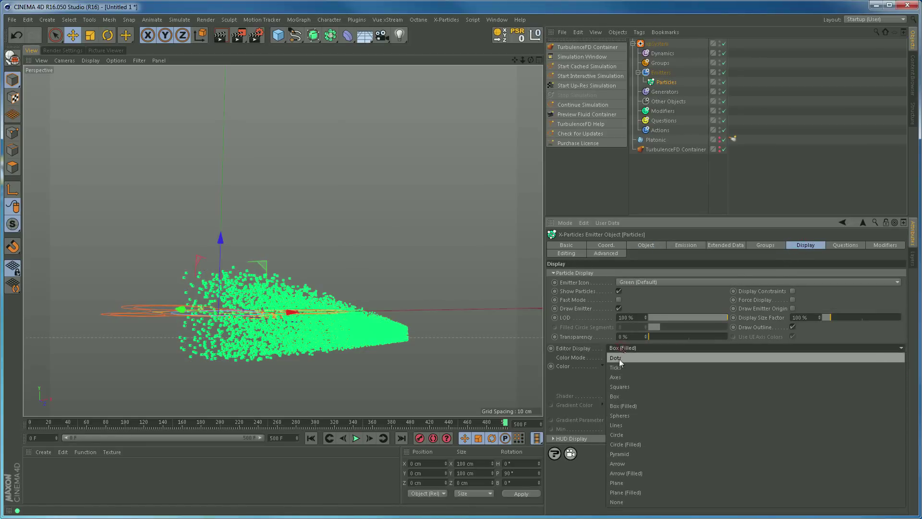
pyautogui.click(622, 361)
pyautogui.click(311, 438)
pyautogui.click(356, 438)
pyautogui.click(356, 438)
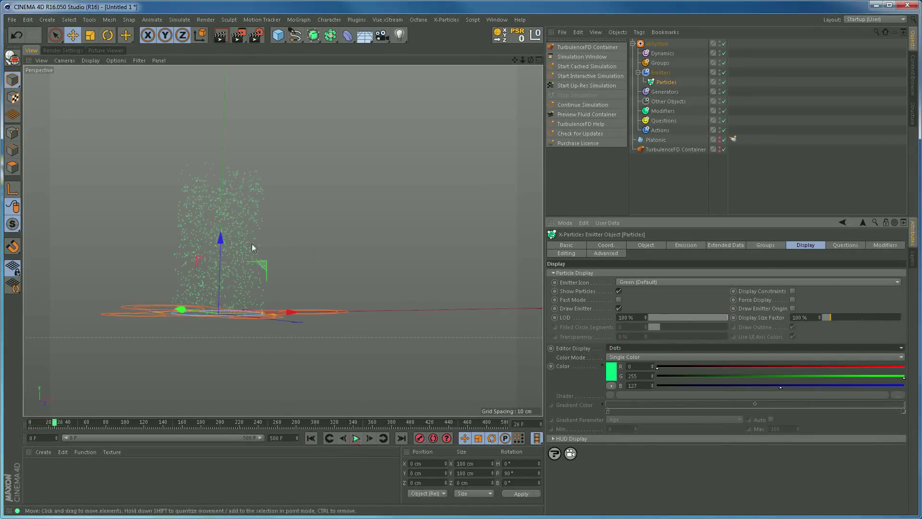
pyautogui.scroll(3, 307, 296)
pyautogui.keyDown('alt'); pyautogui.moveTo(307, 302); pyautogui.dragTo(296, 345); pyautogui.keyUp('alt')
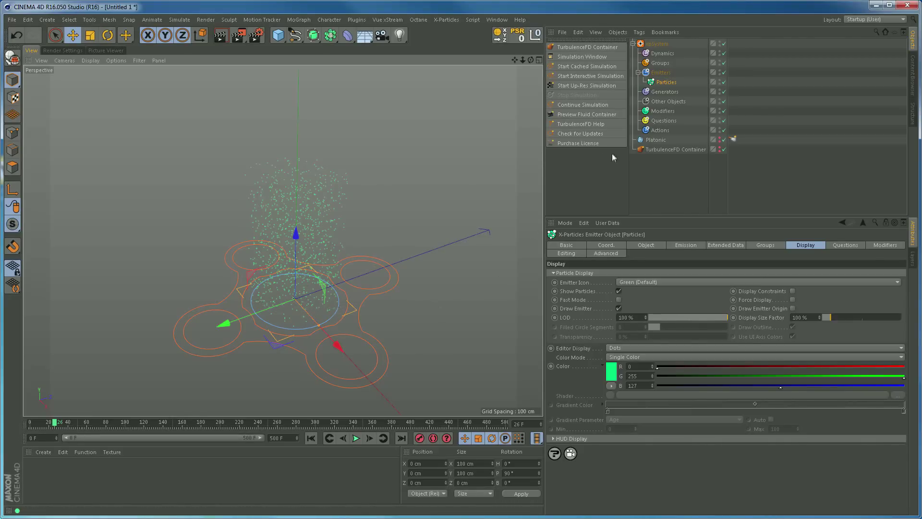
# Show the Platonic in the viewport again and reduce the Particles emitter's Disc Radius to 3 cm to fit within it.
pyautogui.click(657, 140)
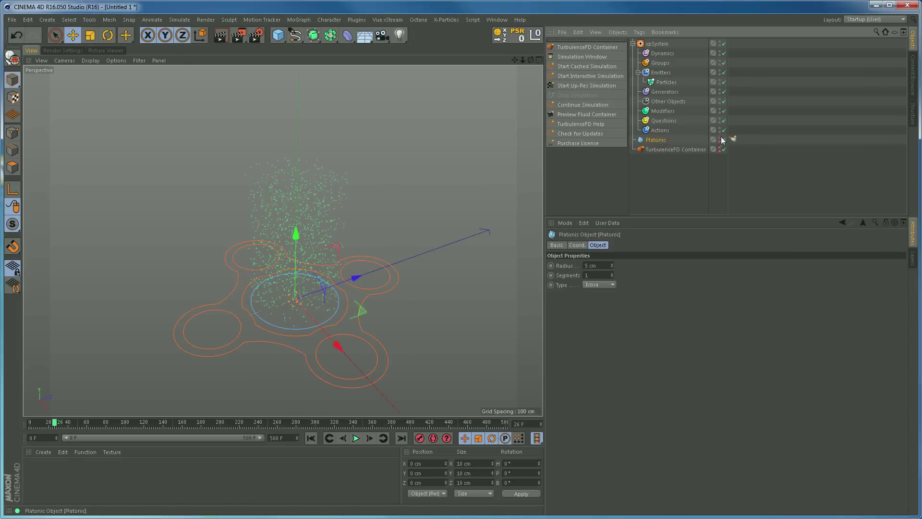
pyautogui.keyDown('alt'); pyautogui.moveTo(294, 295); pyautogui.dragTo(518, 276, button='right'); pyautogui.keyUp('alt')
pyautogui.click(666, 82)
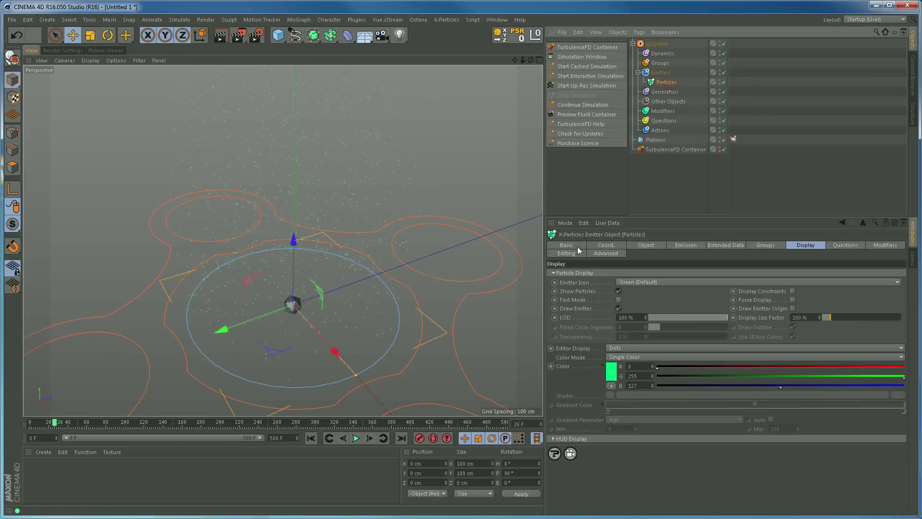
pyautogui.click(642, 245)
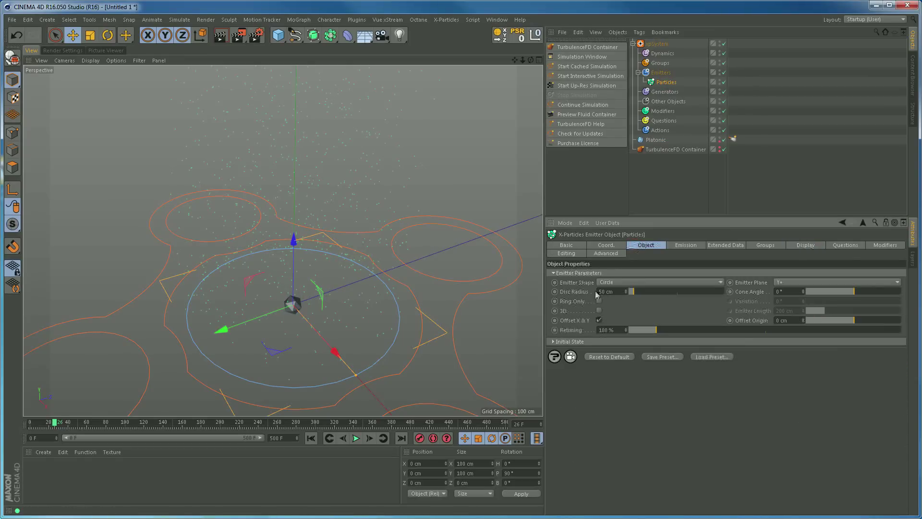
pyautogui.moveTo(627, 295); pyautogui.dragTo(622, 314)
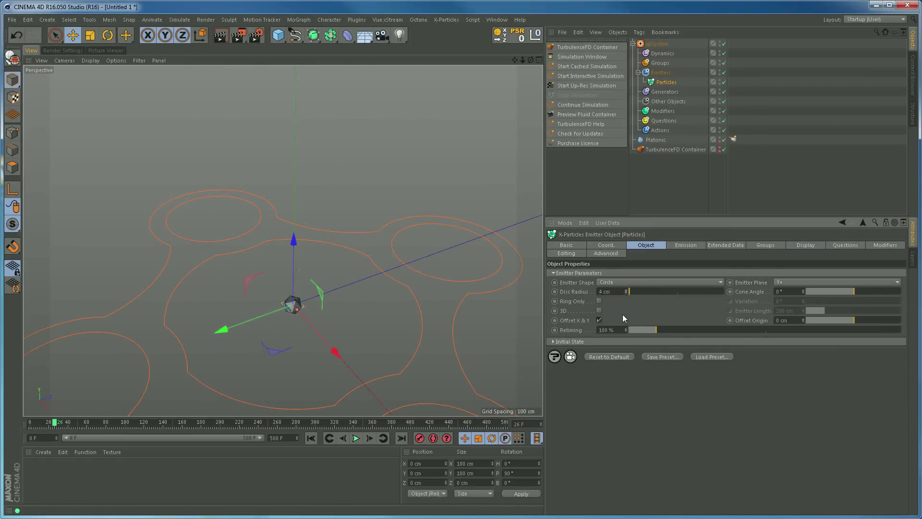
pyautogui.click(607, 292)
pyautogui.write('3')
pyautogui.press('Return')
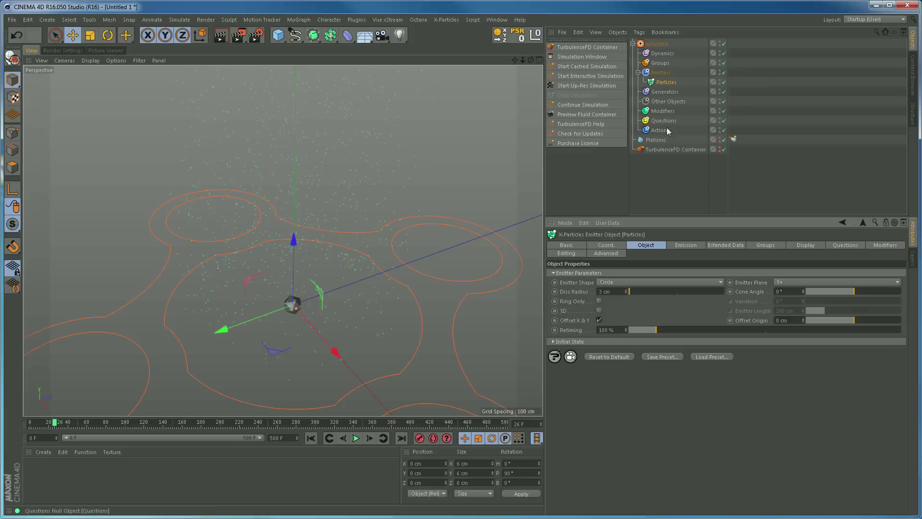
# Hide the Platonic in the viewport and play the animation from the start to preview the particles rising from the circular emitter.
pyautogui.click(720, 139)
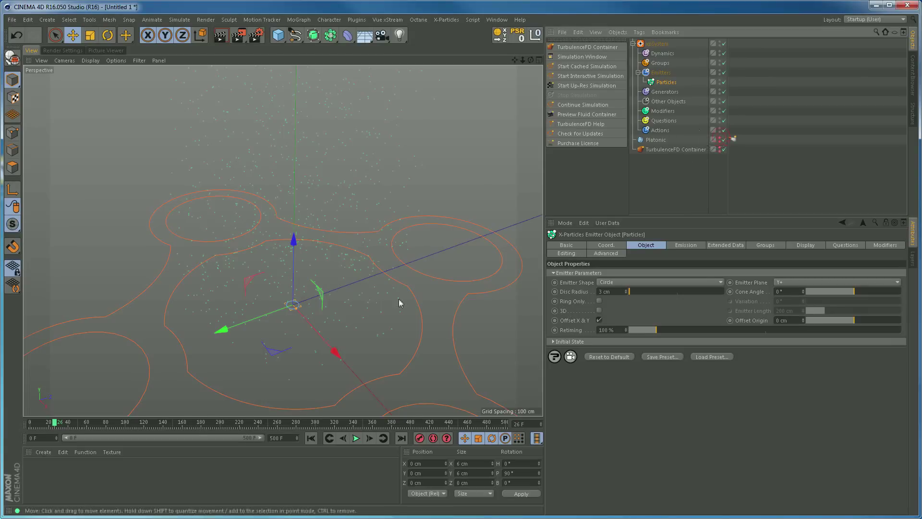
pyautogui.scroll(4, 354, 311)
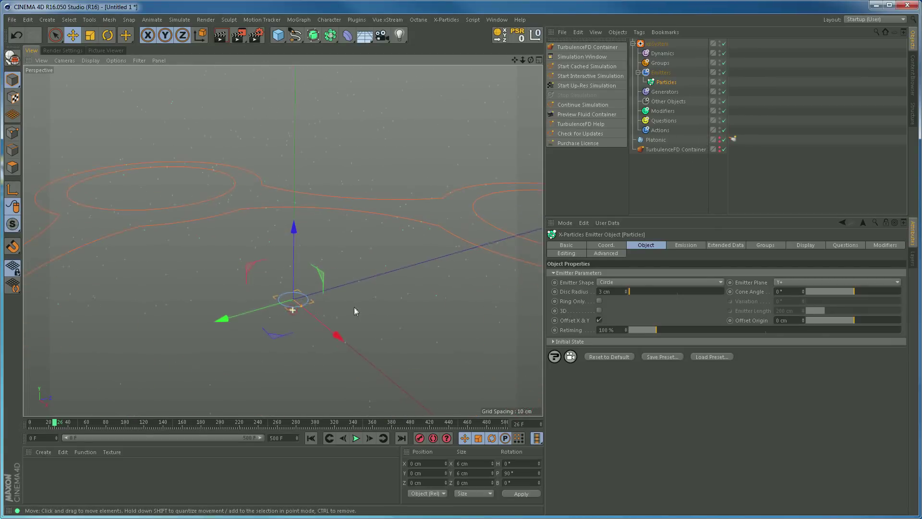
pyautogui.click(681, 246)
pyautogui.click(312, 438)
pyautogui.click(355, 438)
pyautogui.click(355, 438)
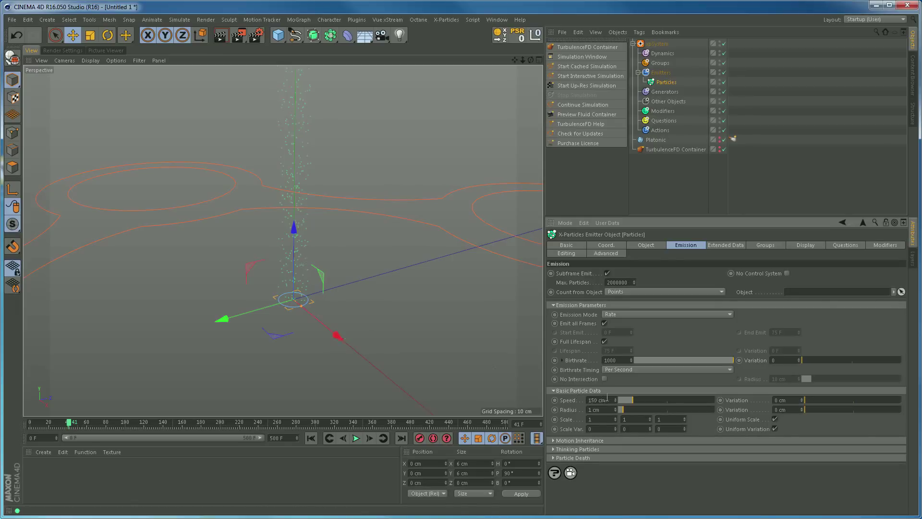
# Set the Particles emitter's Speed to 0 cm and Birthrate to 10000, and play the animation from the start to check the emission.
pyautogui.moveTo(608, 400); pyautogui.dragTo(575, 408)
pyautogui.write('0')
pyautogui.press('Return')
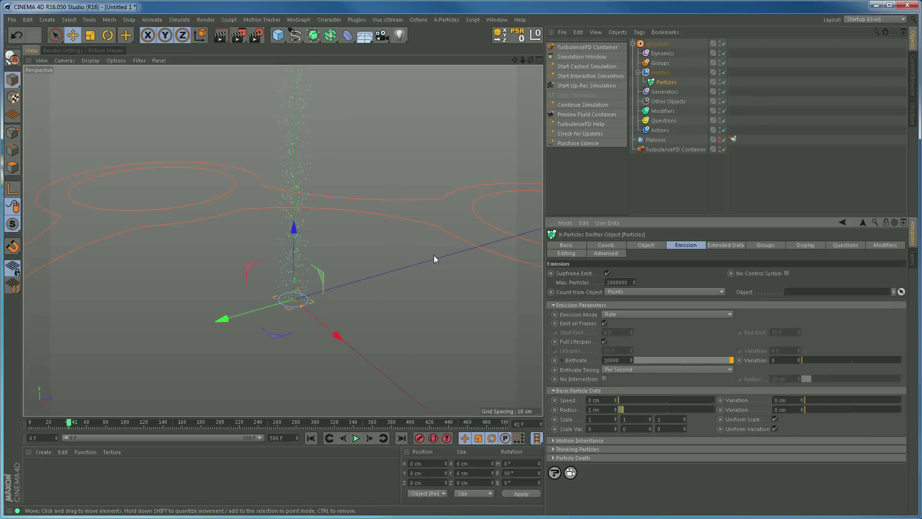
pyautogui.click(312, 437)
pyautogui.click(356, 438)
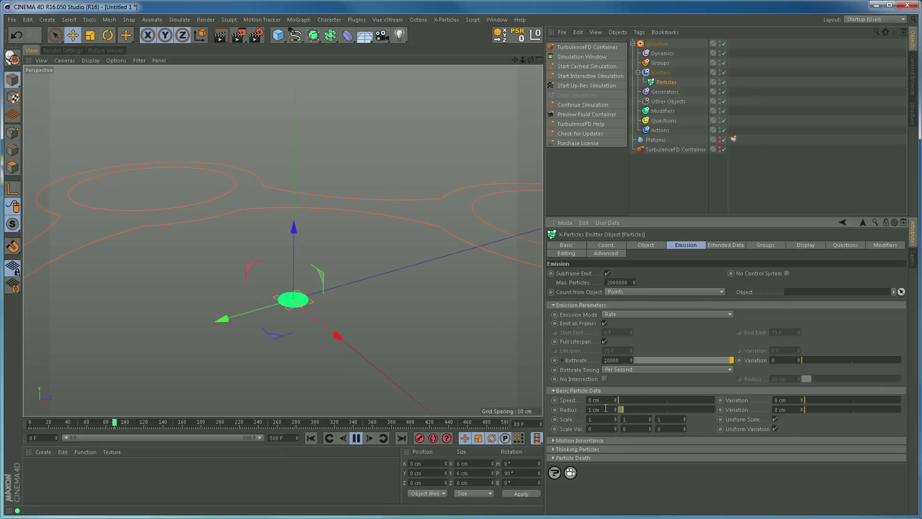
pyautogui.keyDown('alt'); pyautogui.moveTo(303, 321); pyautogui.dragTo(345, 345); pyautogui.keyUp('alt')
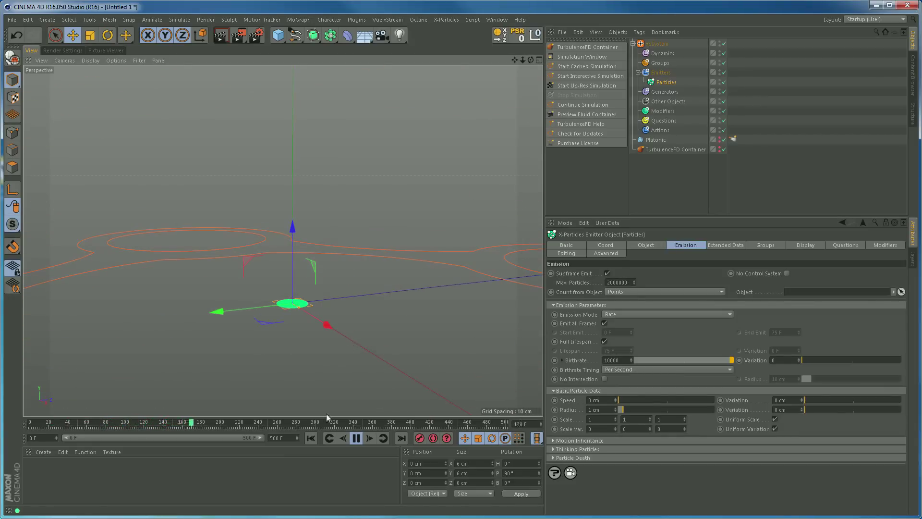
pyautogui.click(356, 438)
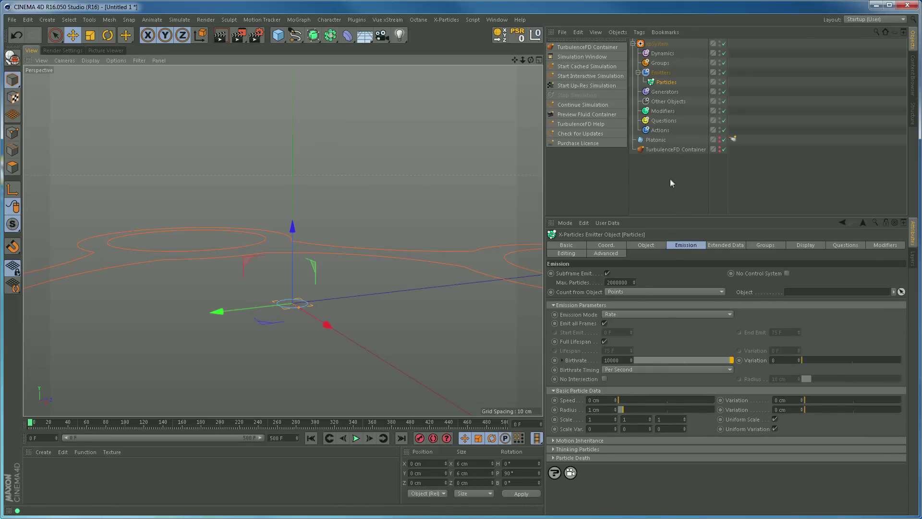
# Set the TurbulenceFD Container's Particle Velocity Scale to 100 % and play the animation to inspect how the fluid carries the particles.
pyautogui.click(667, 149)
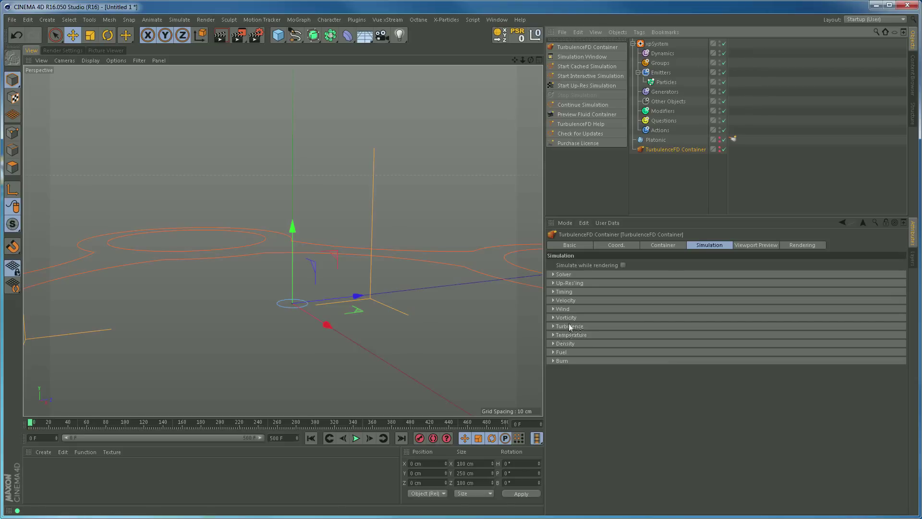
pyautogui.click(554, 300)
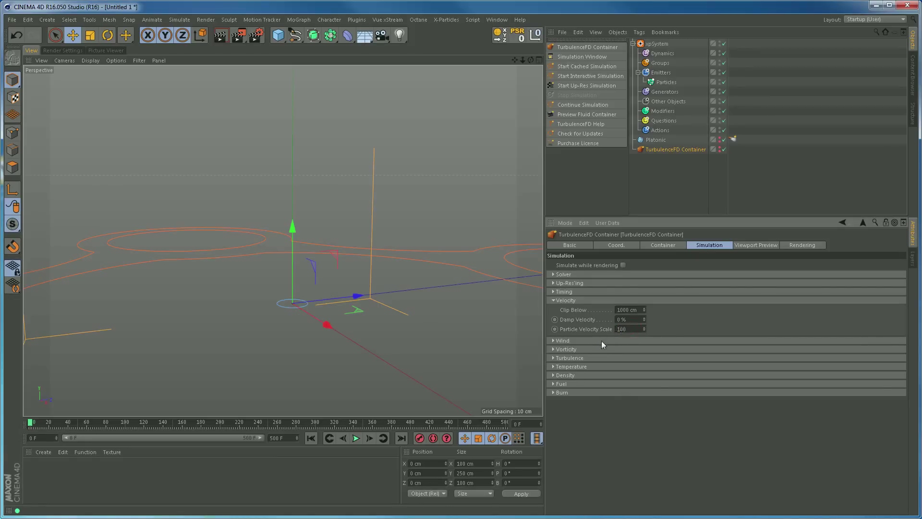
pyautogui.keyDown('alt'); pyautogui.moveTo(312, 307); pyautogui.dragTo(287, 309); pyautogui.keyUp('alt')
pyautogui.click(356, 438)
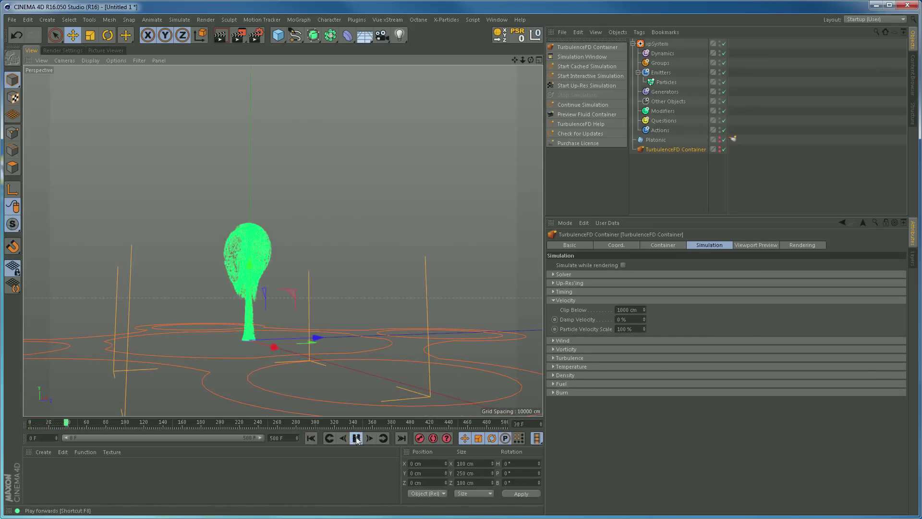
pyautogui.keyDown('alt'); pyautogui.moveTo(281, 212); pyautogui.dragTo(283, 335); pyautogui.keyUp('alt')
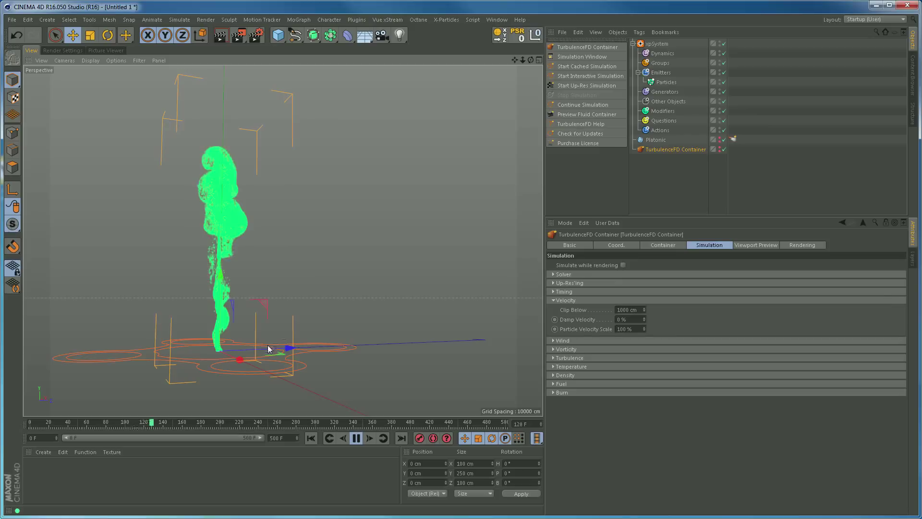
pyautogui.click(355, 438)
pyautogui.keyDown('alt'); pyautogui.moveTo(250, 312); pyautogui.dragTo(93, 241); pyautogui.keyUp('alt')
pyautogui.scroll(6, 236, 224)
pyautogui.keyDown('alt'); pyautogui.moveTo(271, 224); pyautogui.dragTo(310, 260); pyautogui.keyUp('alt')
pyautogui.scroll(-6, 221, 263)
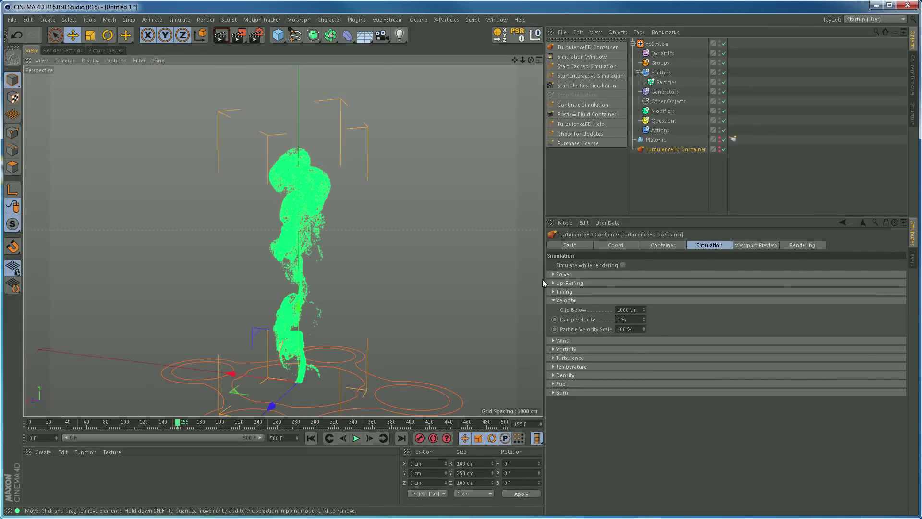
# Show the TurbulenceFD Container in the viewport and set the Particles emitter's display color to magenta (R 246, G 0, B 255).
pyautogui.click(719, 149)
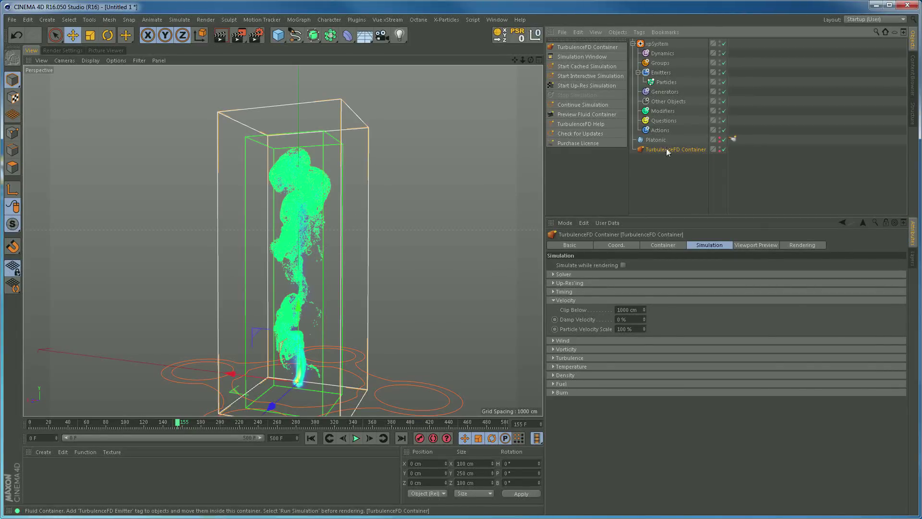
pyautogui.click(669, 82)
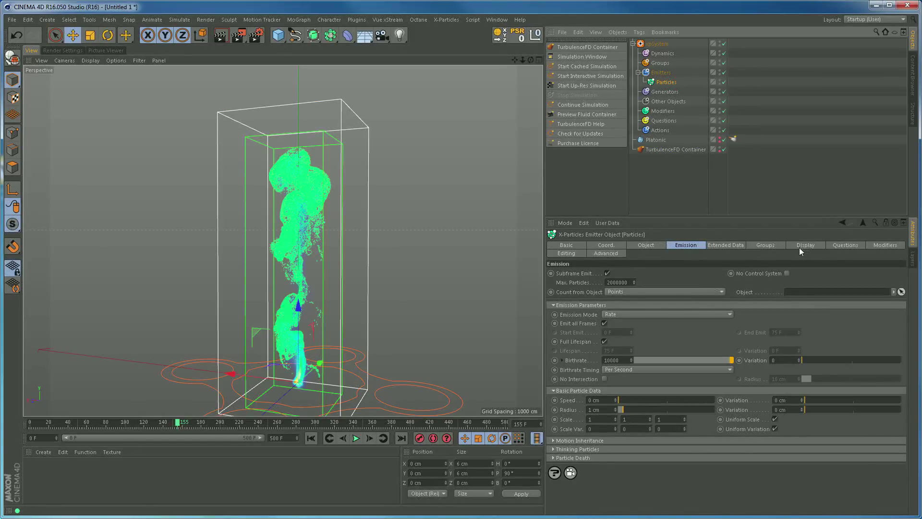
pyautogui.click(805, 245)
pyautogui.click(613, 369)
pyautogui.click(659, 332)
pyautogui.click(593, 414)
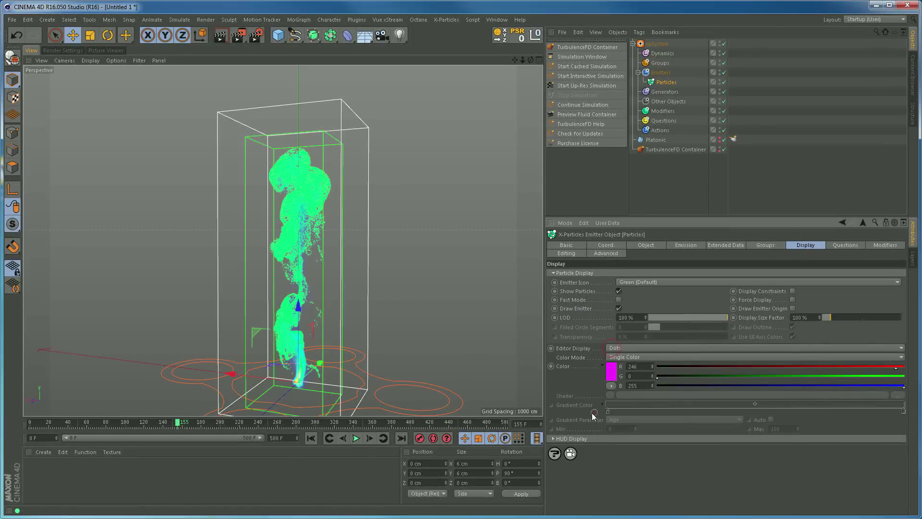
# Play the animation from the start to compare the particles with the fluid and hide the TurbulenceFD Container in the viewport.
pyautogui.click(311, 438)
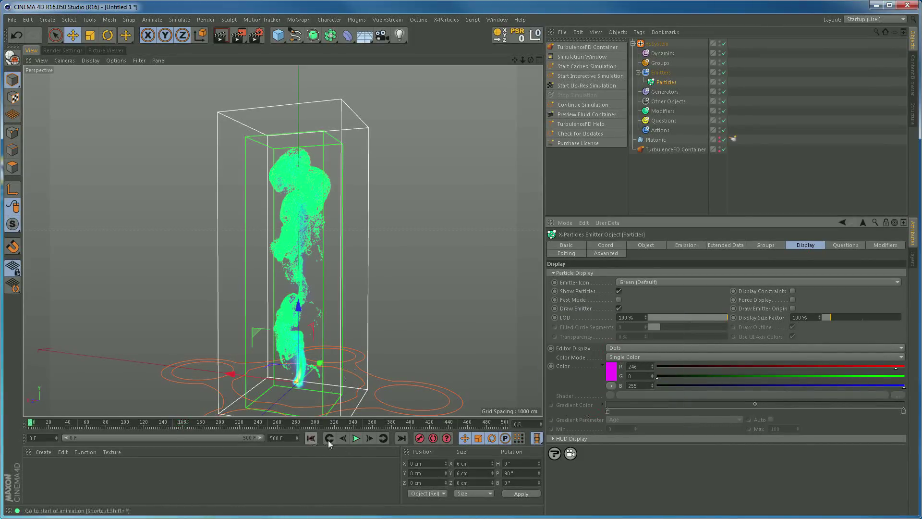
pyautogui.click(357, 438)
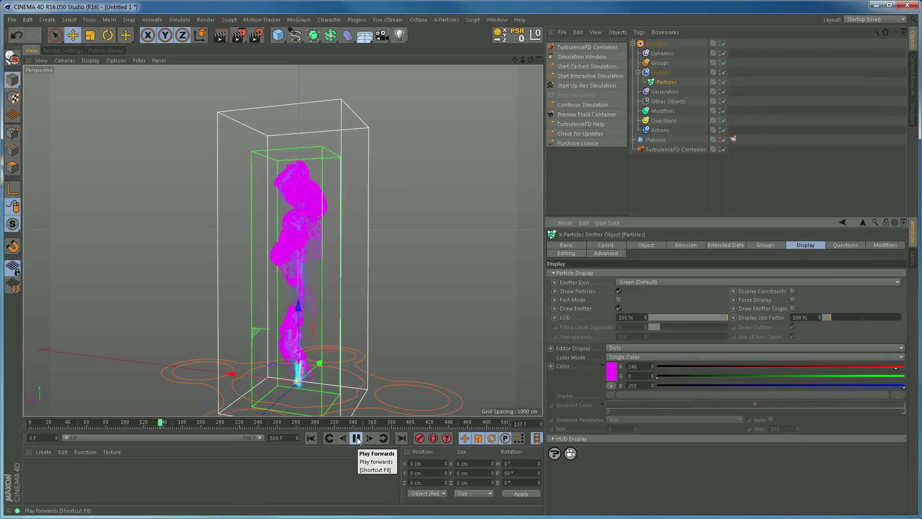
pyautogui.click(356, 438)
pyautogui.keyDown('alt'); pyautogui.moveTo(312, 271); pyautogui.dragTo(332, 269); pyautogui.keyUp('alt')
pyautogui.click(720, 147)
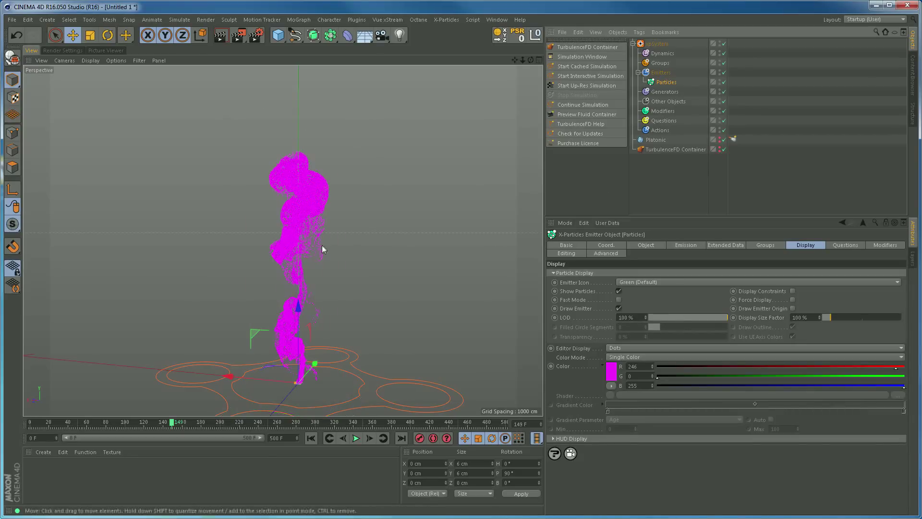
pyautogui.keyDown('alt'); pyautogui.moveTo(340, 345); pyautogui.dragTo(342, 318); pyautogui.keyUp('alt')
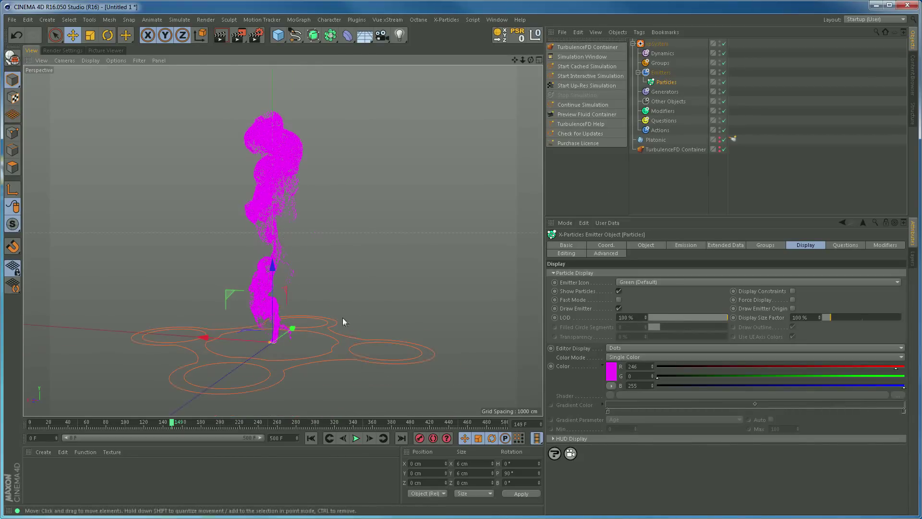
# Change the Particles emitter's display color to white (R 255, G 255, B 255) and preview the animation from the start.
pyautogui.click(311, 437)
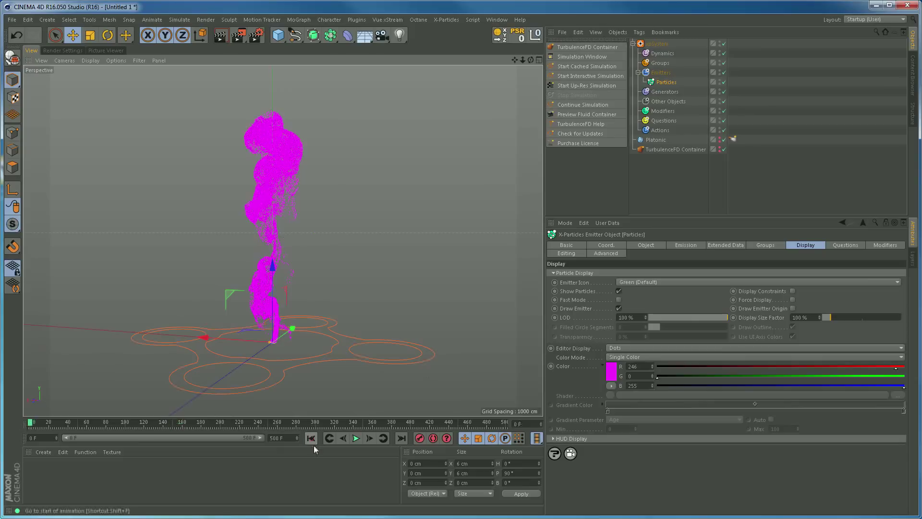
pyautogui.click(611, 374)
pyautogui.moveTo(580, 356); pyautogui.dragTo(550, 332)
pyautogui.click(592, 415)
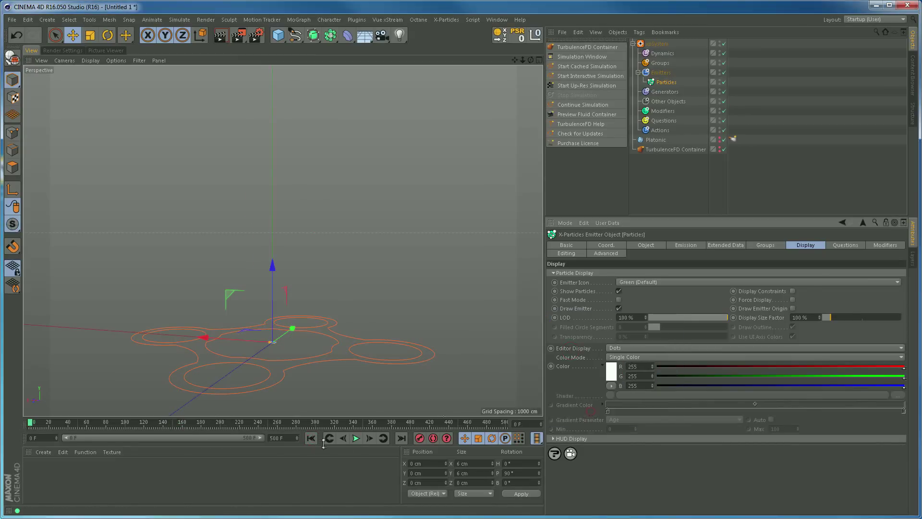
pyautogui.click(355, 438)
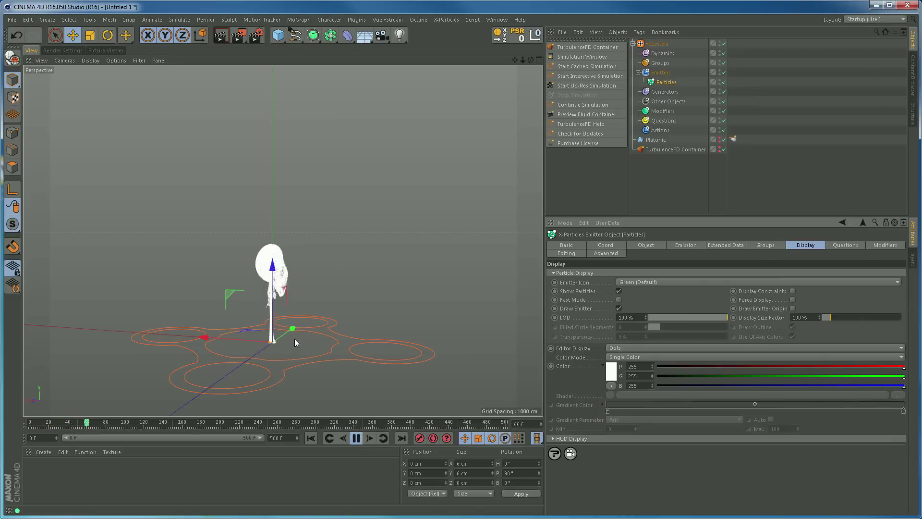
pyautogui.click(355, 438)
pyautogui.click(311, 437)
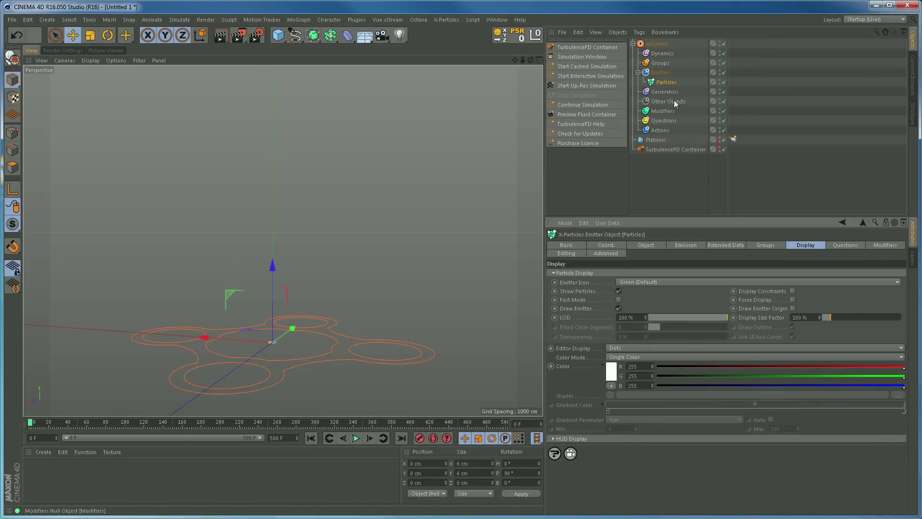
# Turn off Emit all Frames so the emission runs from frame 0 to 75, and preview the animation.
pyautogui.click(678, 246)
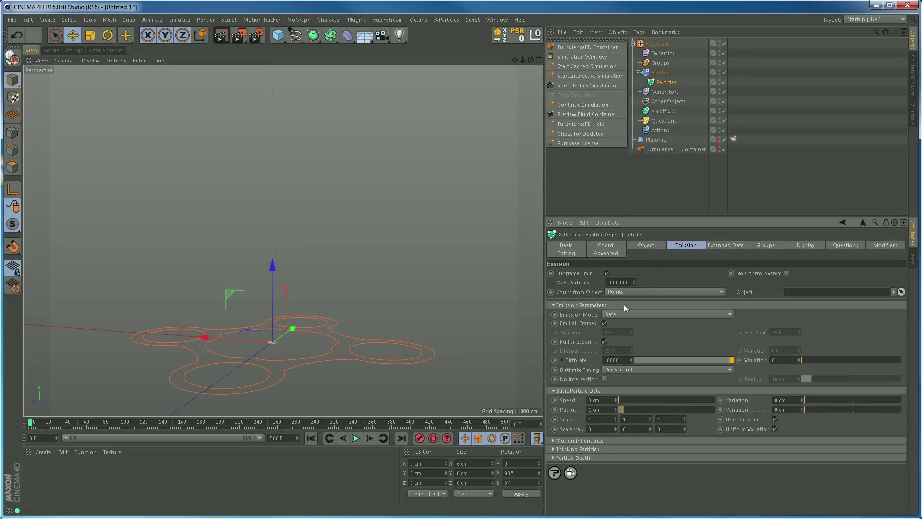
pyautogui.click(605, 323)
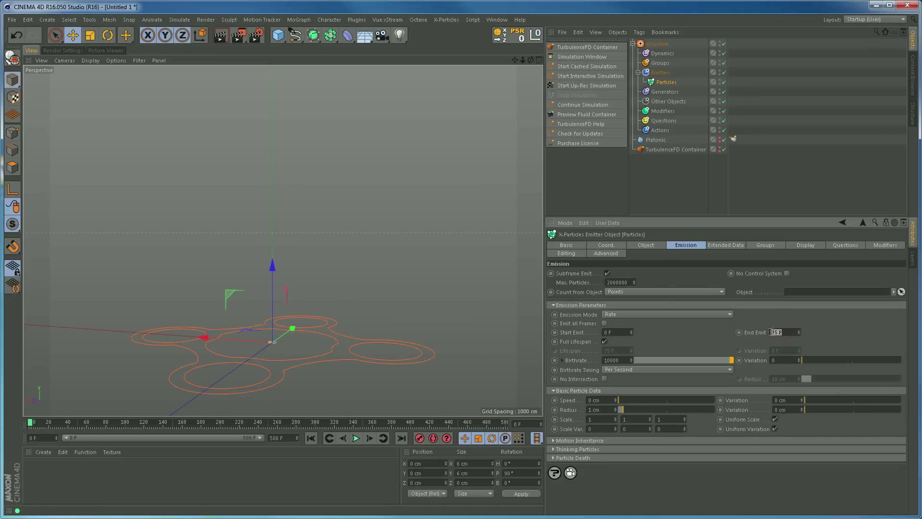
pyautogui.click(356, 438)
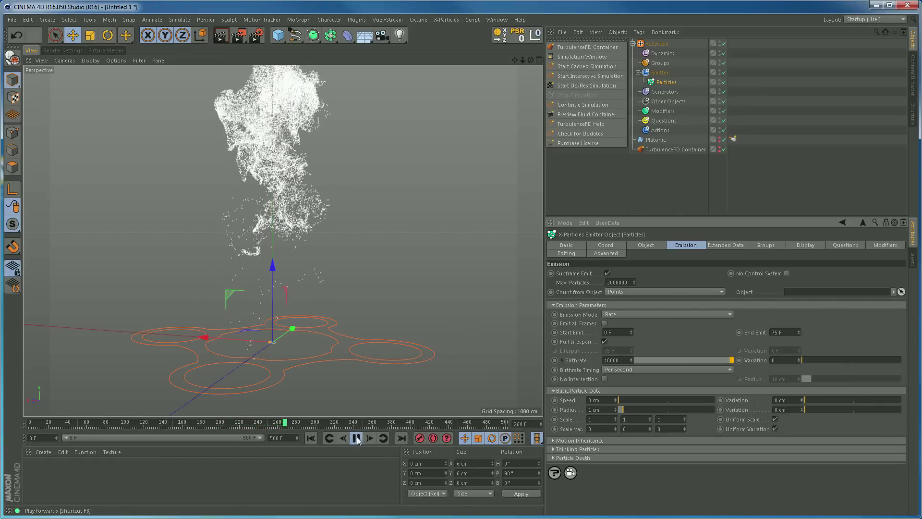
pyautogui.click(358, 439)
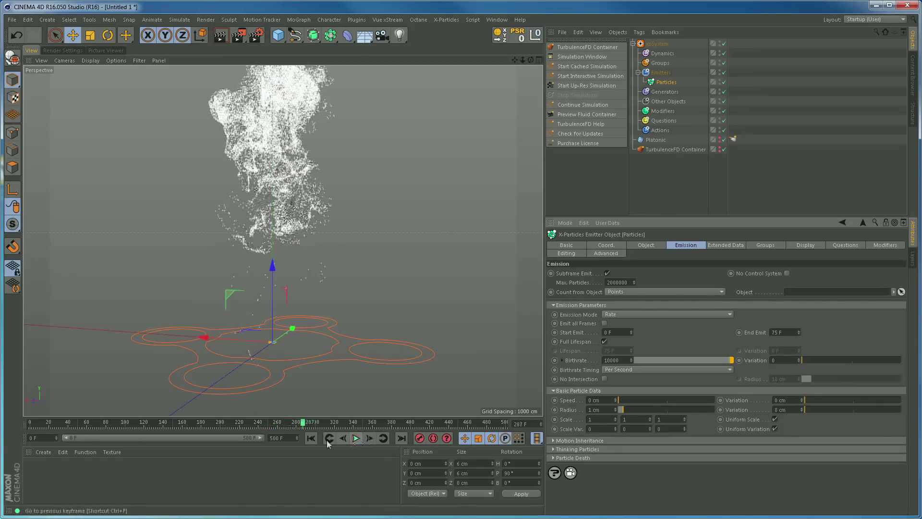
pyautogui.click(311, 439)
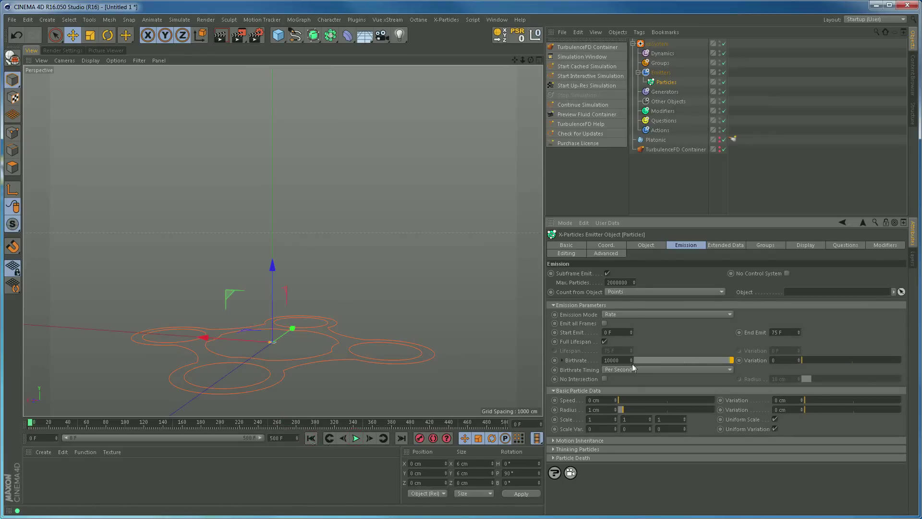
# Turn off Full Lifespan, set the Lifespan to 350 F with a Variation of 50 F, and preview the animation from the start.
pyautogui.click(605, 341)
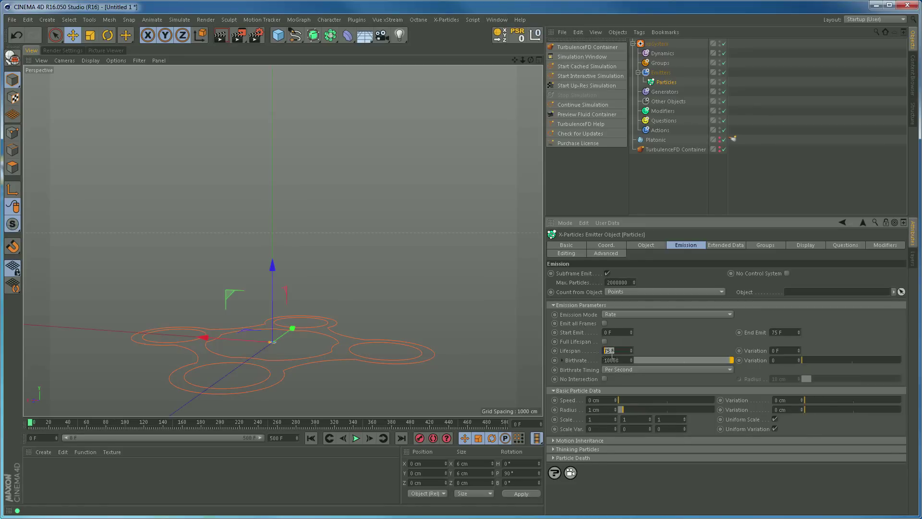
pyautogui.write('350')
pyautogui.click(311, 437)
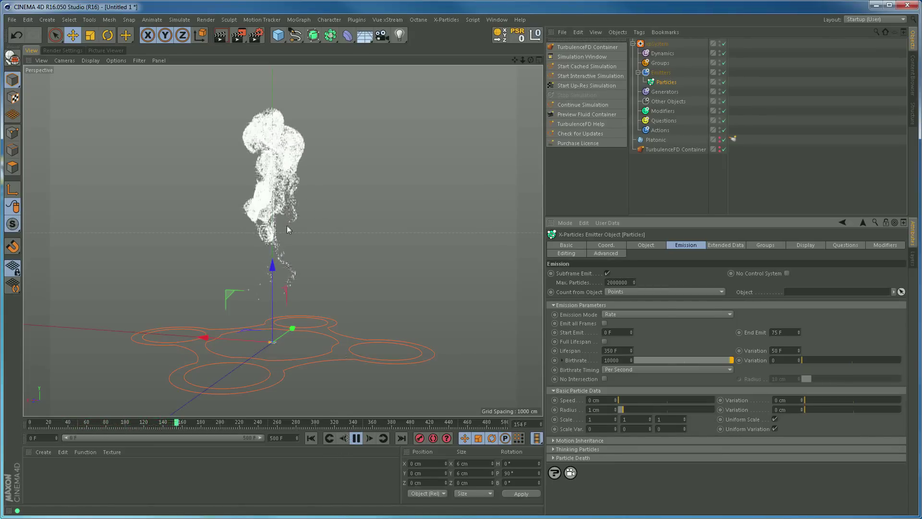
pyautogui.press('F8')
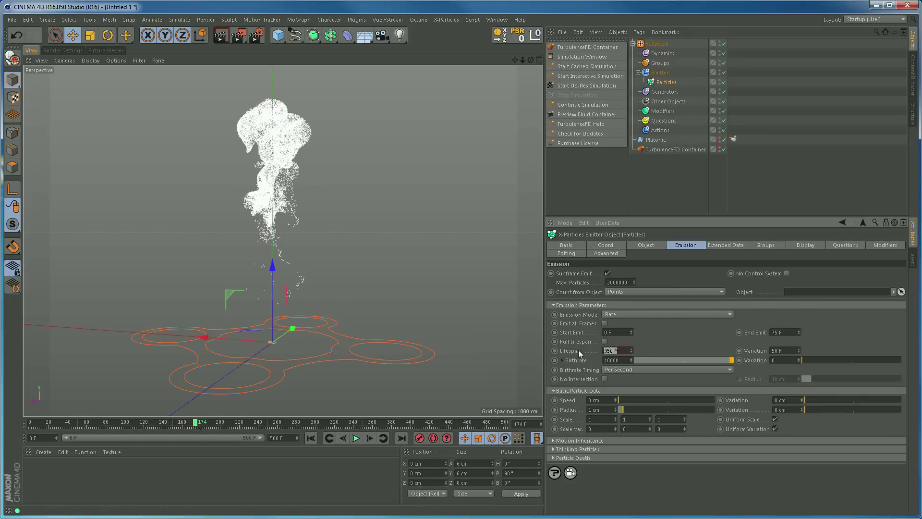
# Set the particle Lifespan to 150 F and replay the animation from the start to check how the particles die out.
pyautogui.write('15')
pyautogui.click(311, 437)
pyautogui.click(356, 438)
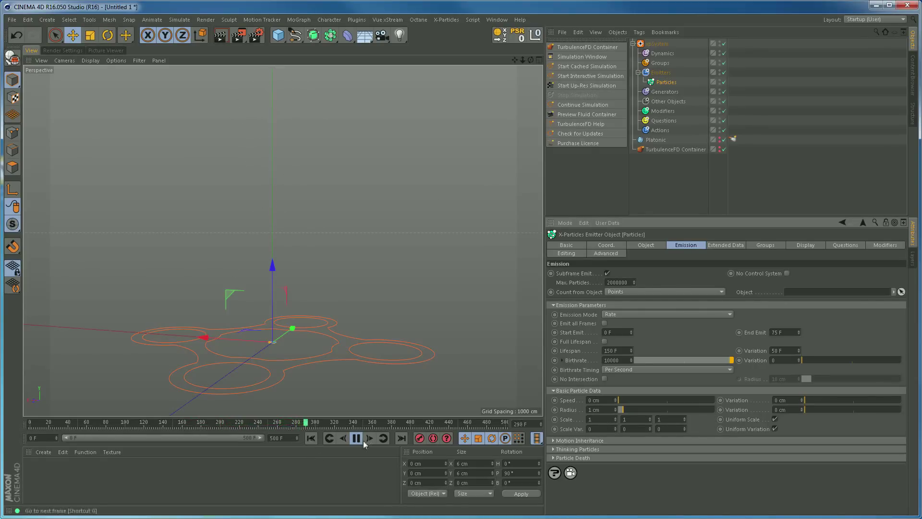
pyautogui.click(356, 438)
pyautogui.click(311, 438)
pyautogui.click(356, 438)
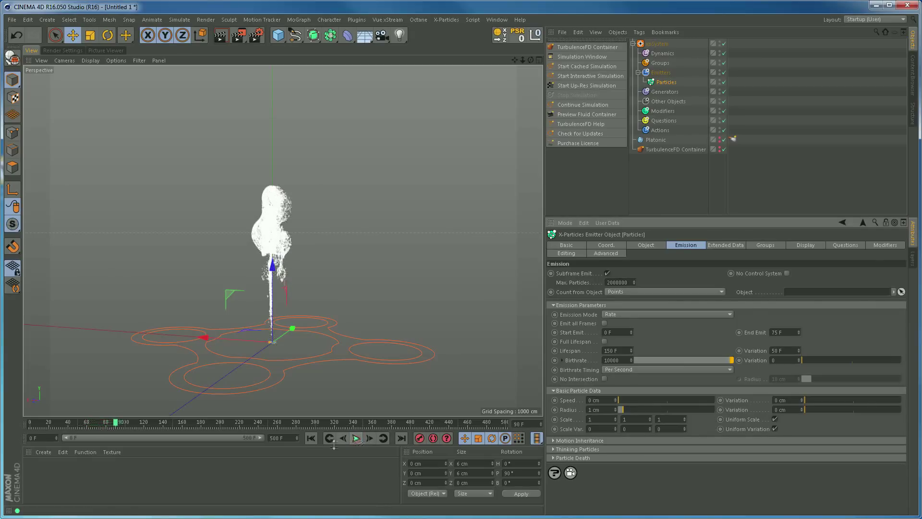
pyautogui.click(311, 439)
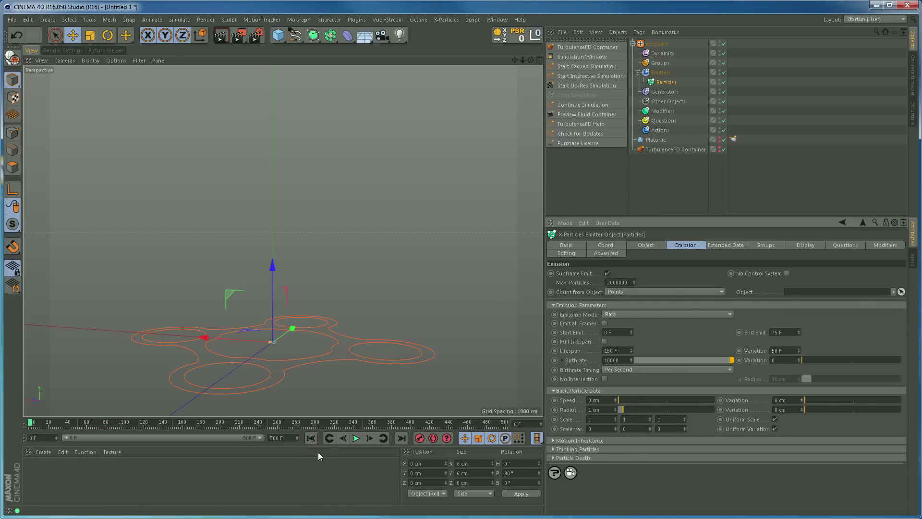
pyautogui.click(357, 439)
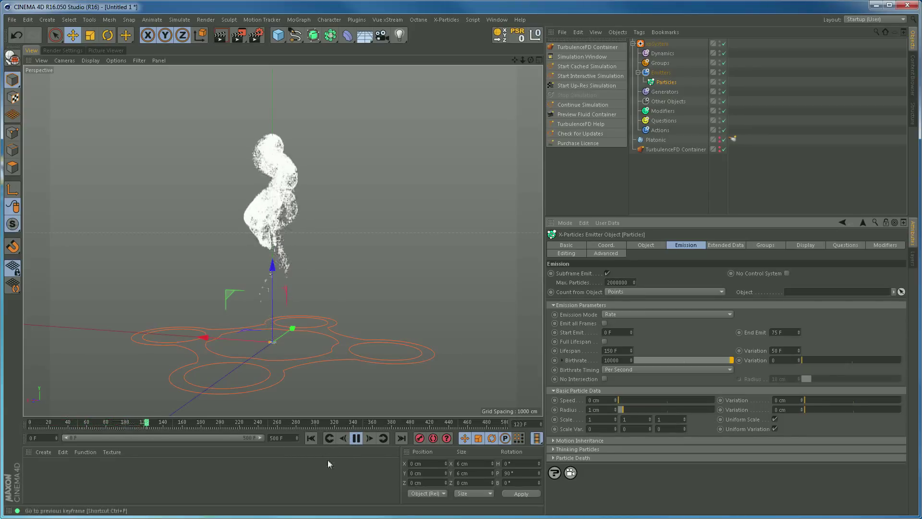
# Stop playback, return to frame 0 and add a Cache Object to the X-Particles system's Other Objects.
pyautogui.click(356, 438)
pyautogui.click(312, 438)
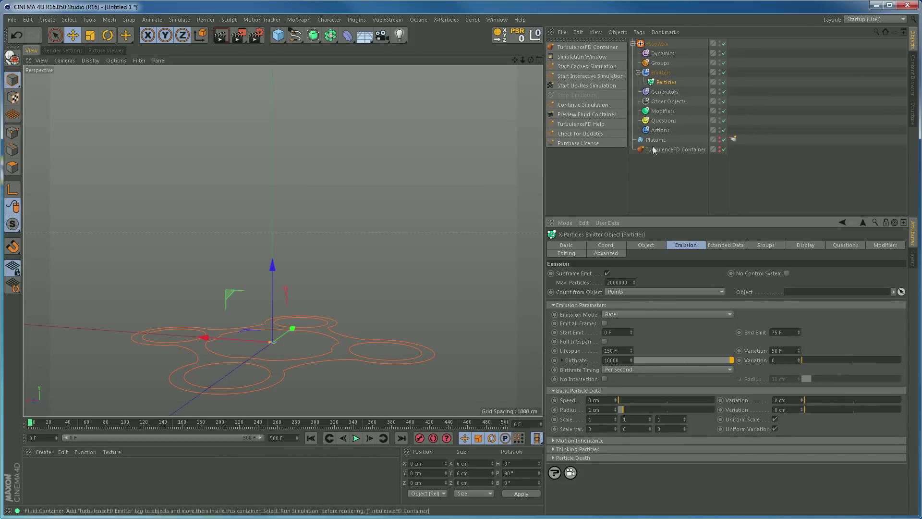
pyautogui.click(668, 102)
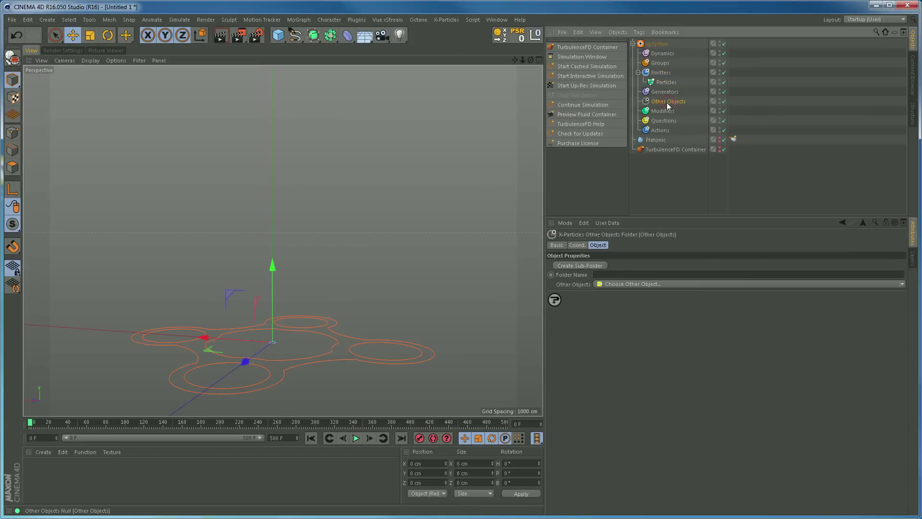
pyautogui.click(903, 284)
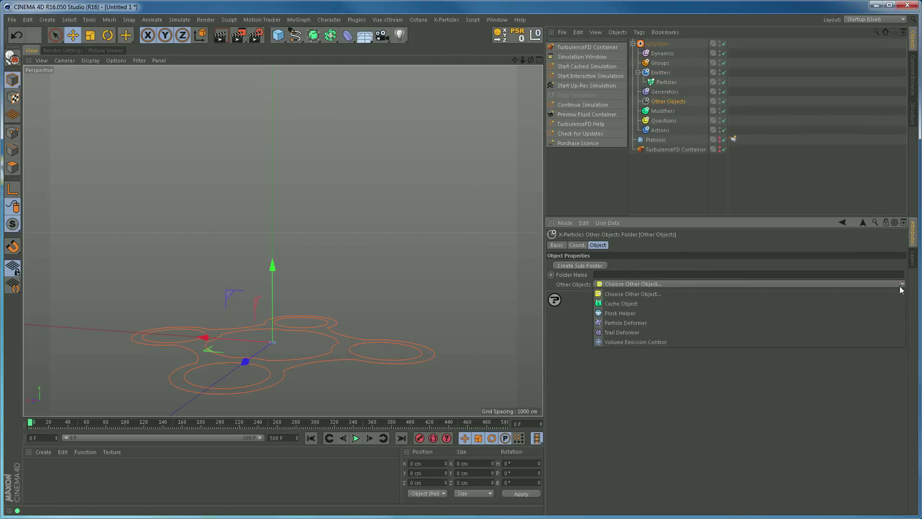
pyautogui.click(620, 304)
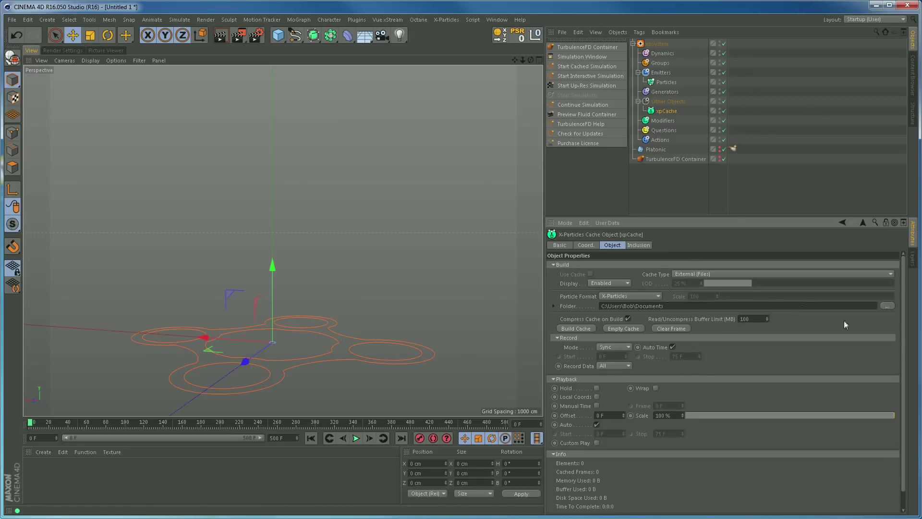
# Create a new folder Xparticles_cache inside D:\Tutorials and set it as the xpCache object's cache folder.
pyautogui.click(887, 306)
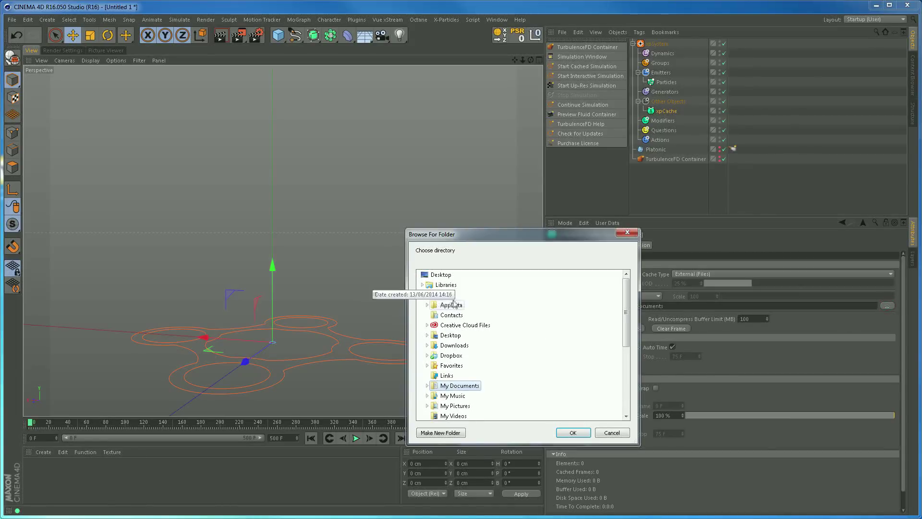
pyautogui.click(422, 294)
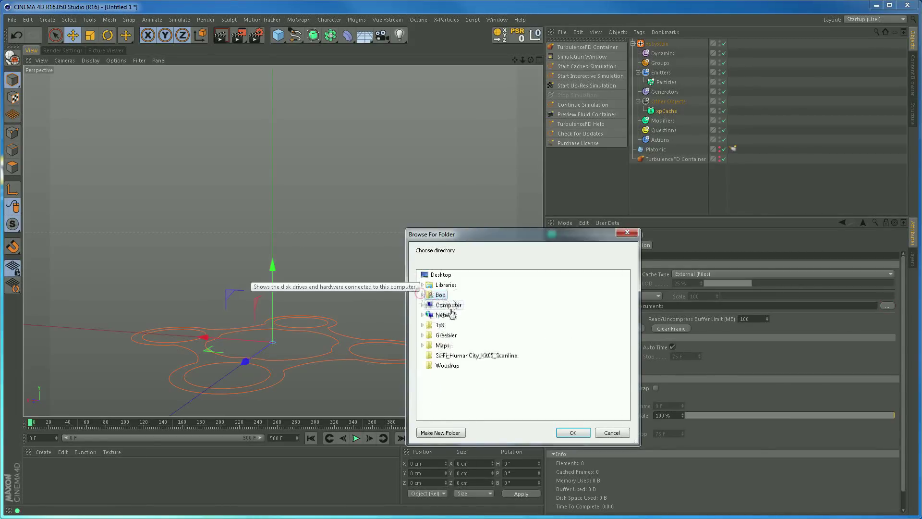
pyautogui.click(423, 305)
pyautogui.doubleClick(460, 325)
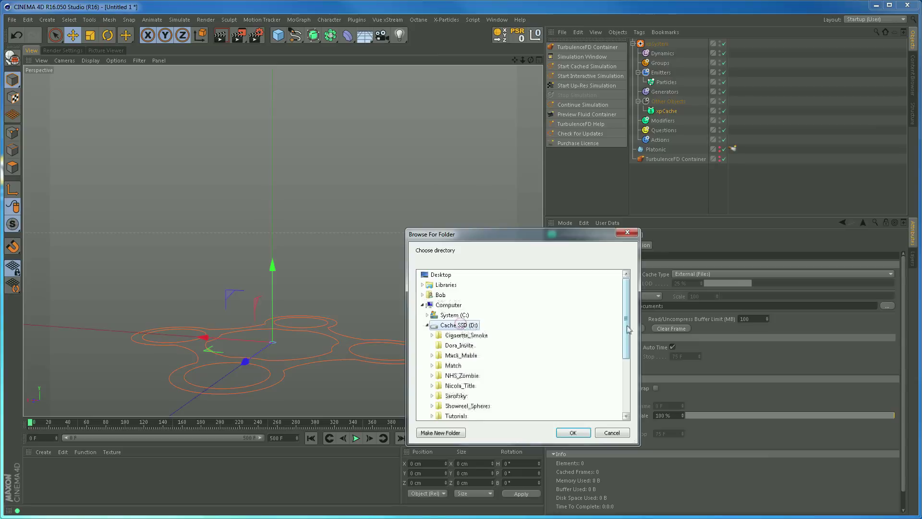
pyautogui.scroll(-2, 475, 336)
pyautogui.click(494, 377)
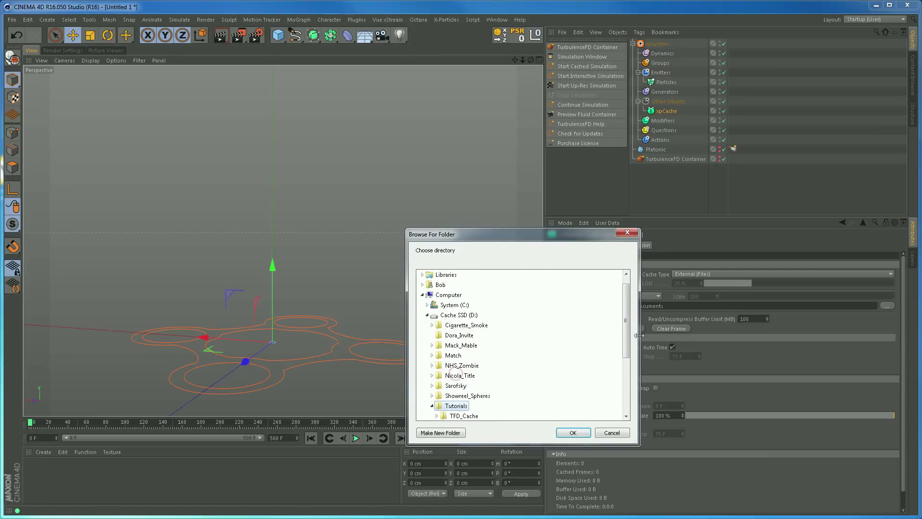
pyautogui.moveTo(626, 312); pyautogui.dragTo(625, 336)
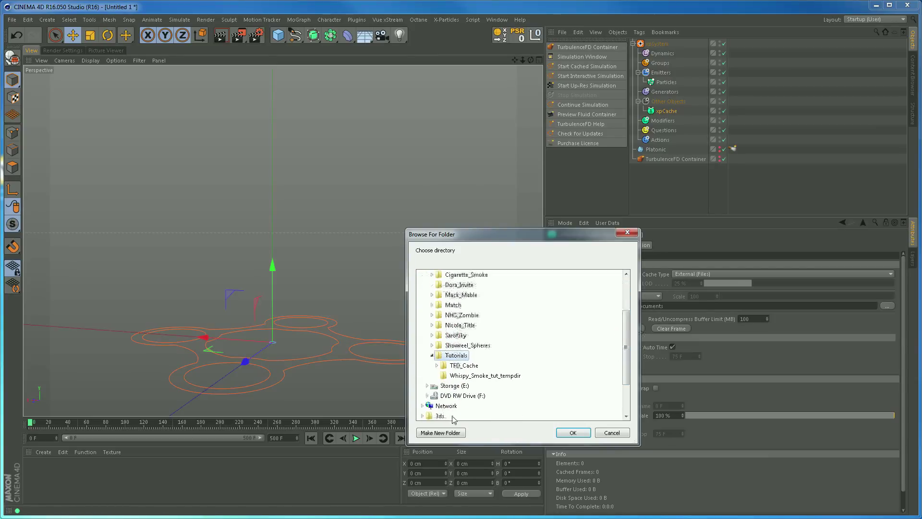
pyautogui.click(440, 433)
pyautogui.write('Xparticles')
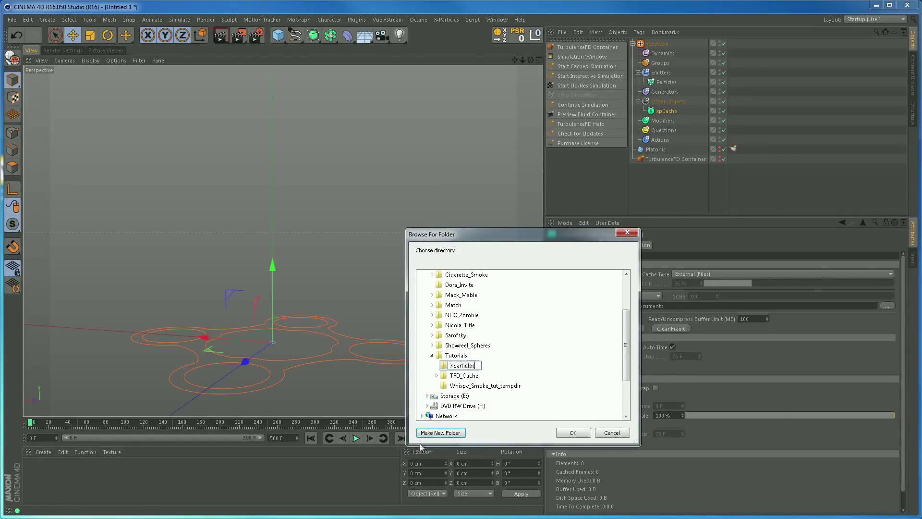
pyautogui.write('_cache')
pyautogui.press('Return')
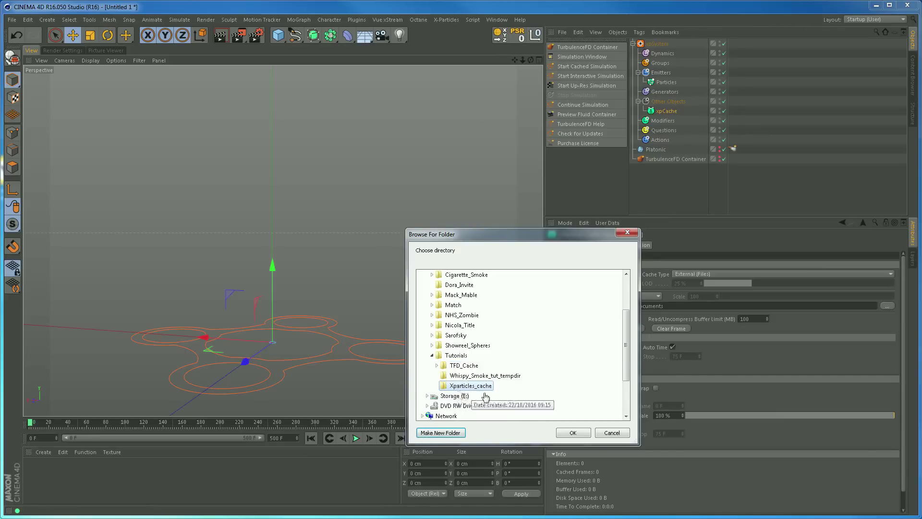
pyautogui.click(568, 433)
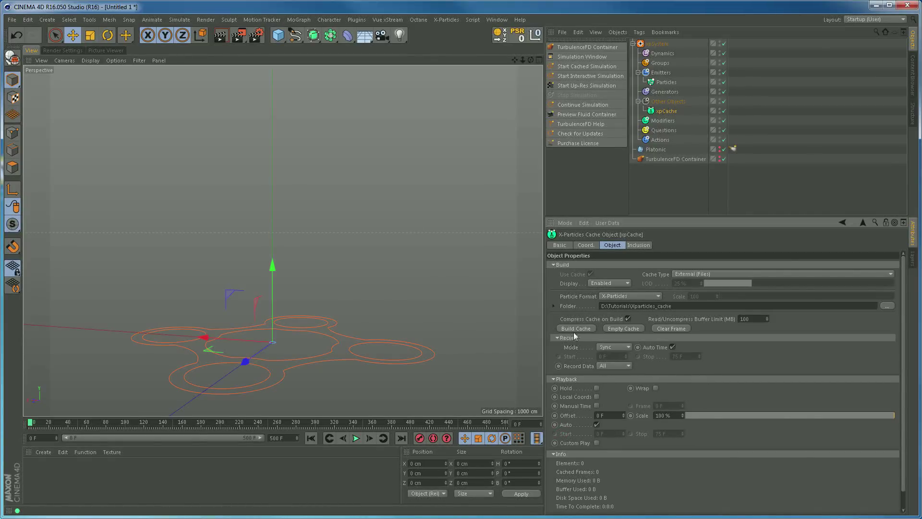
# Set the Particles emitter's Birthrate to 50000.
pyautogui.click(667, 82)
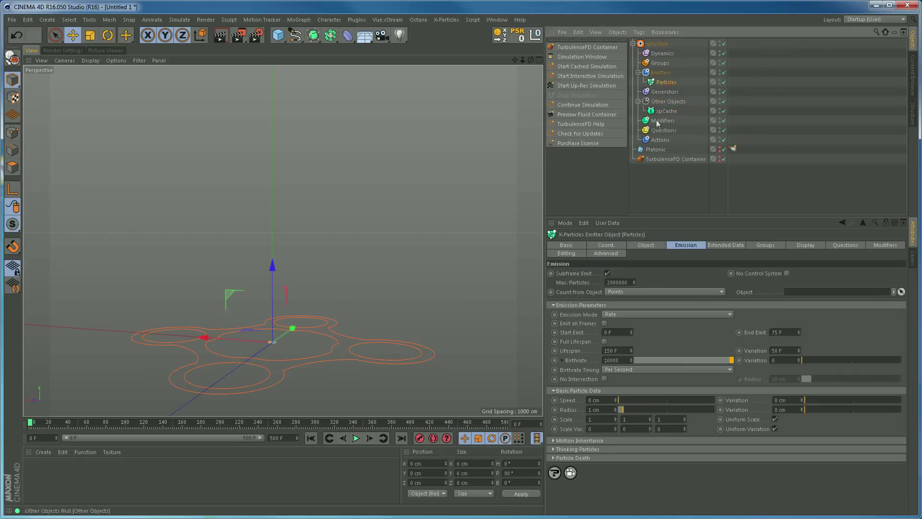
pyautogui.doubleClick(611, 360)
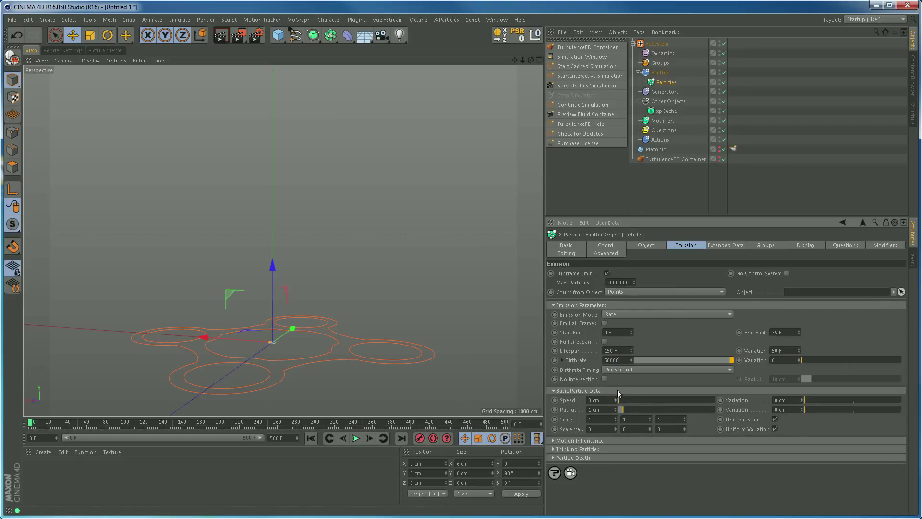
pyautogui.click(657, 345)
# Build the particle cache with the xpCache object and stop caching at about frame 344.
pyautogui.click(667, 111)
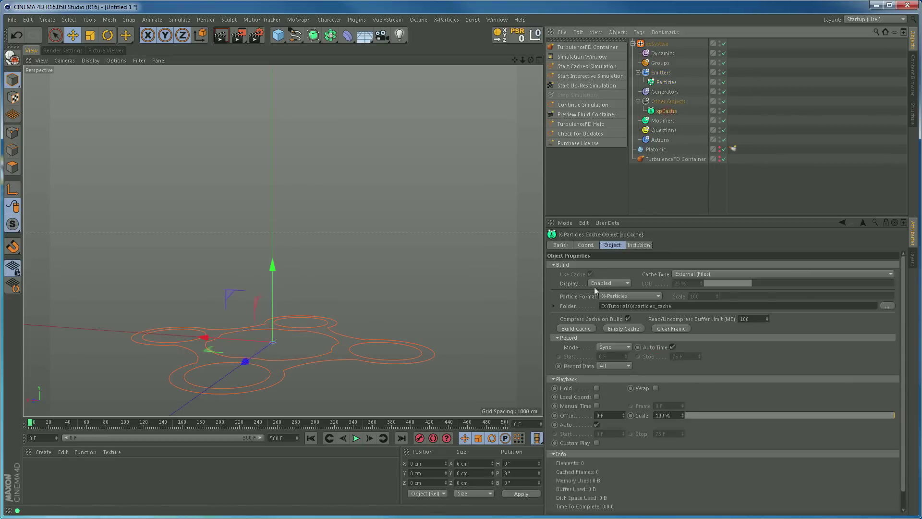
pyautogui.click(578, 329)
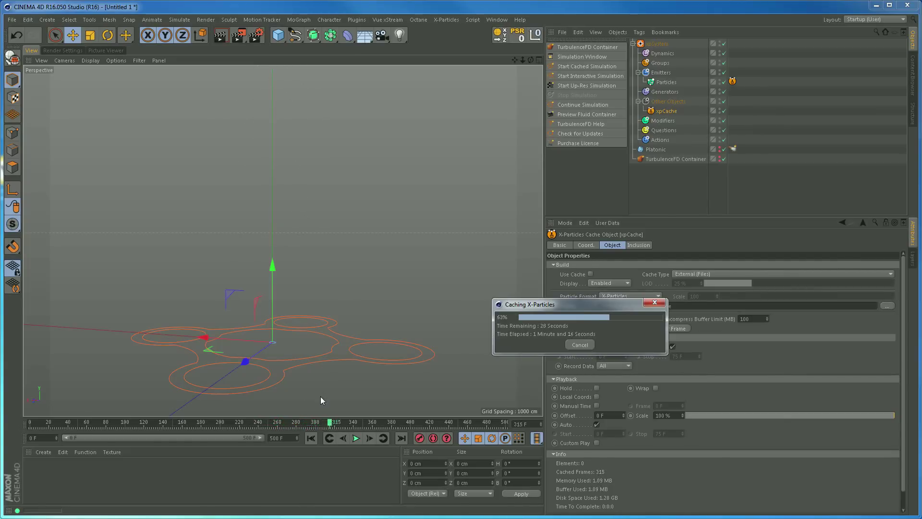
pyautogui.click(579, 344)
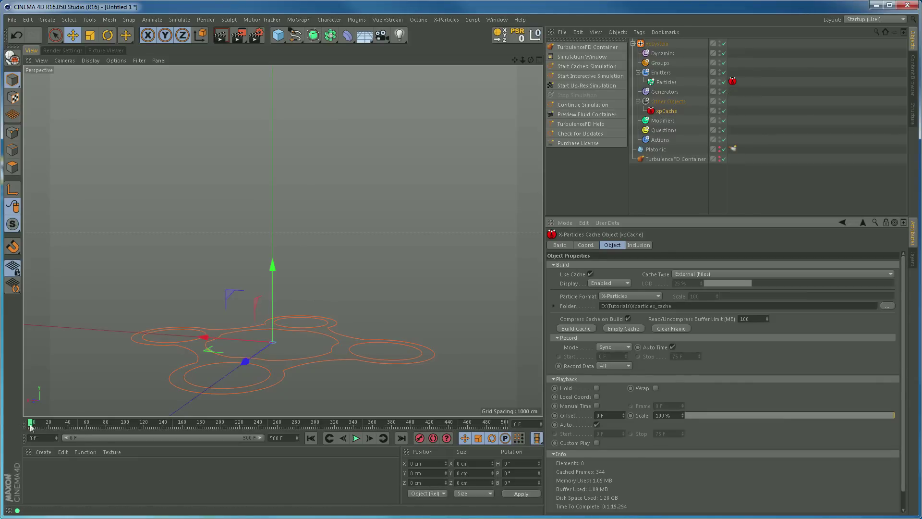
# Play the cached particle animation from the start, stop it and return to frame 0.
pyautogui.moveTo(30, 424)
pyautogui.mouseDown()
pyautogui.moveTo(172, 438)
pyautogui.moveTo(110, 440)
pyautogui.moveTo(286, 445)
pyautogui.moveTo(89, 433)
pyautogui.moveTo(226, 435)
pyautogui.moveTo(29, 435)
pyautogui.mouseUp()
pyautogui.click(357, 438)
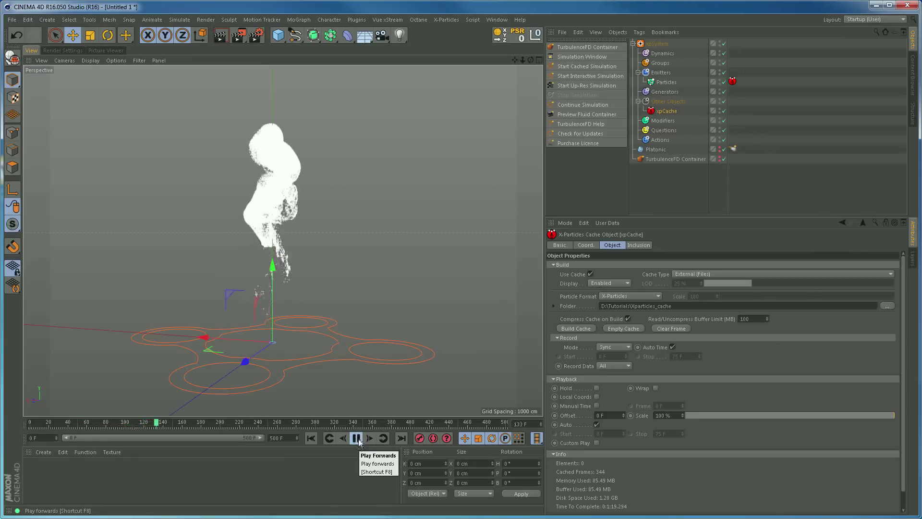
pyautogui.click(355, 439)
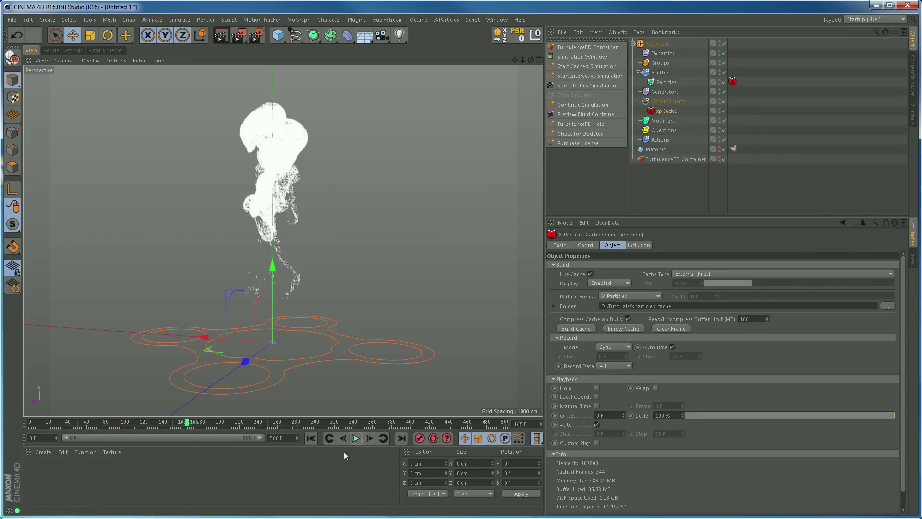
pyautogui.moveTo(187, 425); pyautogui.dragTo(30, 422)
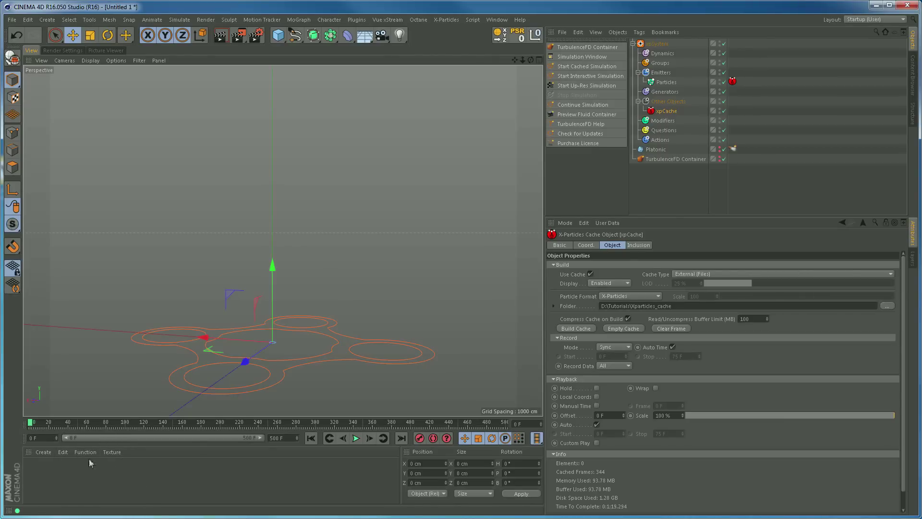
# Create an X-Particles Material and apply it to the Particles emitter.
pyautogui.click(43, 452)
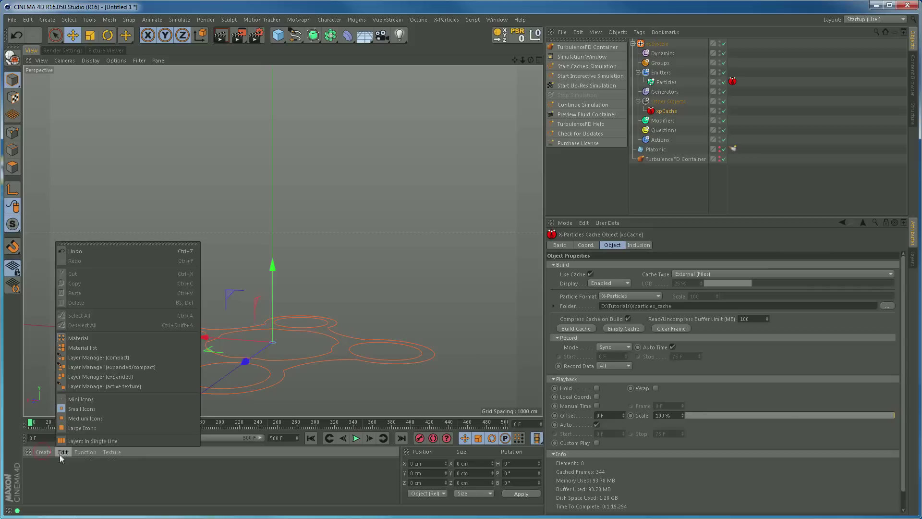
pyautogui.moveTo(52, 480)
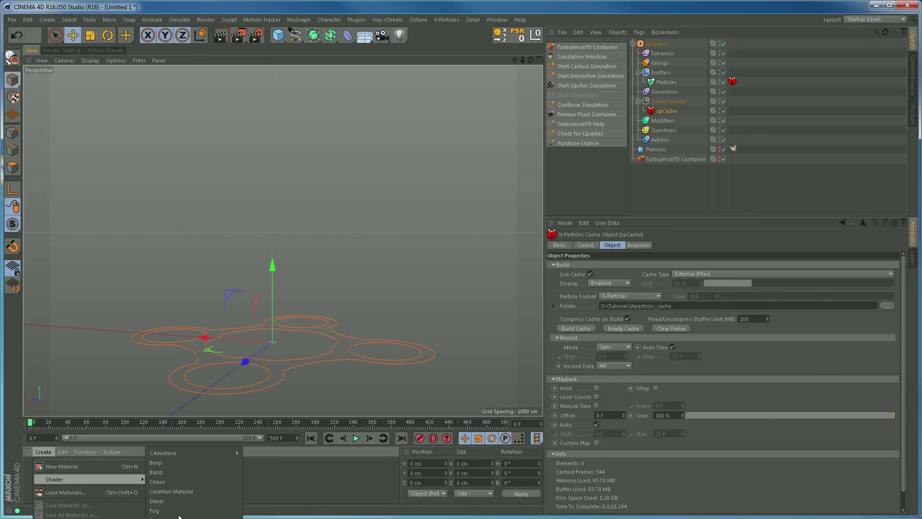
pyautogui.click(179, 516)
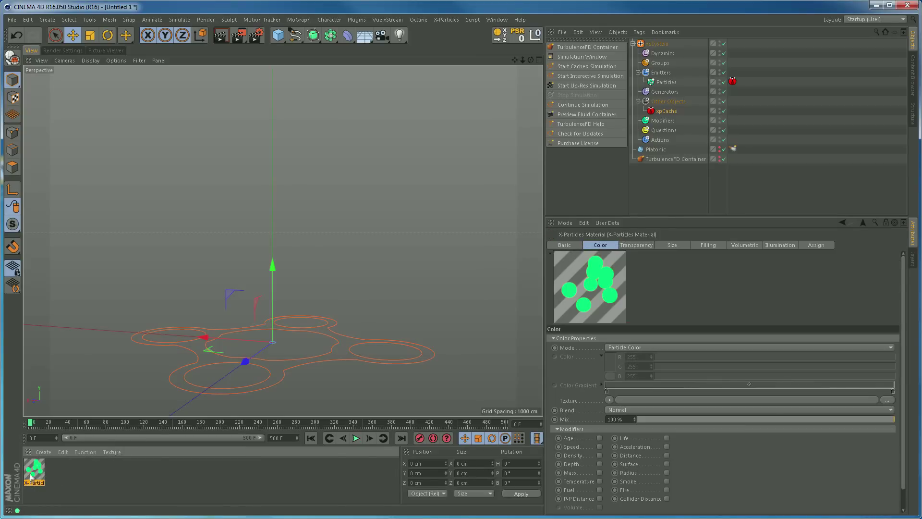
pyautogui.moveTo(95, 468); pyautogui.dragTo(671, 84)
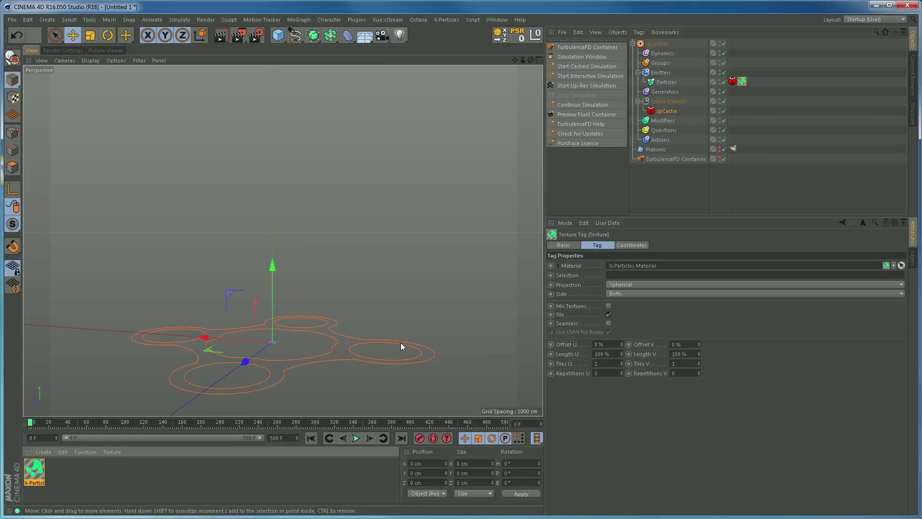
# Review the Color and Size settings of the X-Particles Material.
pyautogui.doubleClick(36, 469)
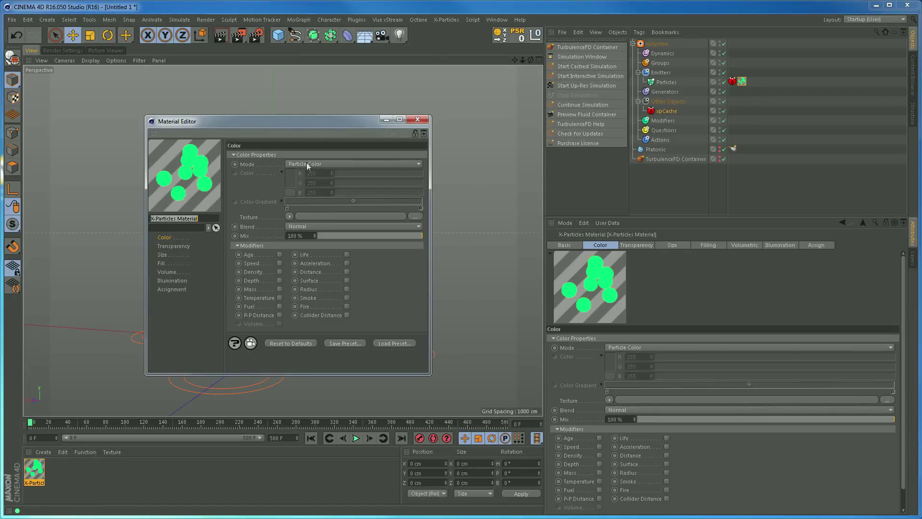
pyautogui.moveTo(321, 120); pyautogui.dragTo(558, 164)
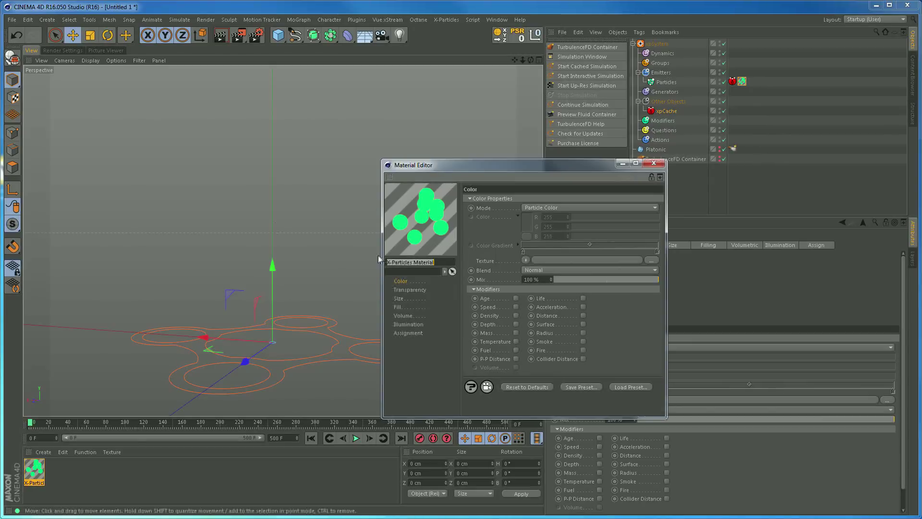
pyautogui.moveTo(459, 164); pyautogui.dragTo(232, 111)
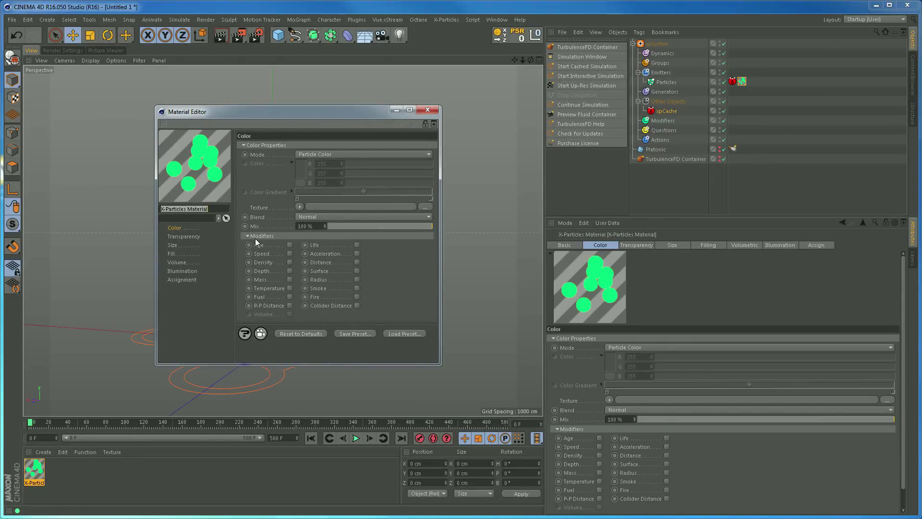
pyautogui.click(172, 245)
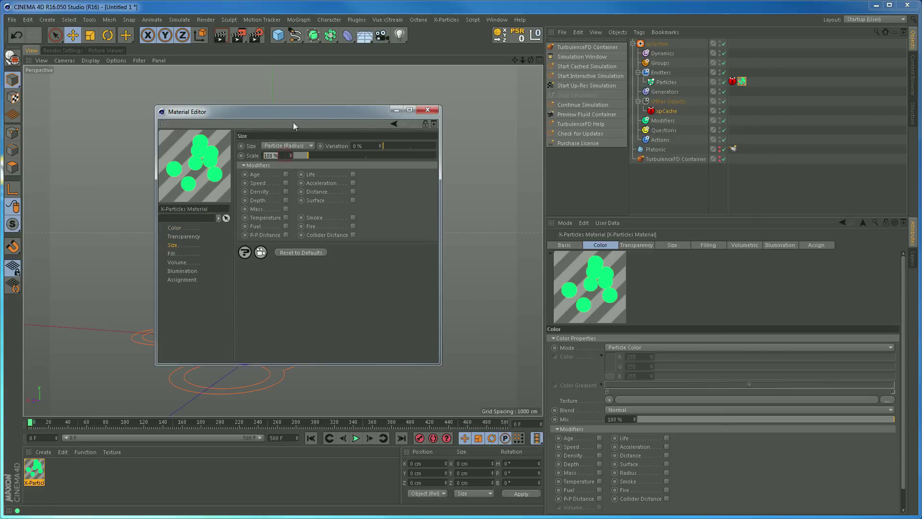
pyautogui.click(427, 109)
# Go to frame 119 and test-render the particles in the viewport, both in full and in close-up.
pyautogui.moveTo(28, 423); pyautogui.dragTo(143, 423)
pyautogui.hotkey('ctrl', 'r')
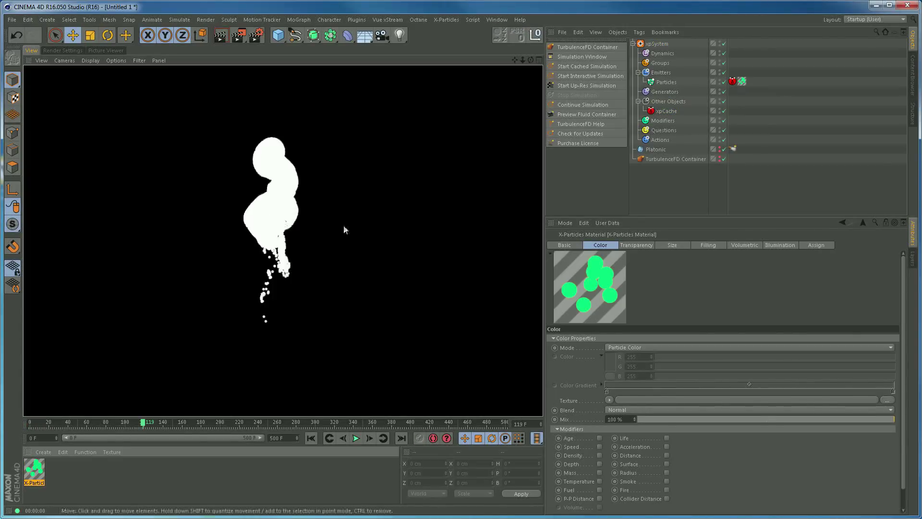
pyautogui.keyDown('alt'); pyautogui.moveTo(302, 247); pyautogui.dragTo(350, 214, button='right'); pyautogui.keyUp('alt')
pyautogui.scroll(2, 350, 215)
pyautogui.hotkey('ctrl', 'r')
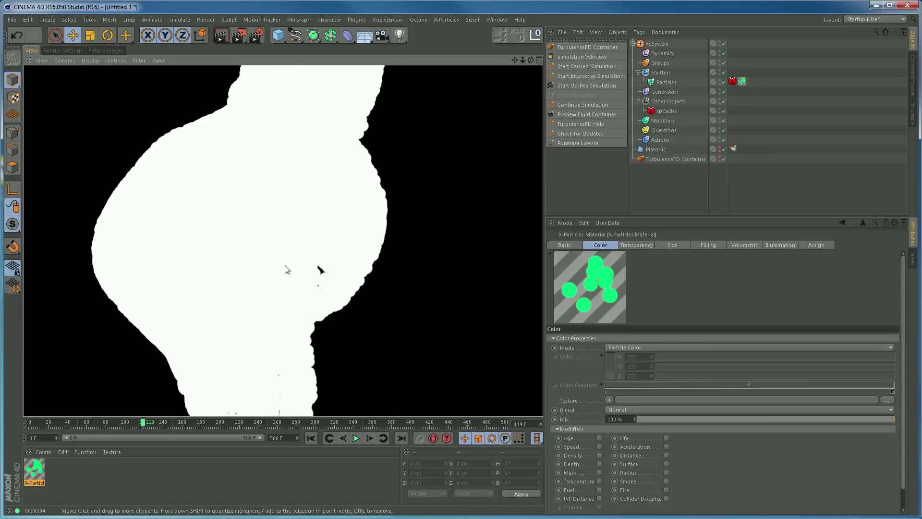
pyautogui.click(326, 229)
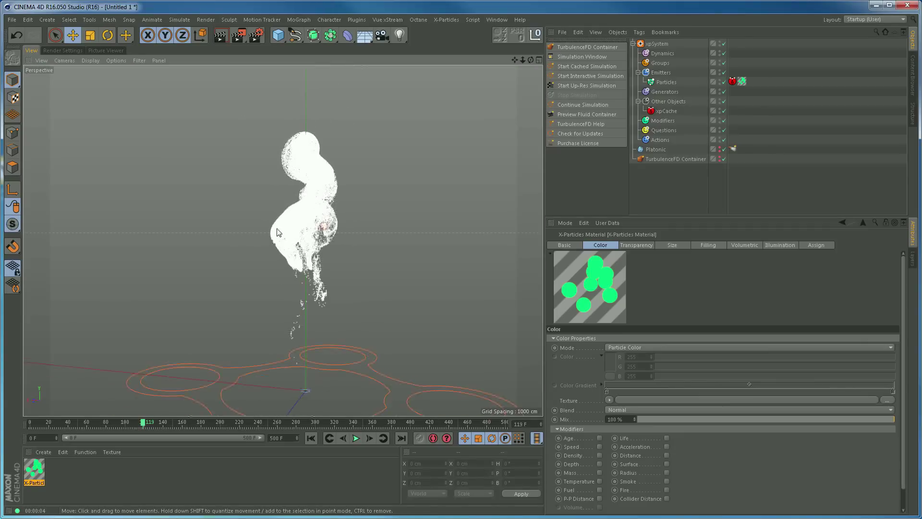
# Set the X-Particles Material's Size Scale to 1% and render the viewport again.
pyautogui.doubleClick(35, 469)
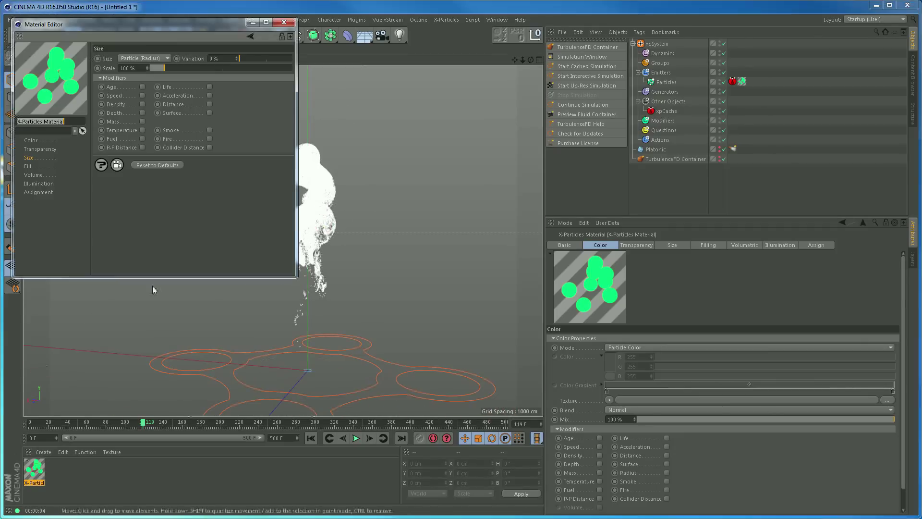
pyautogui.doubleClick(138, 70)
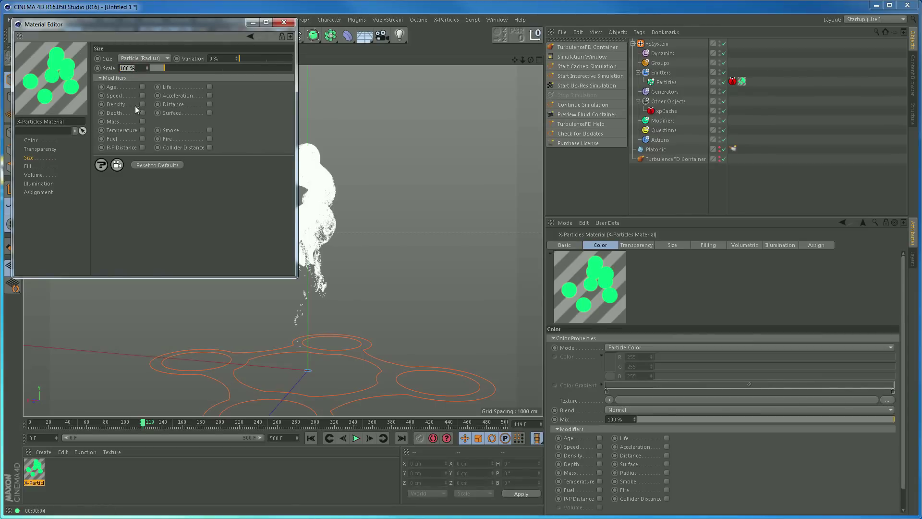
pyautogui.write('0')
pyautogui.press('Return')
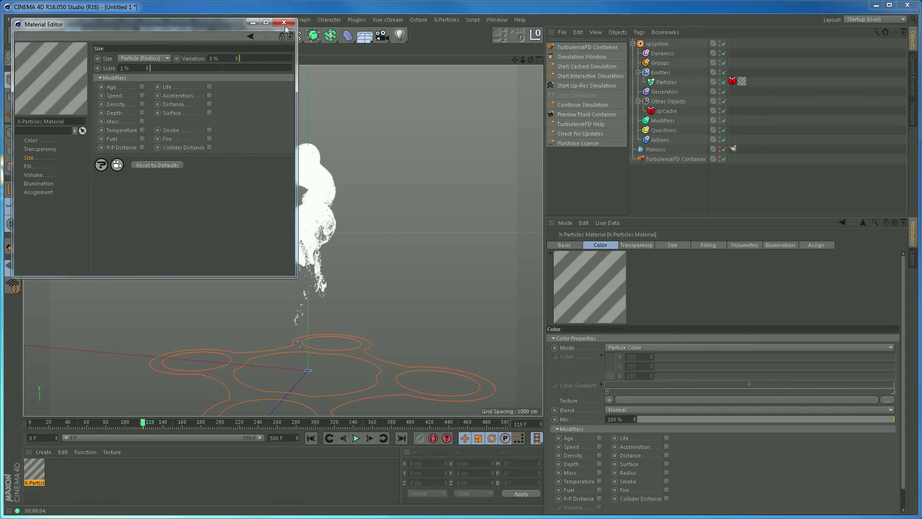
pyautogui.click(284, 22)
pyautogui.click(220, 35)
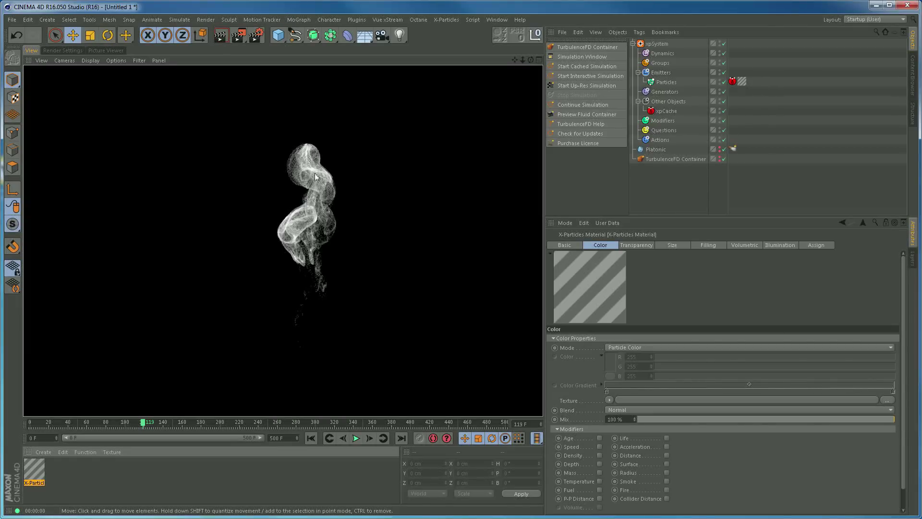
# Lower the X-Particles Material's Size Scale further and render the viewport again.
pyautogui.doubleClick(35, 469)
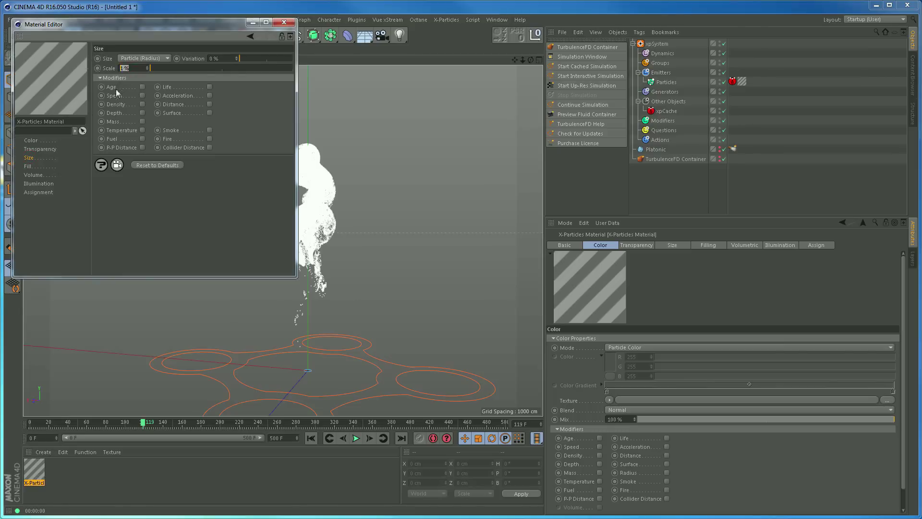
pyautogui.click(284, 23)
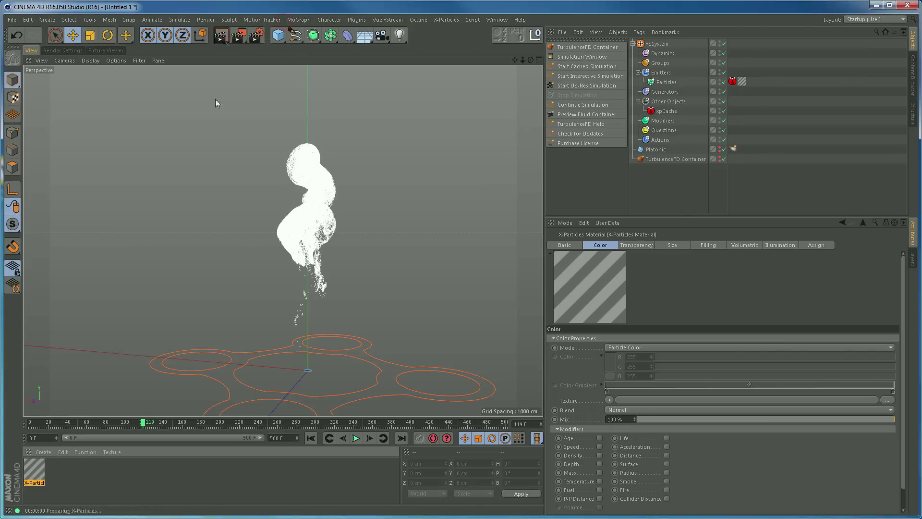
pyautogui.hotkey('ctrl', 'r')
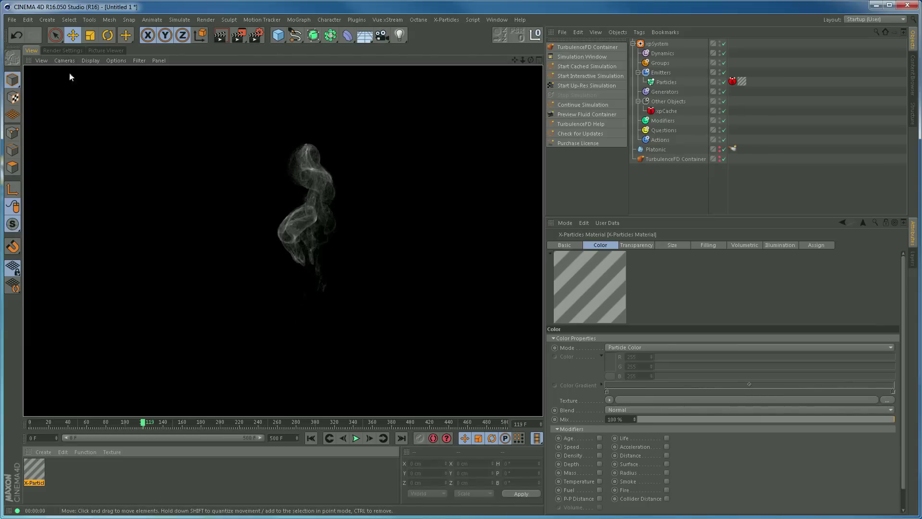
# Set the render output's frame range to Manual, ending at frame 300.
pyautogui.click(68, 49)
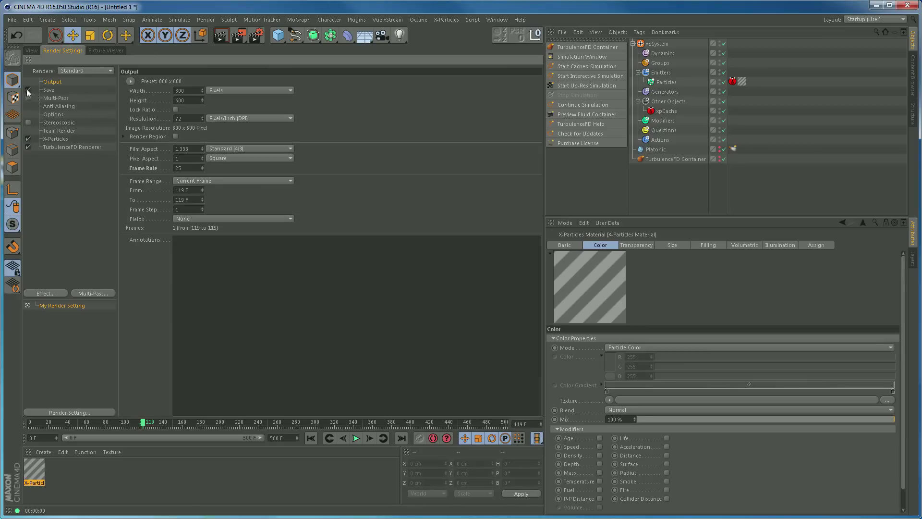
pyautogui.click(199, 181)
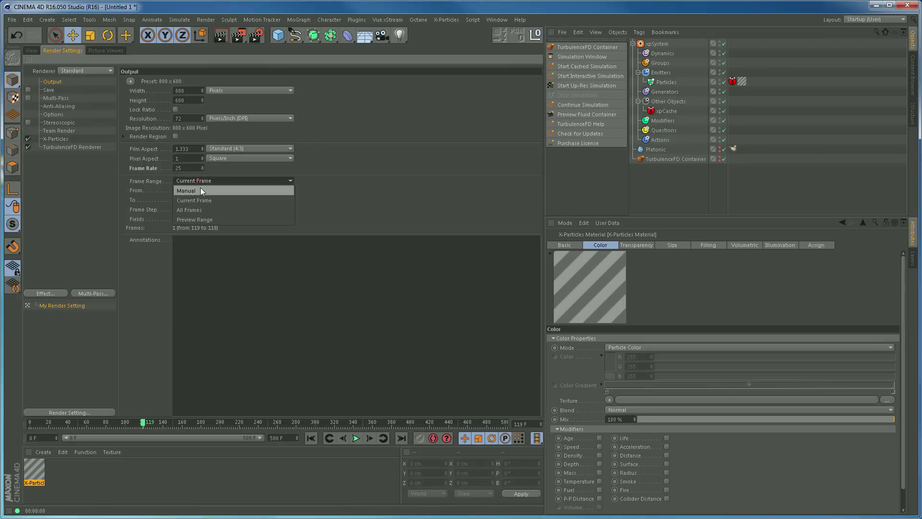
pyautogui.click(200, 187)
pyautogui.moveTo(188, 200); pyautogui.dragTo(152, 198)
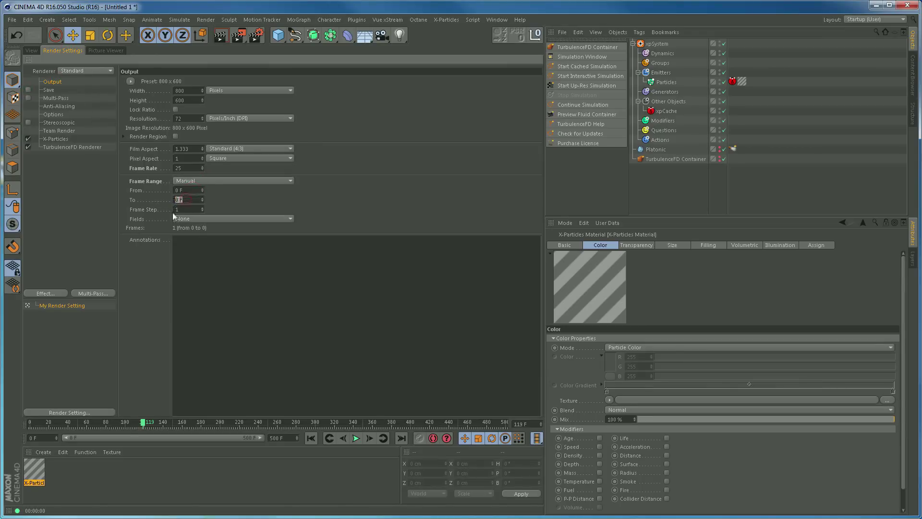
pyautogui.write('300')
pyautogui.press('Return')
# Render the smoke animation to the Picture Viewer and play back the finished frames.
pyautogui.click(238, 35)
pyautogui.click(502, 346)
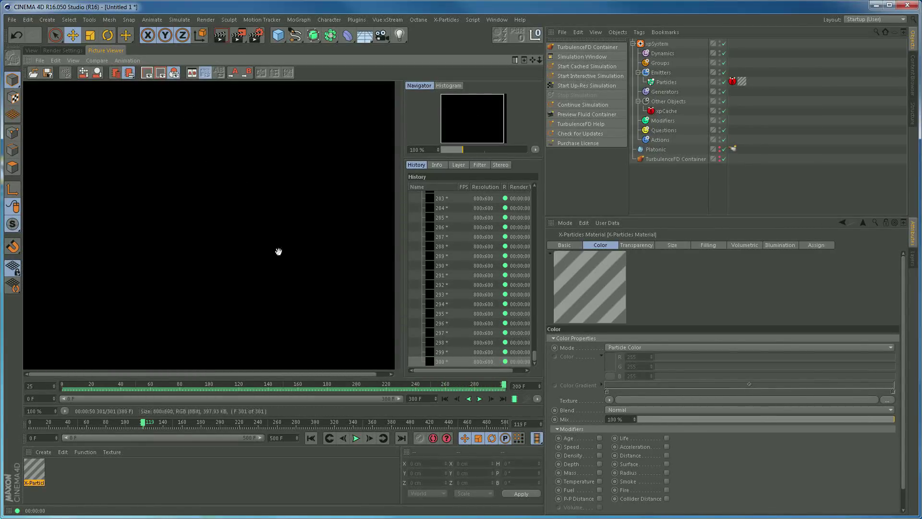
pyautogui.click(479, 399)
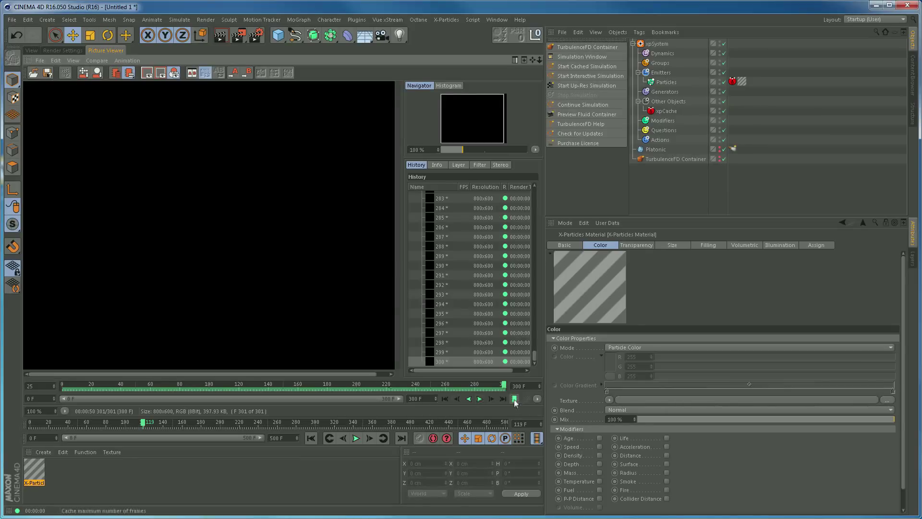